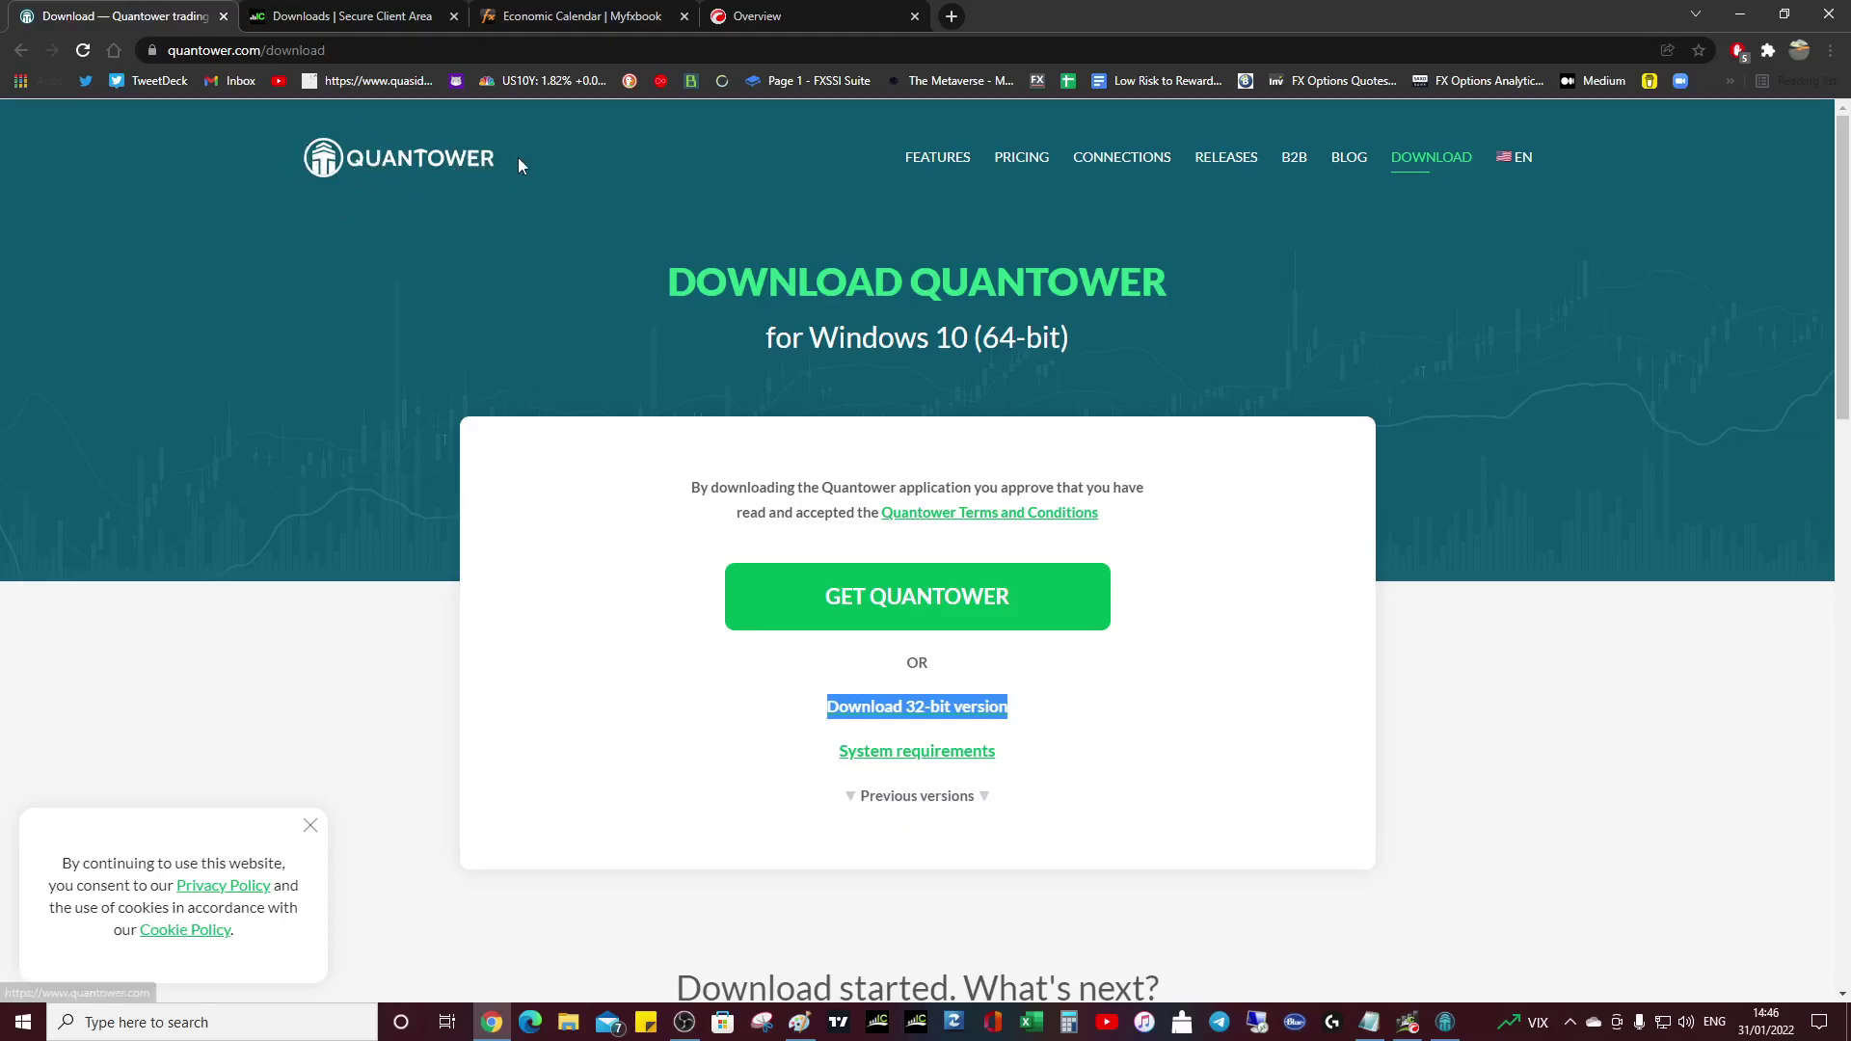
- Download the Windows 10 (64-bit) Quantower installer from quantower.com/download
left_click(1109, 636)
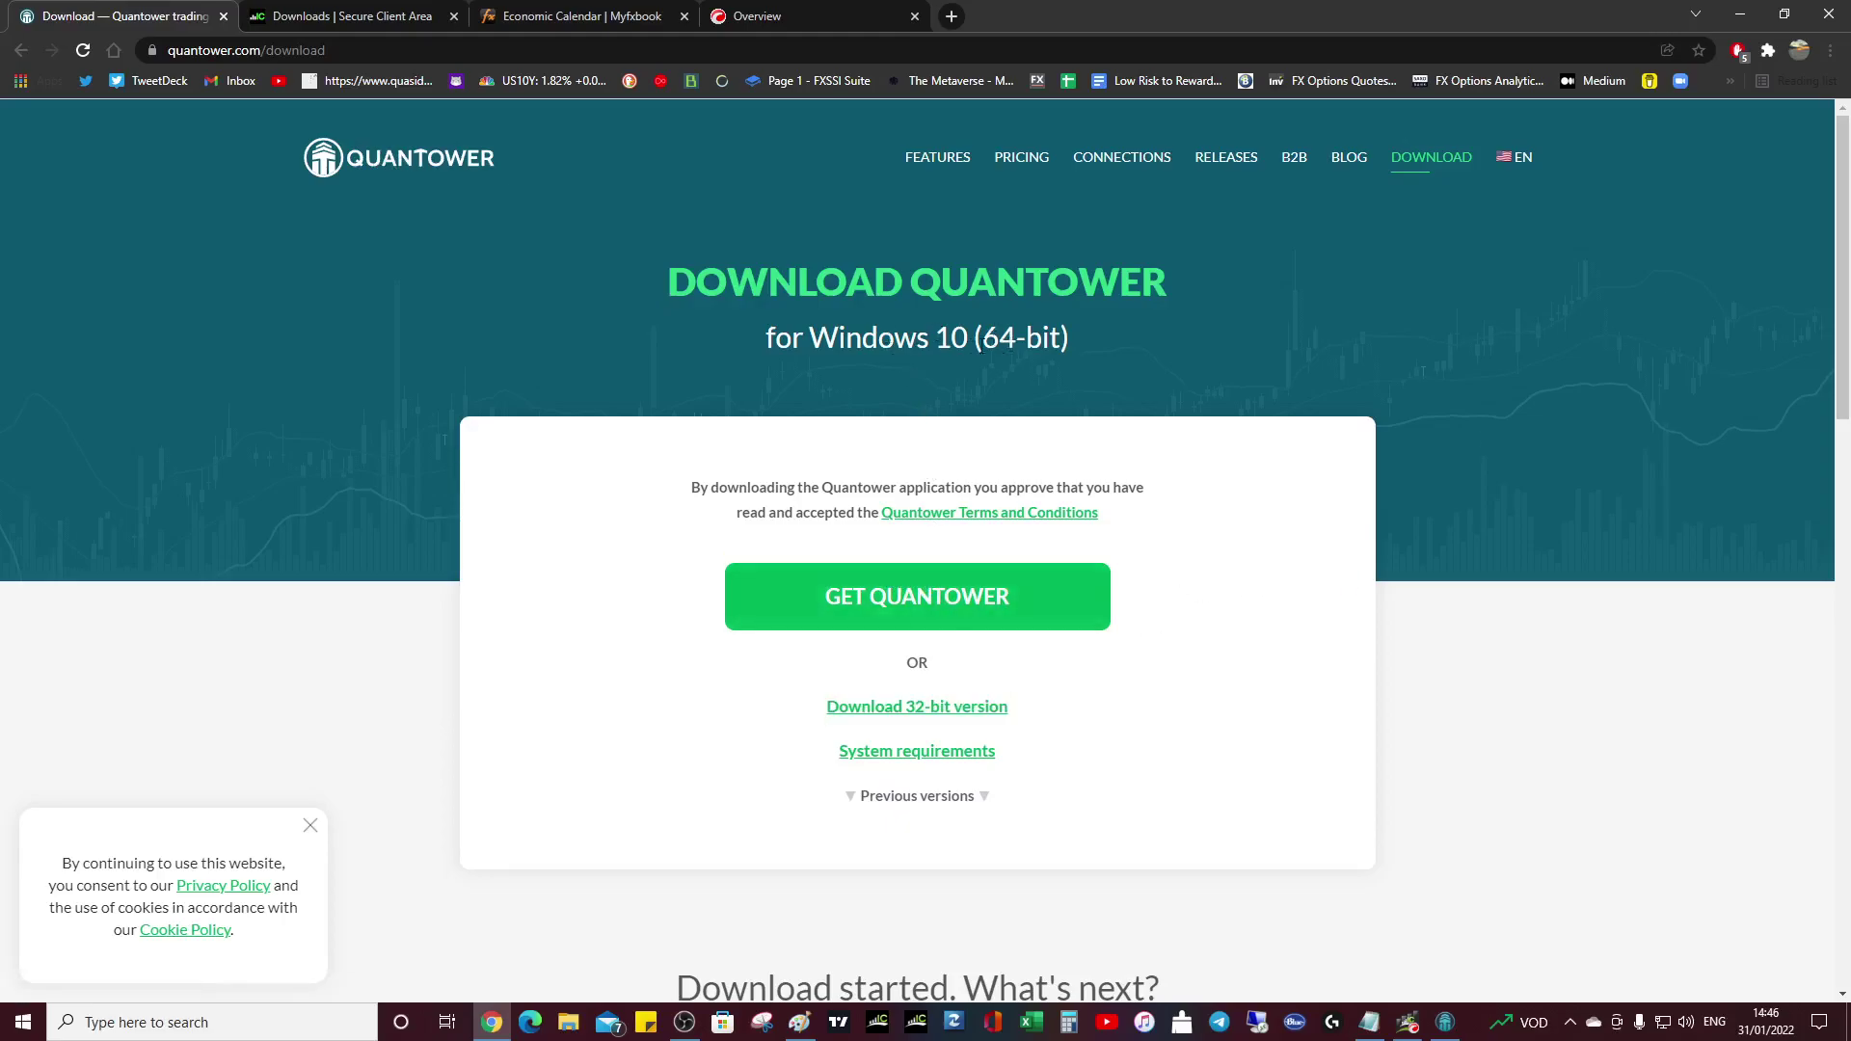
left_click_drag(943, 337, 1075, 352)
left_click(1099, 363)
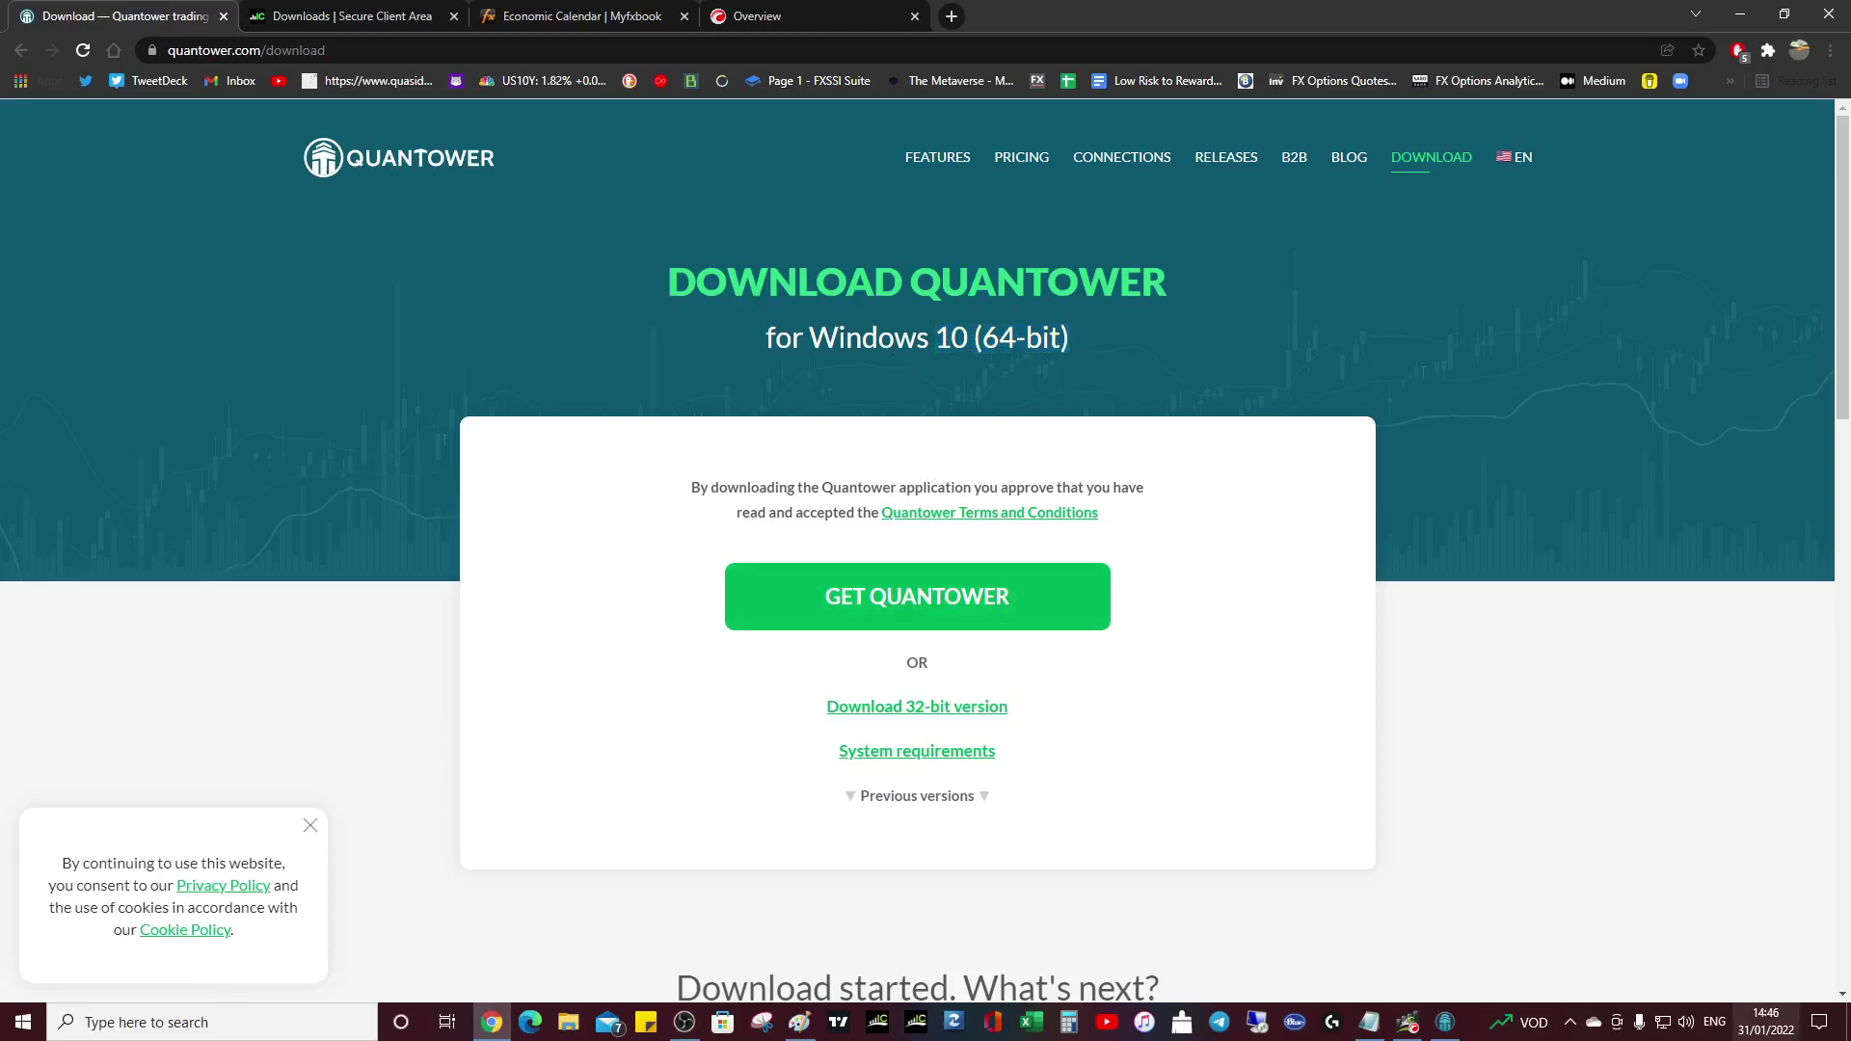
left_click_drag(1070, 340, 766, 334)
left_click(1070, 370)
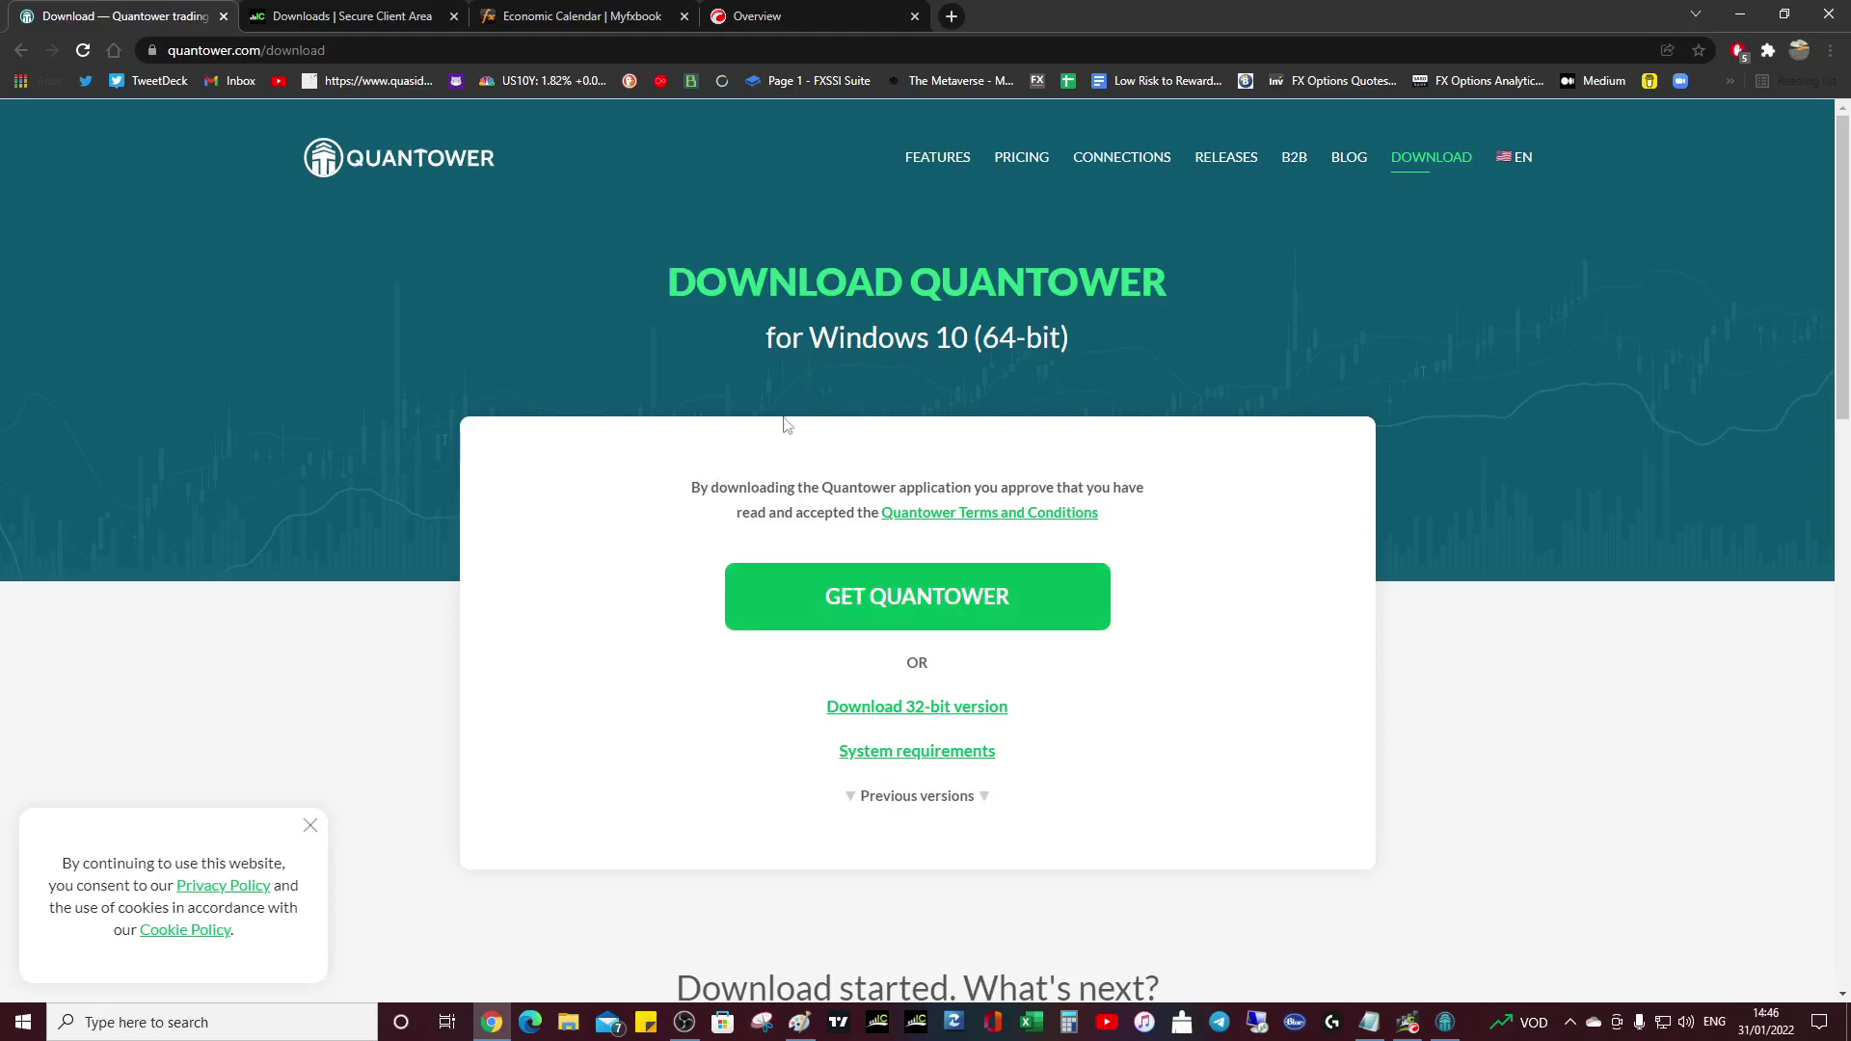
left_click(917, 603)
- Minimize Chrome, restore the Quantower toolbar, and open then close the Quantower main menu
left_click(1449, 1029)
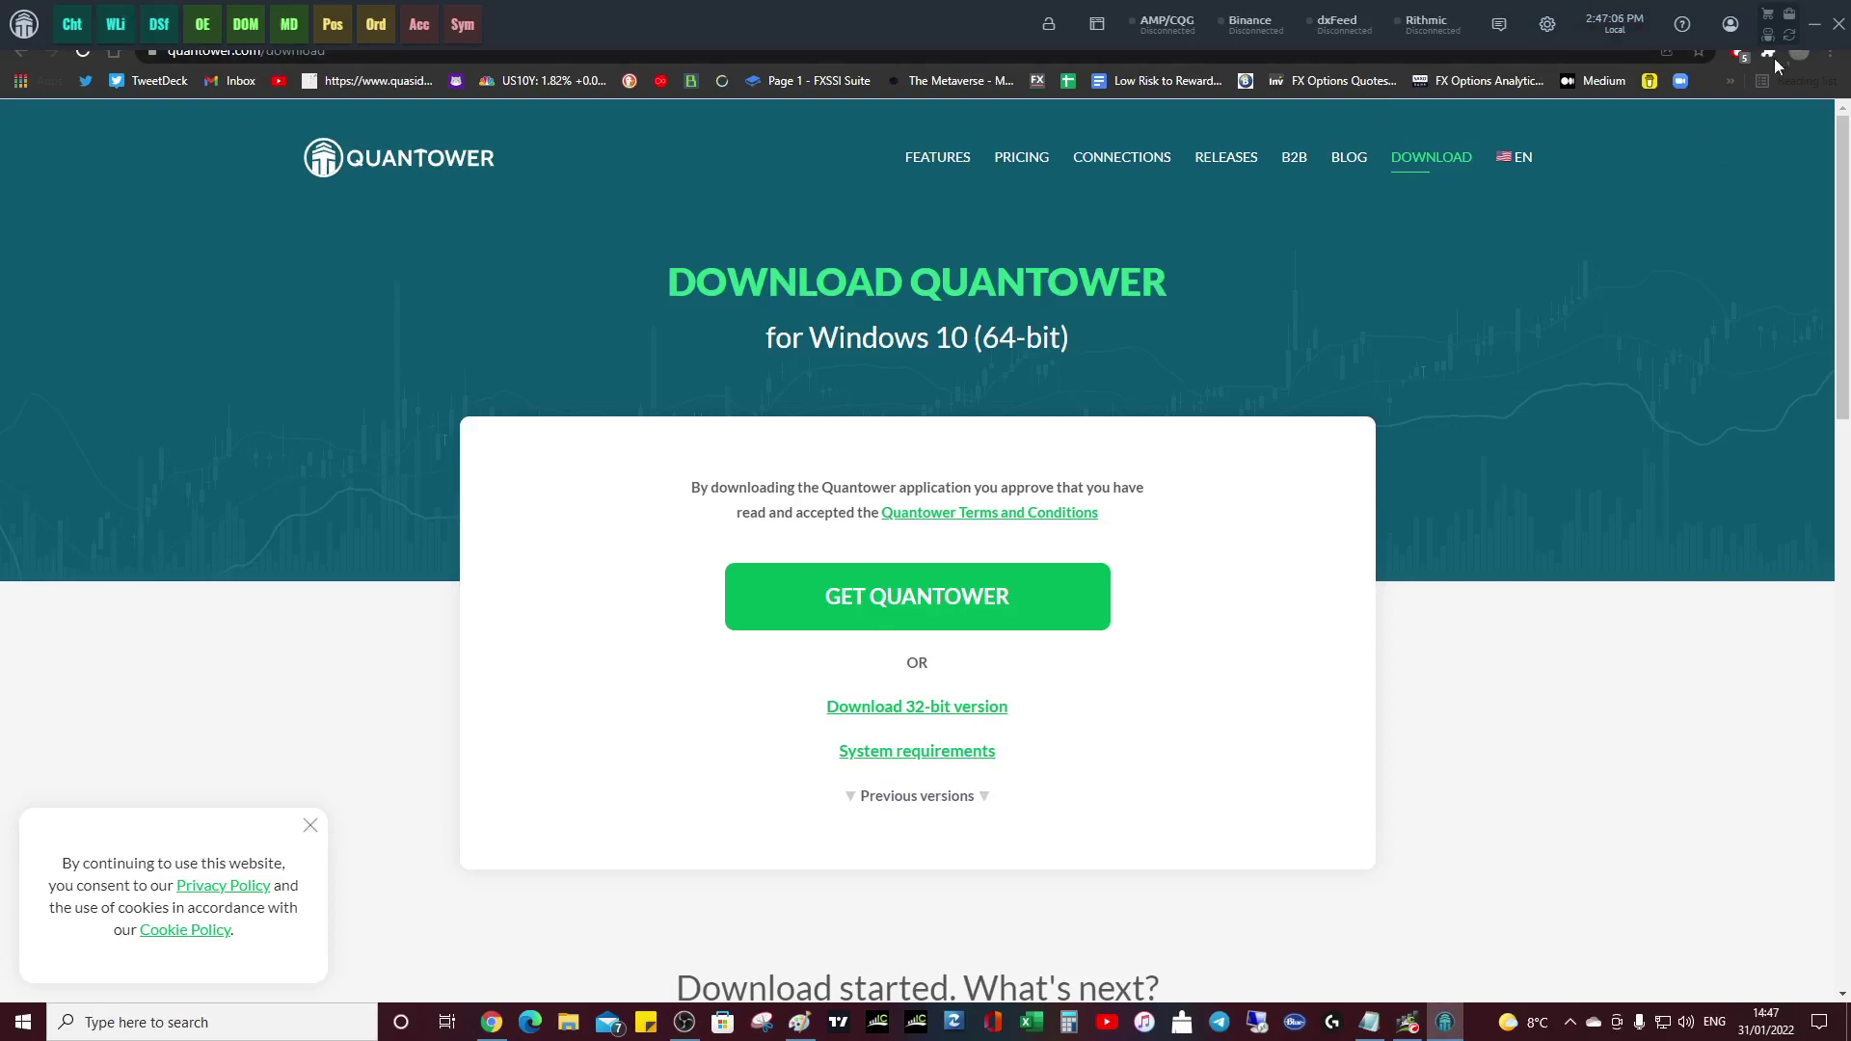
left_click(1444, 1022)
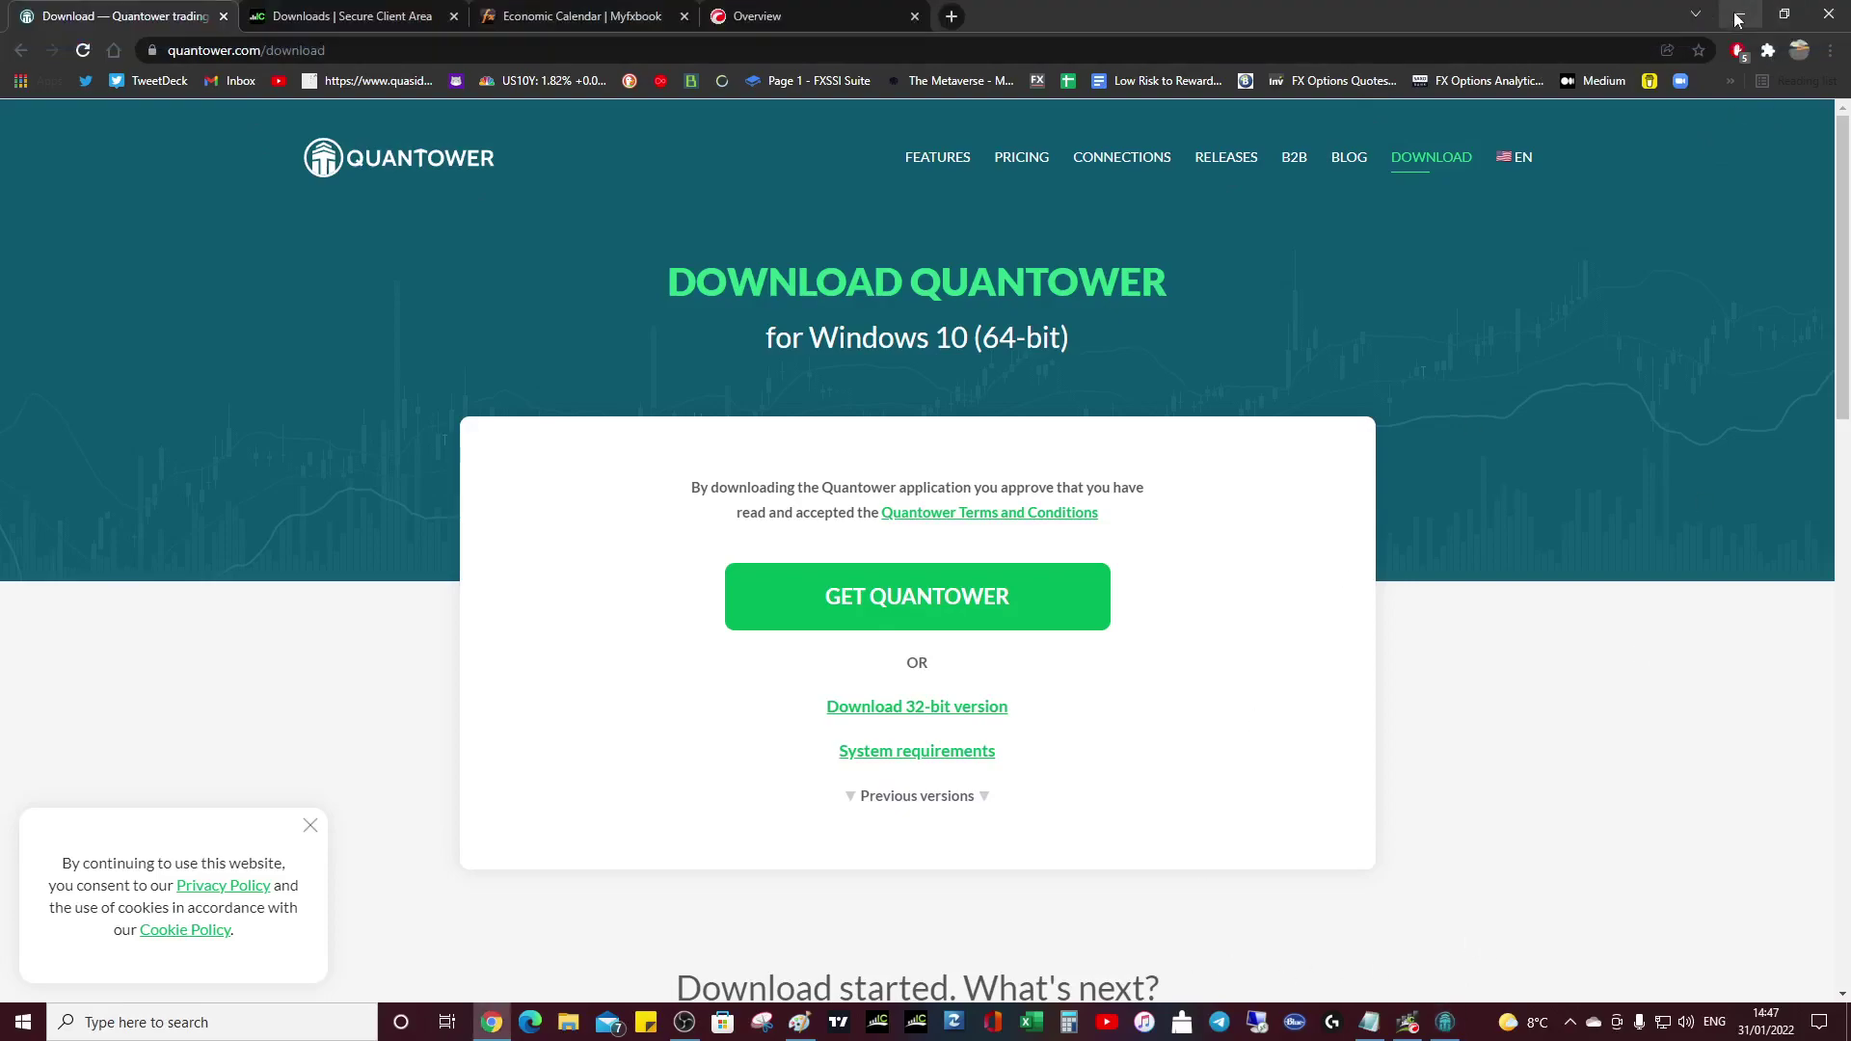
left_click(1738, 18)
left_click(1444, 1022)
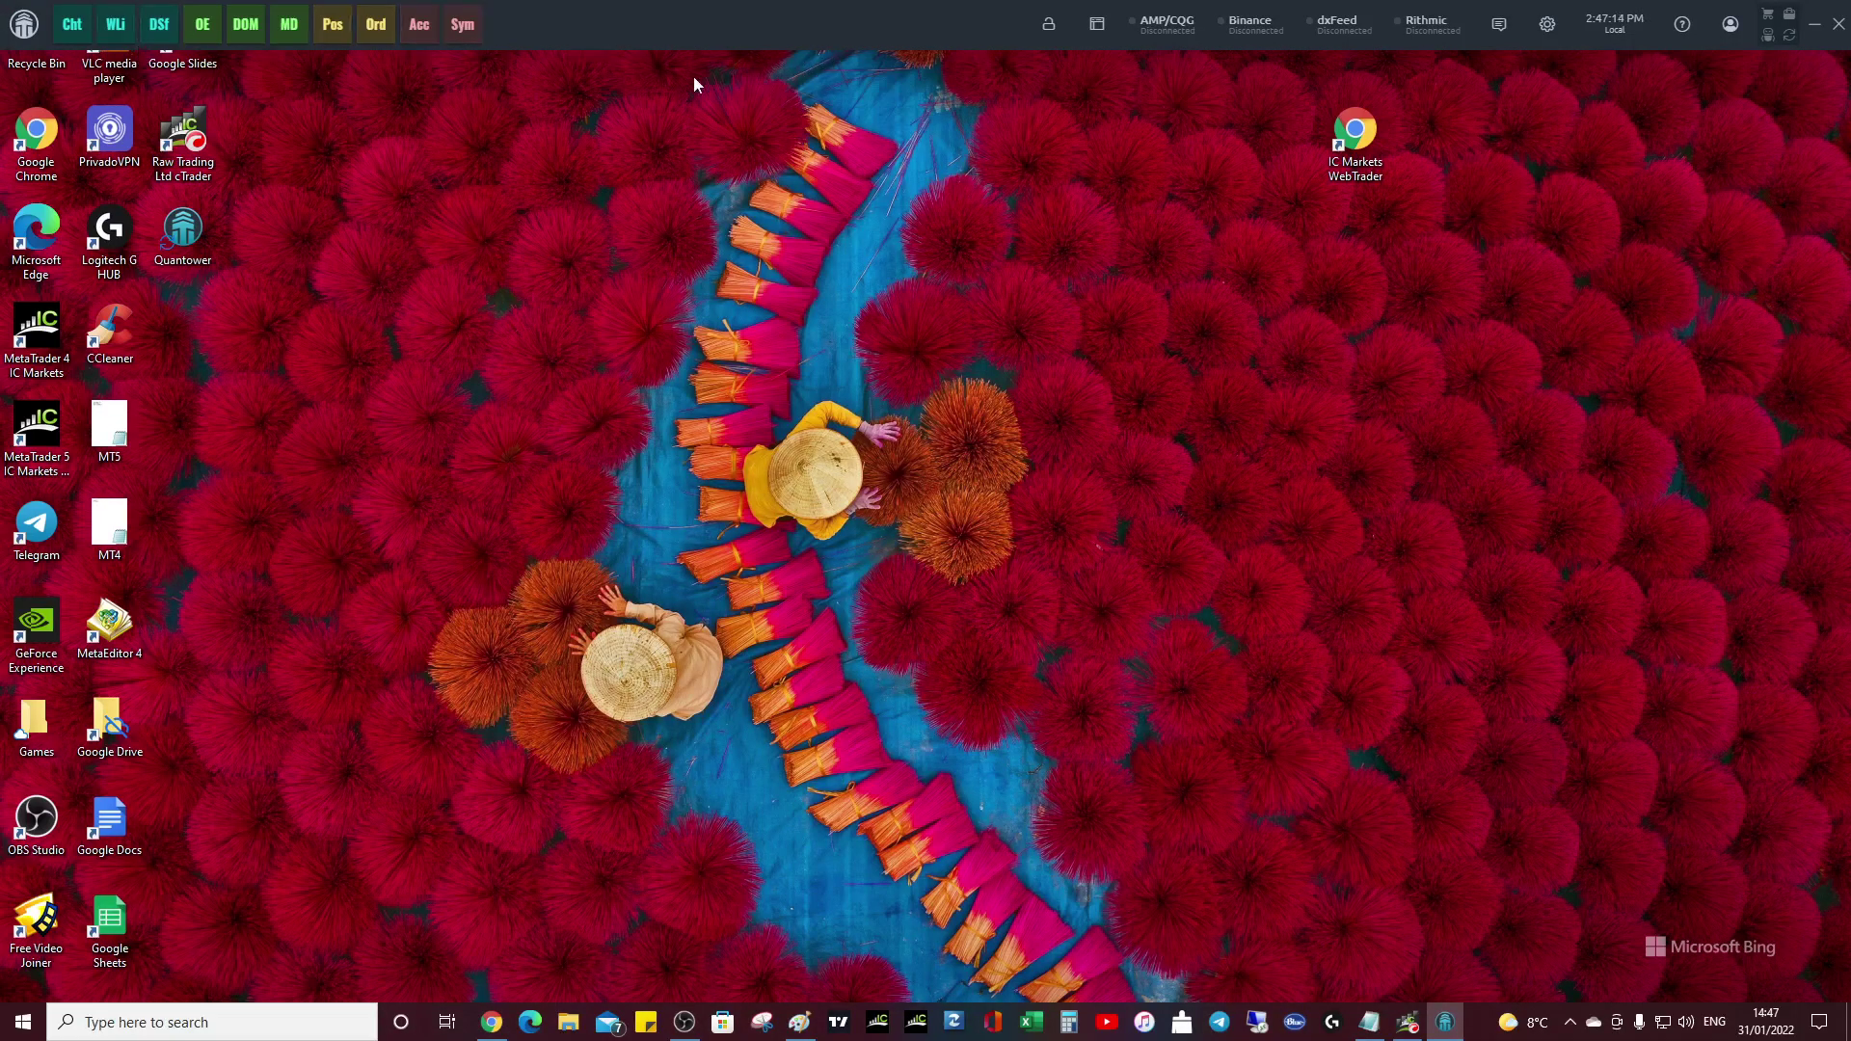
left_click(24, 24)
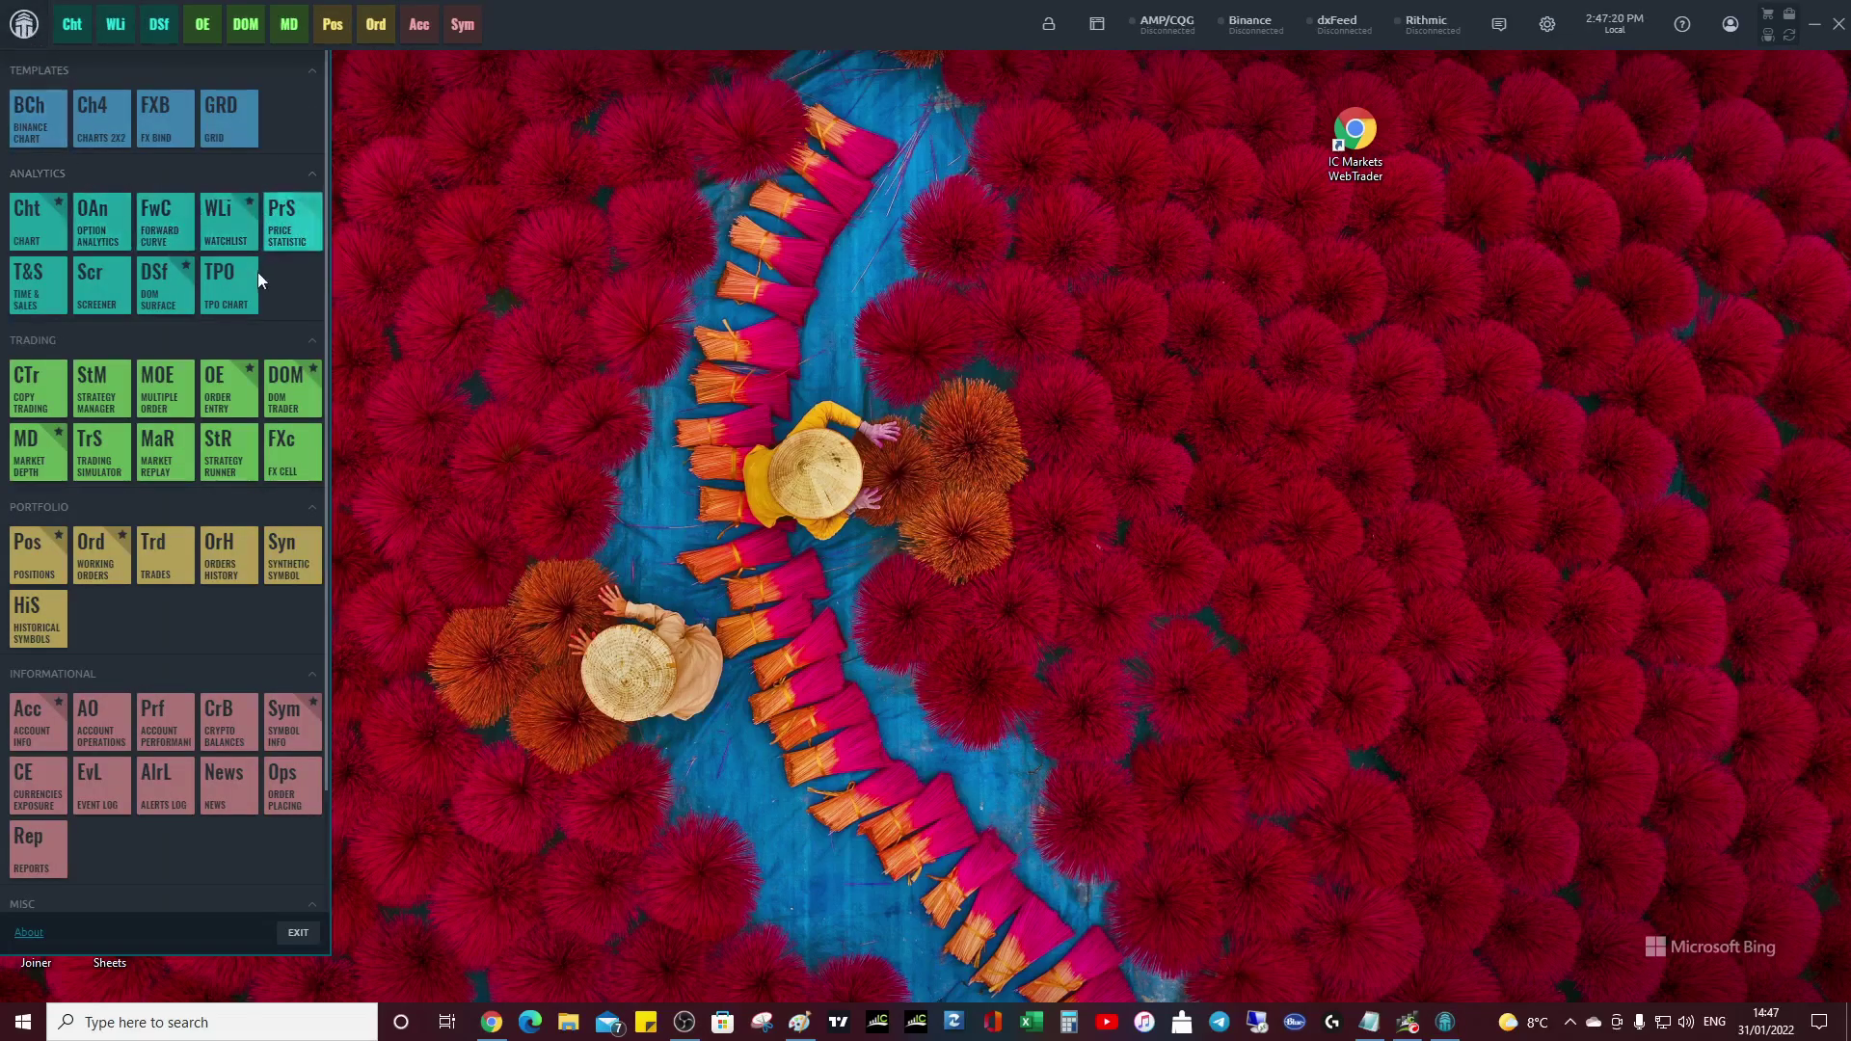
left_click(509, 244)
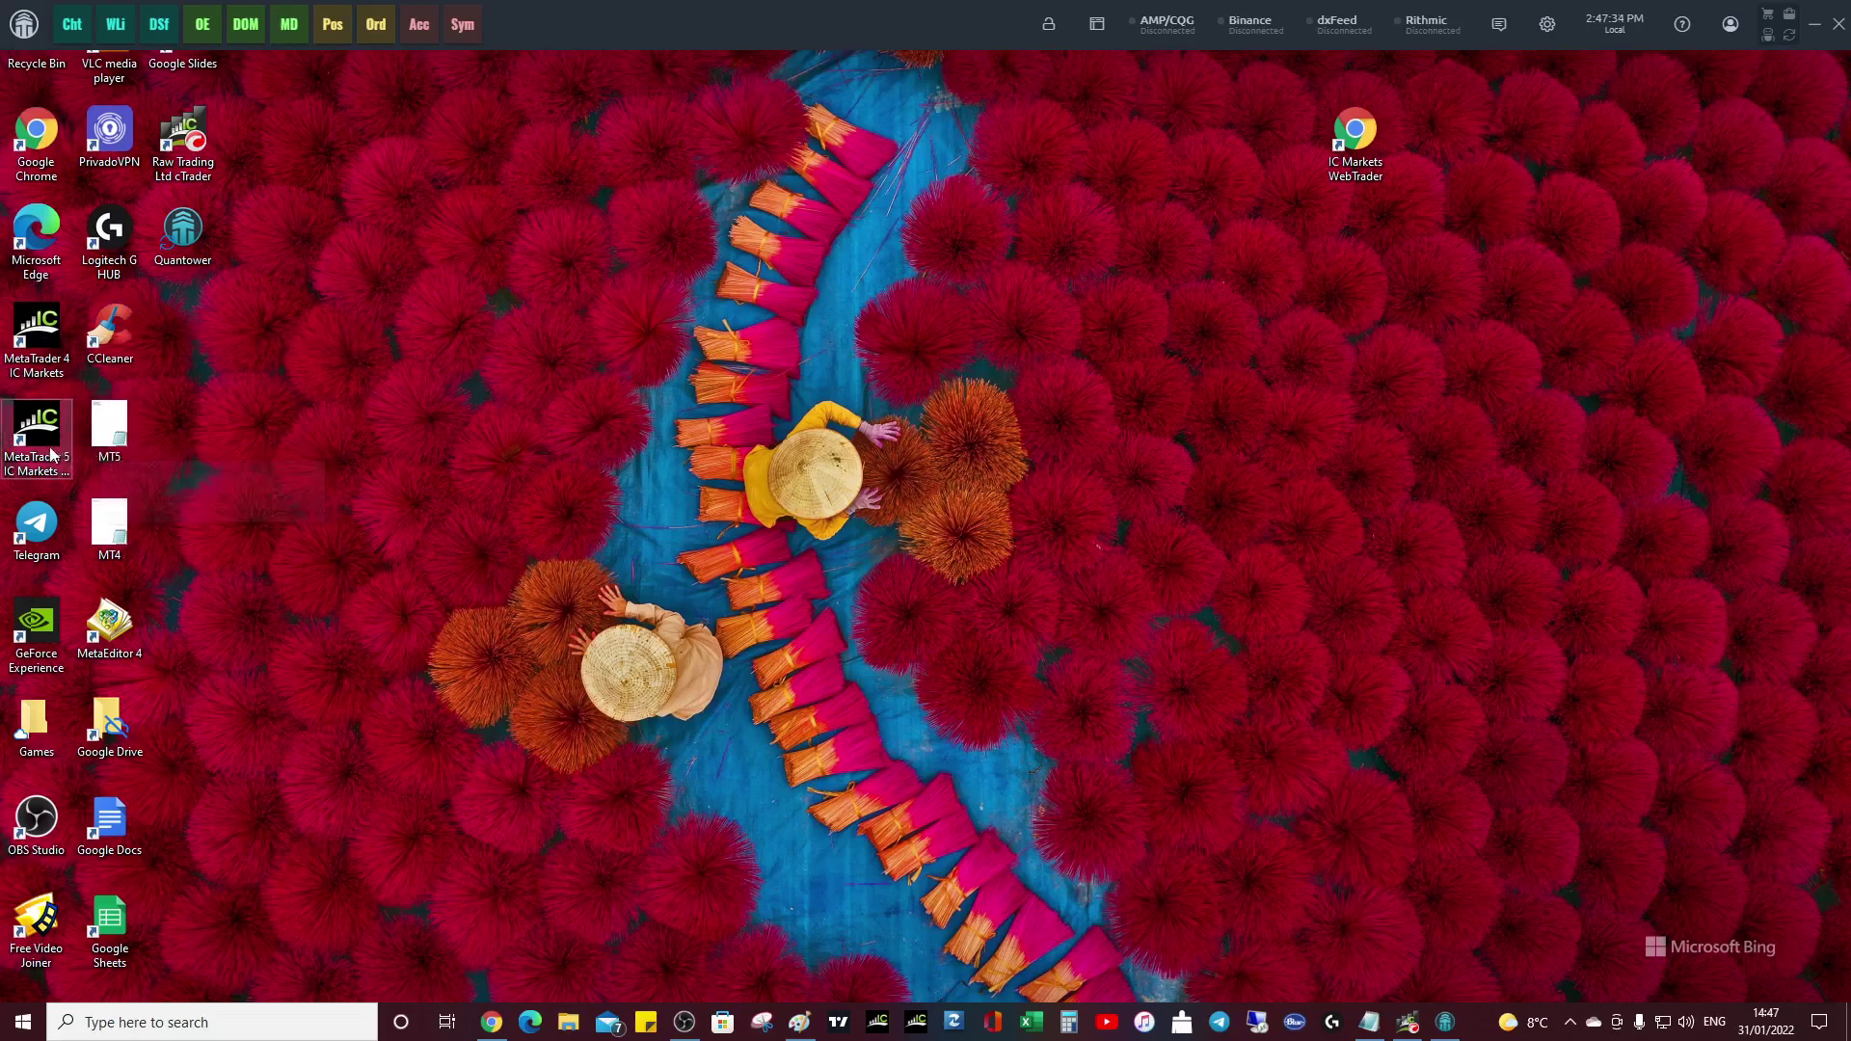
- Connect the cTrader Gateway from Recent connections using the REAL account
left_click(23, 29)
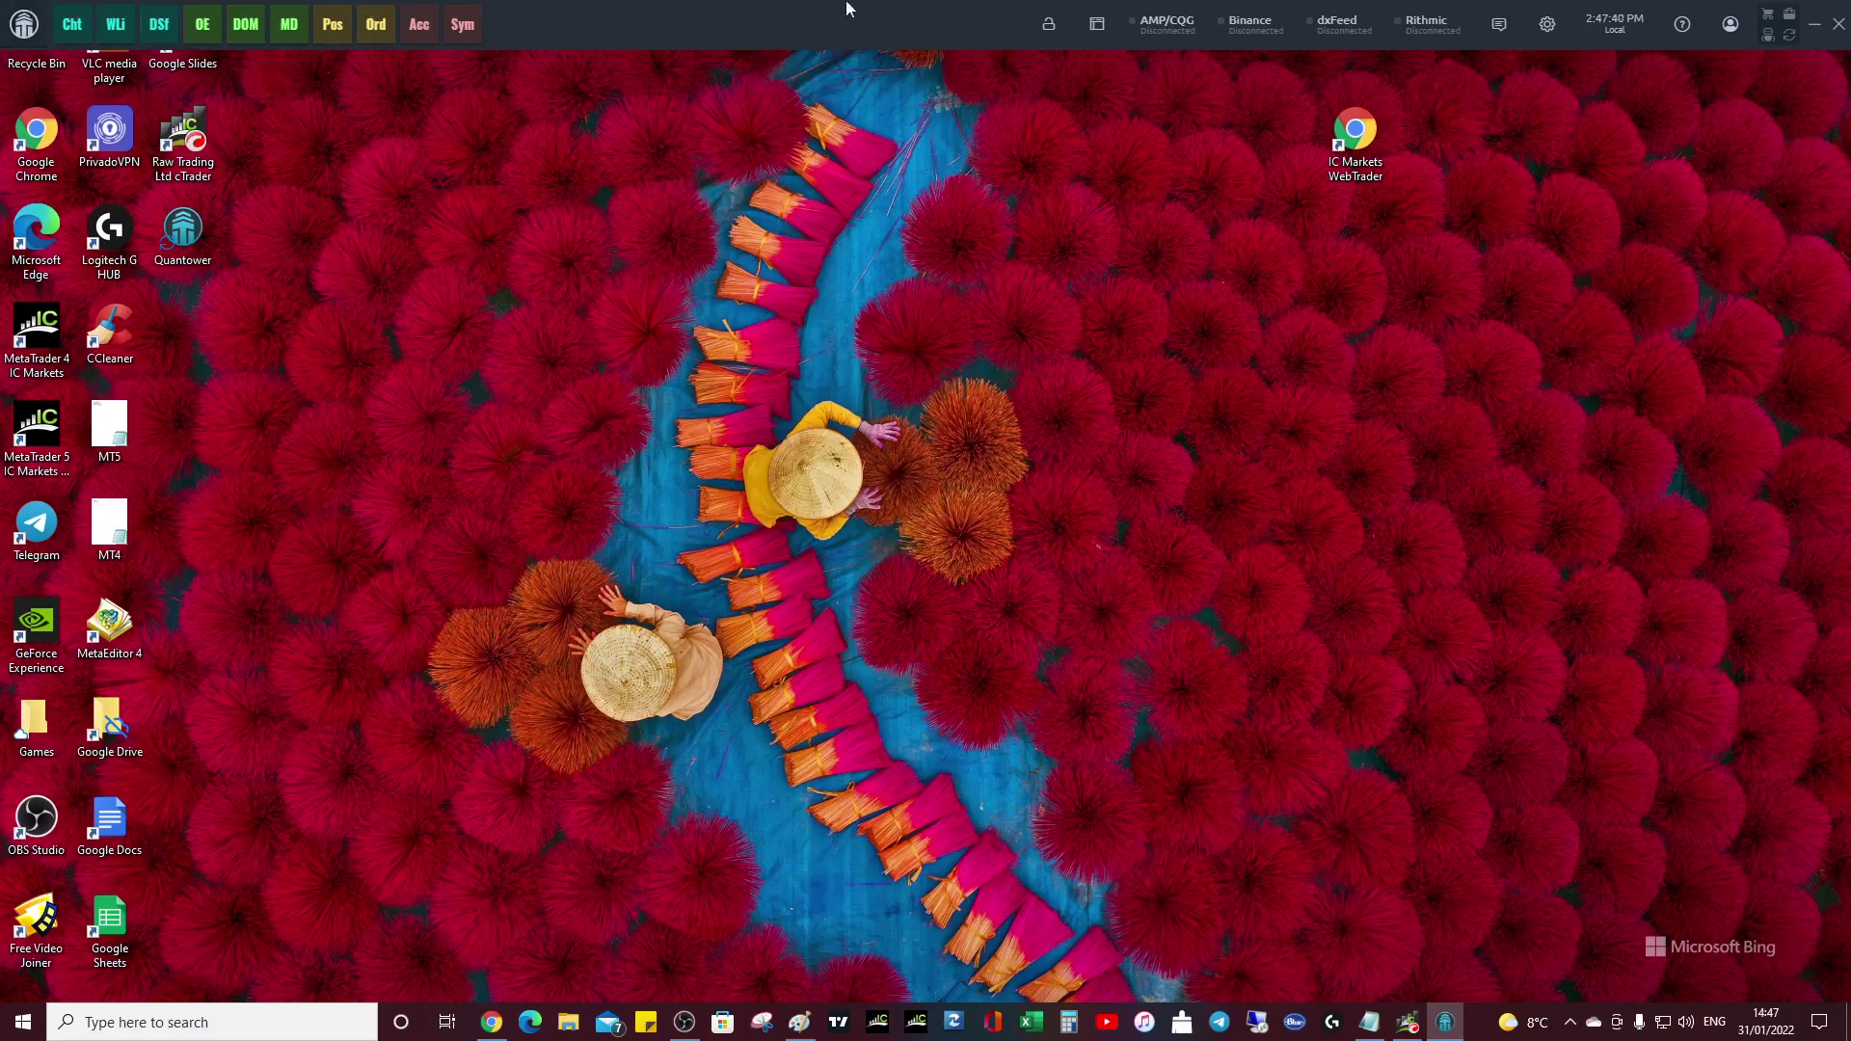
left_click(1243, 25)
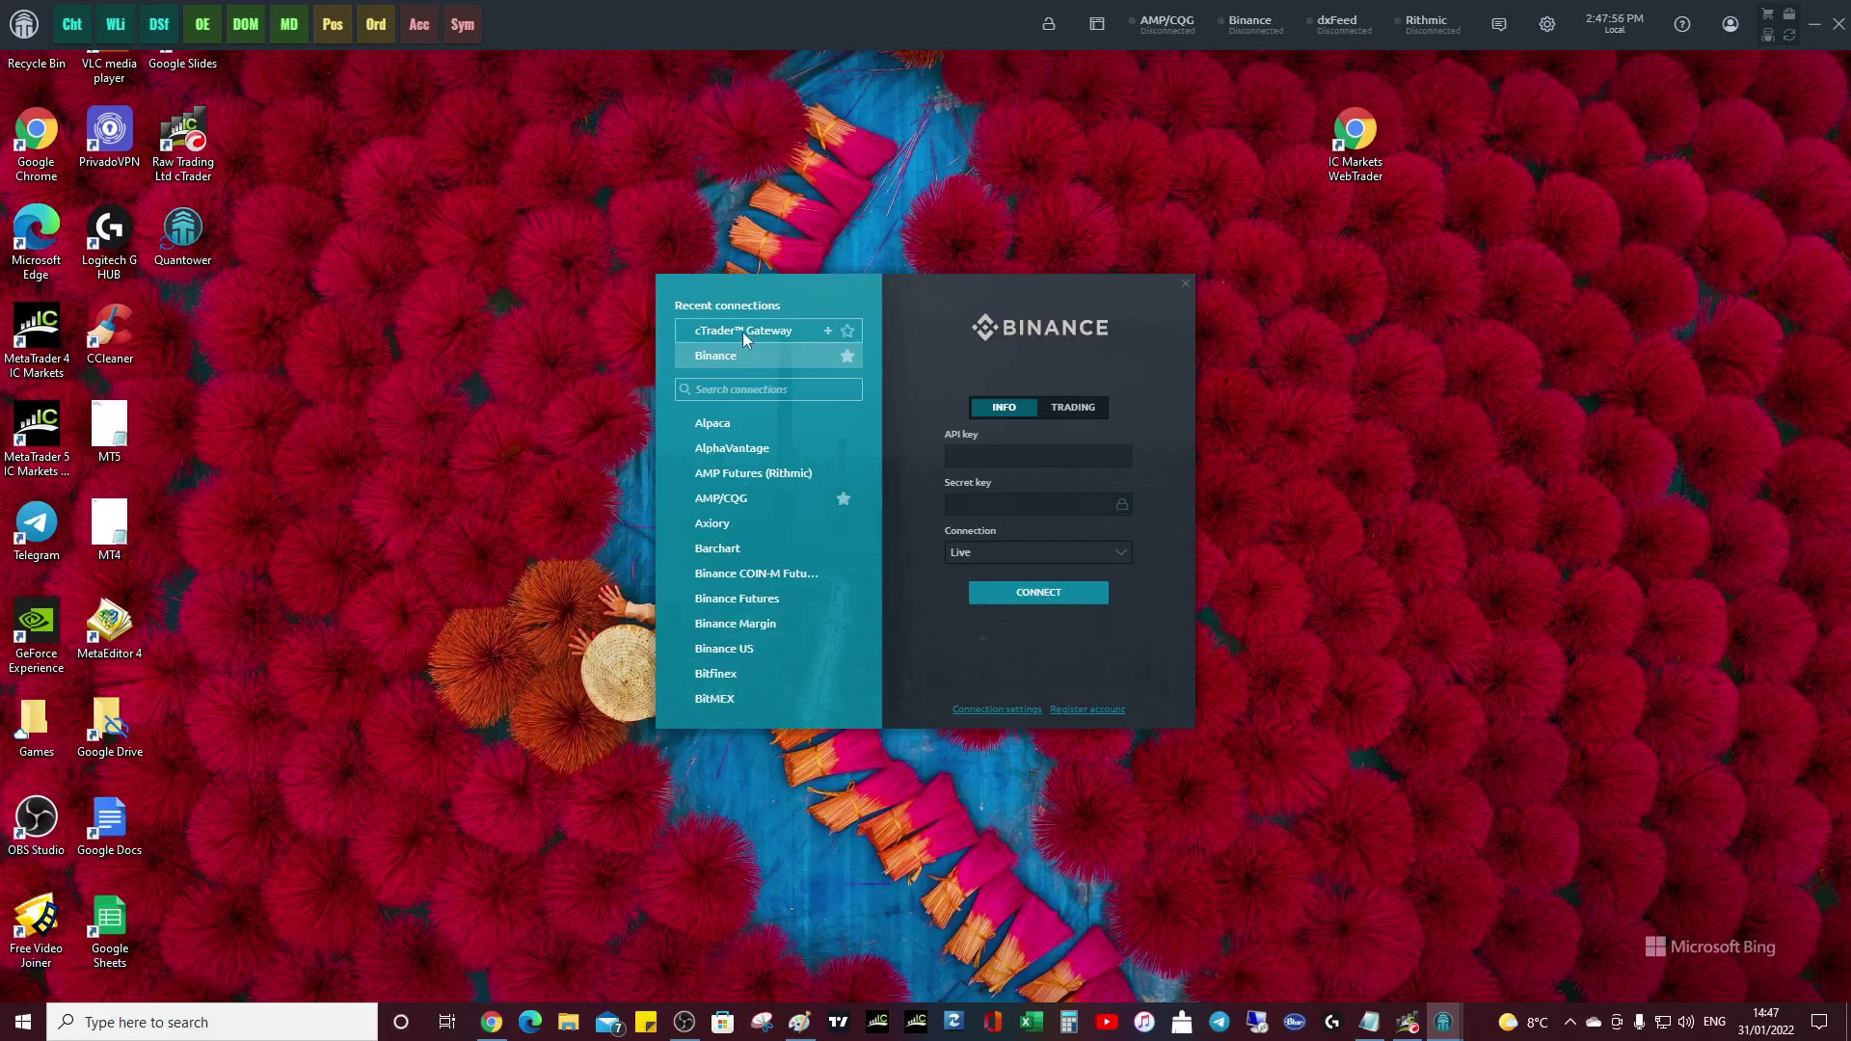
left_click(718, 333)
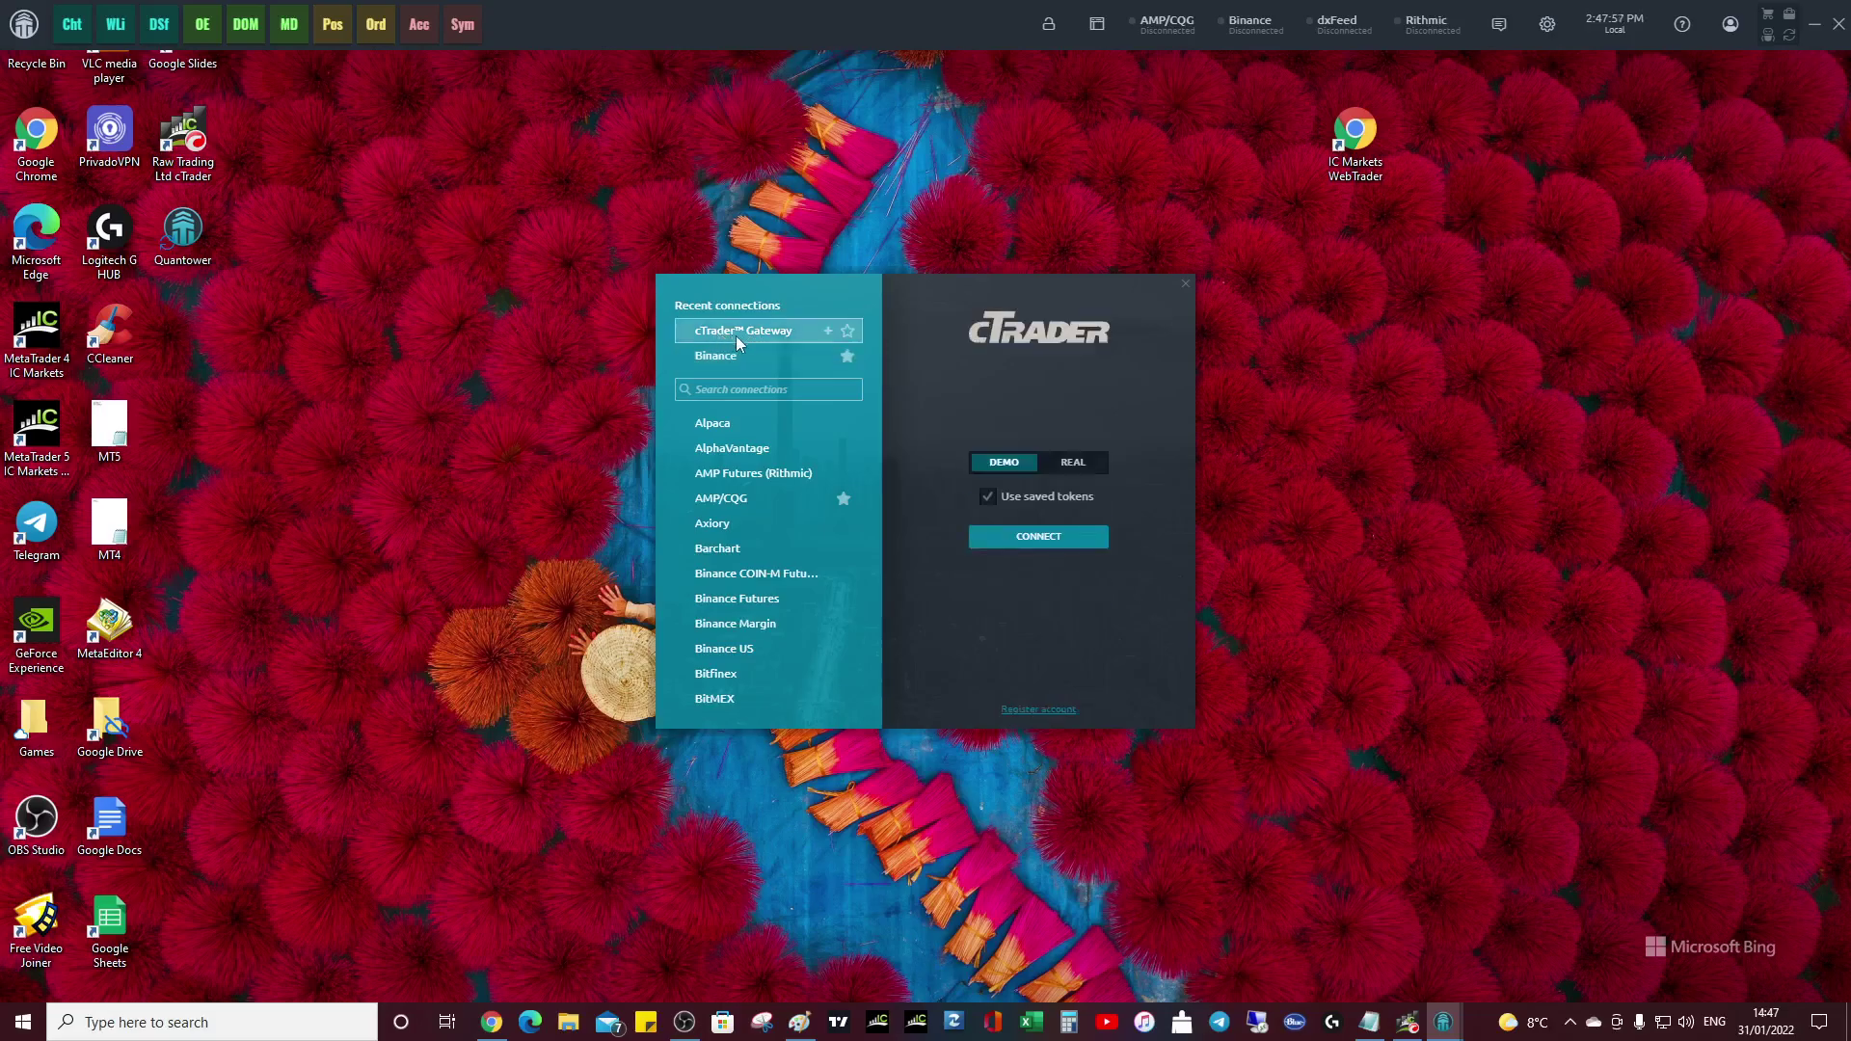
left_click(1073, 463)
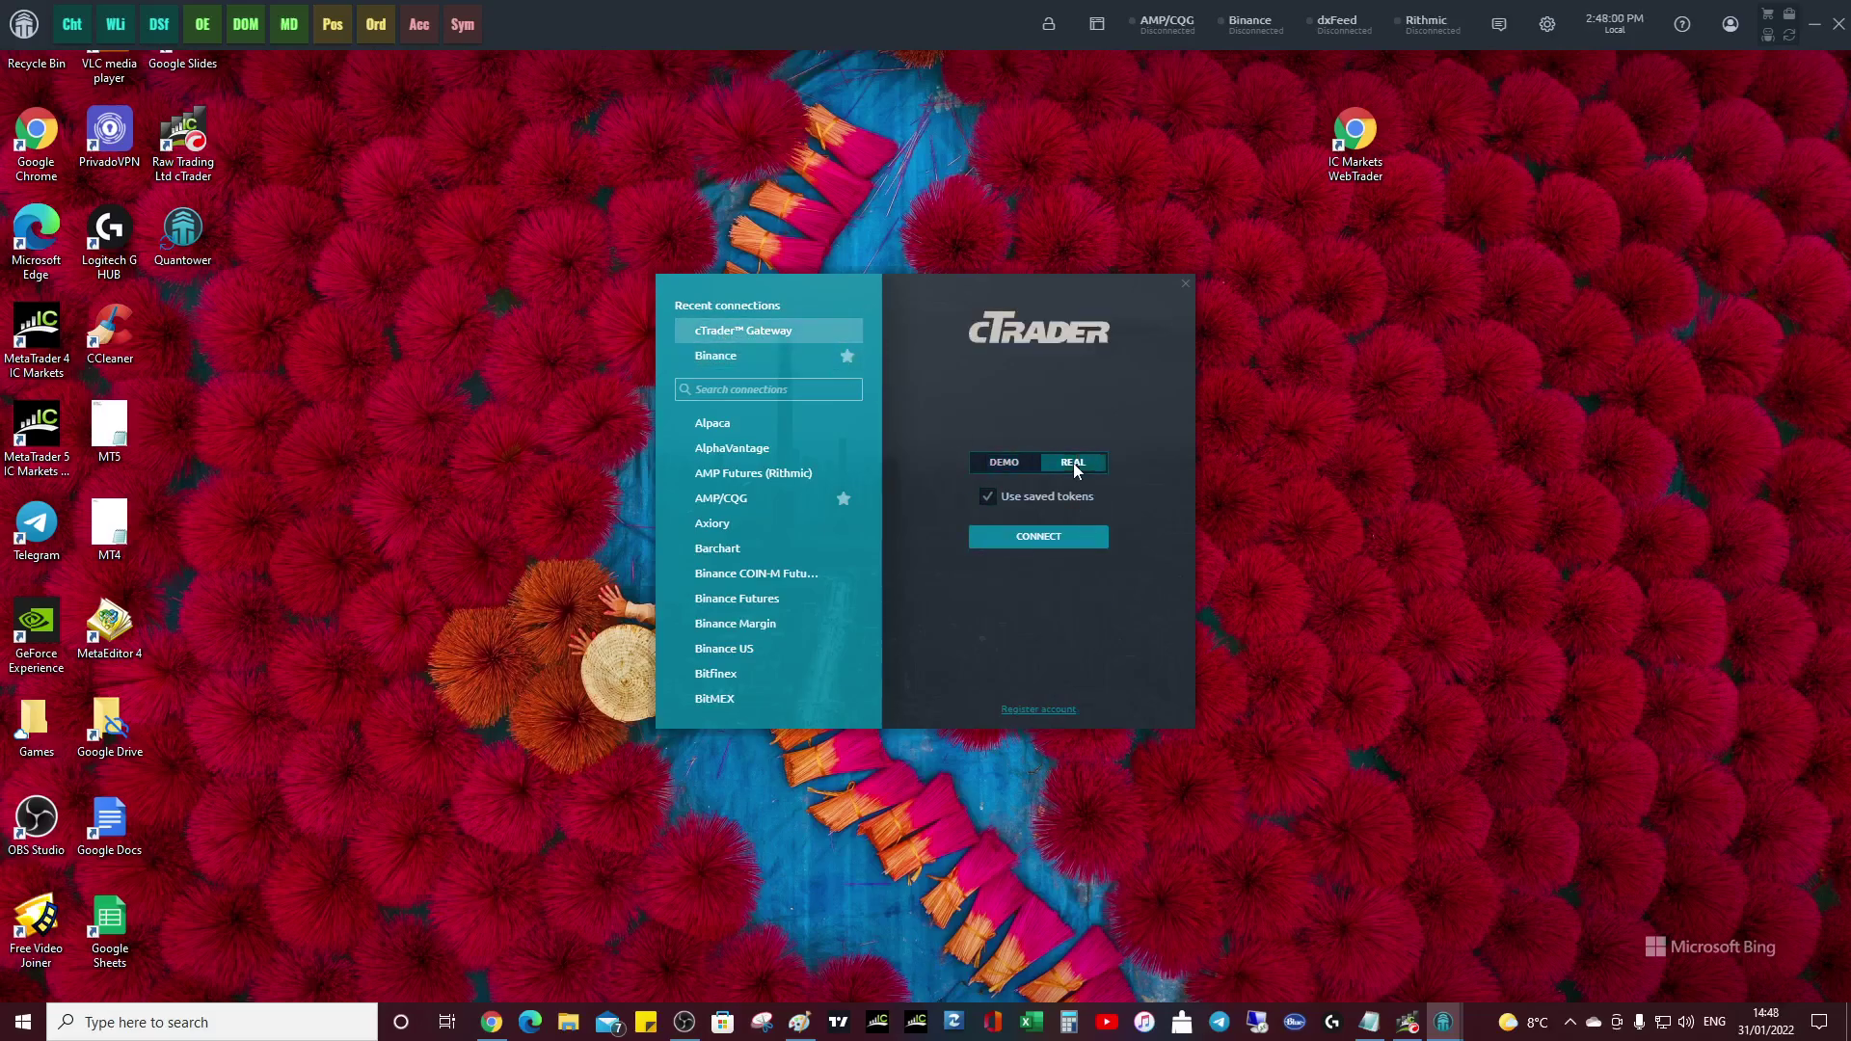
left_click(1037, 542)
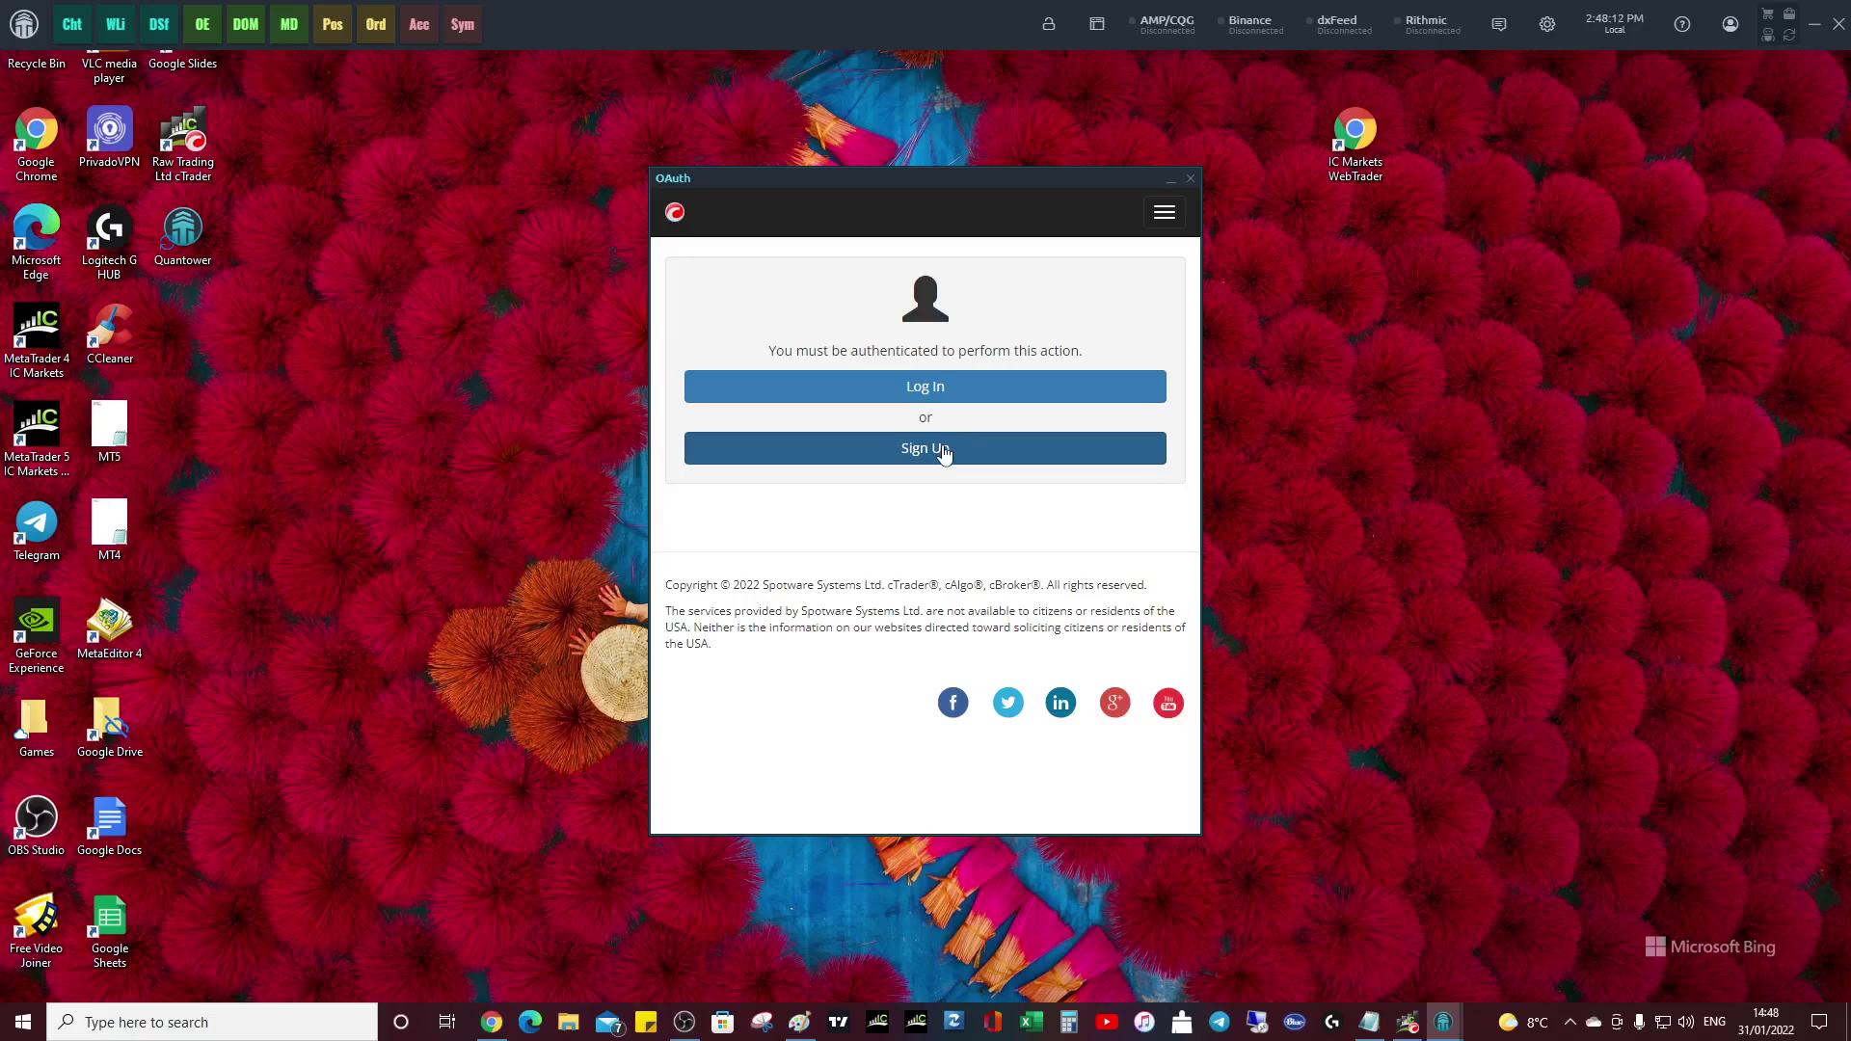
- Log in to cTrader with the cTrader ID and account password
left_click(944, 454)
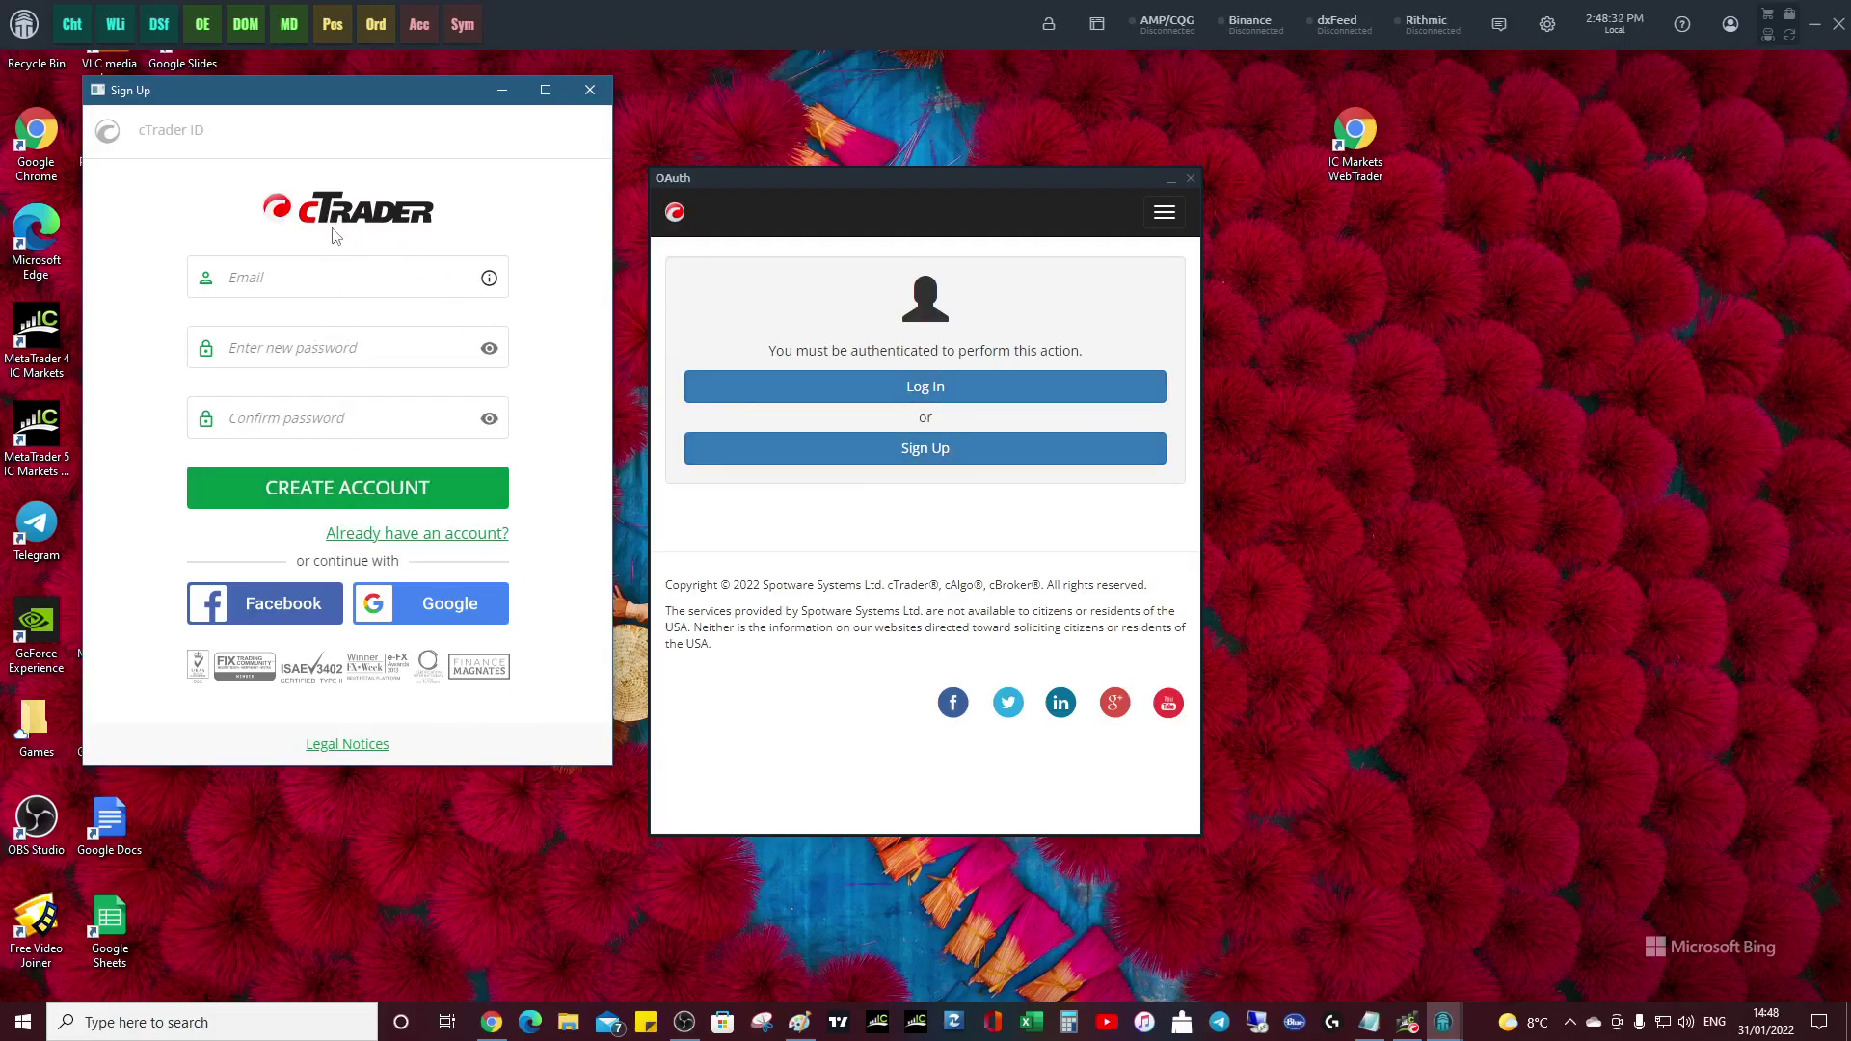
left_click(589, 90)
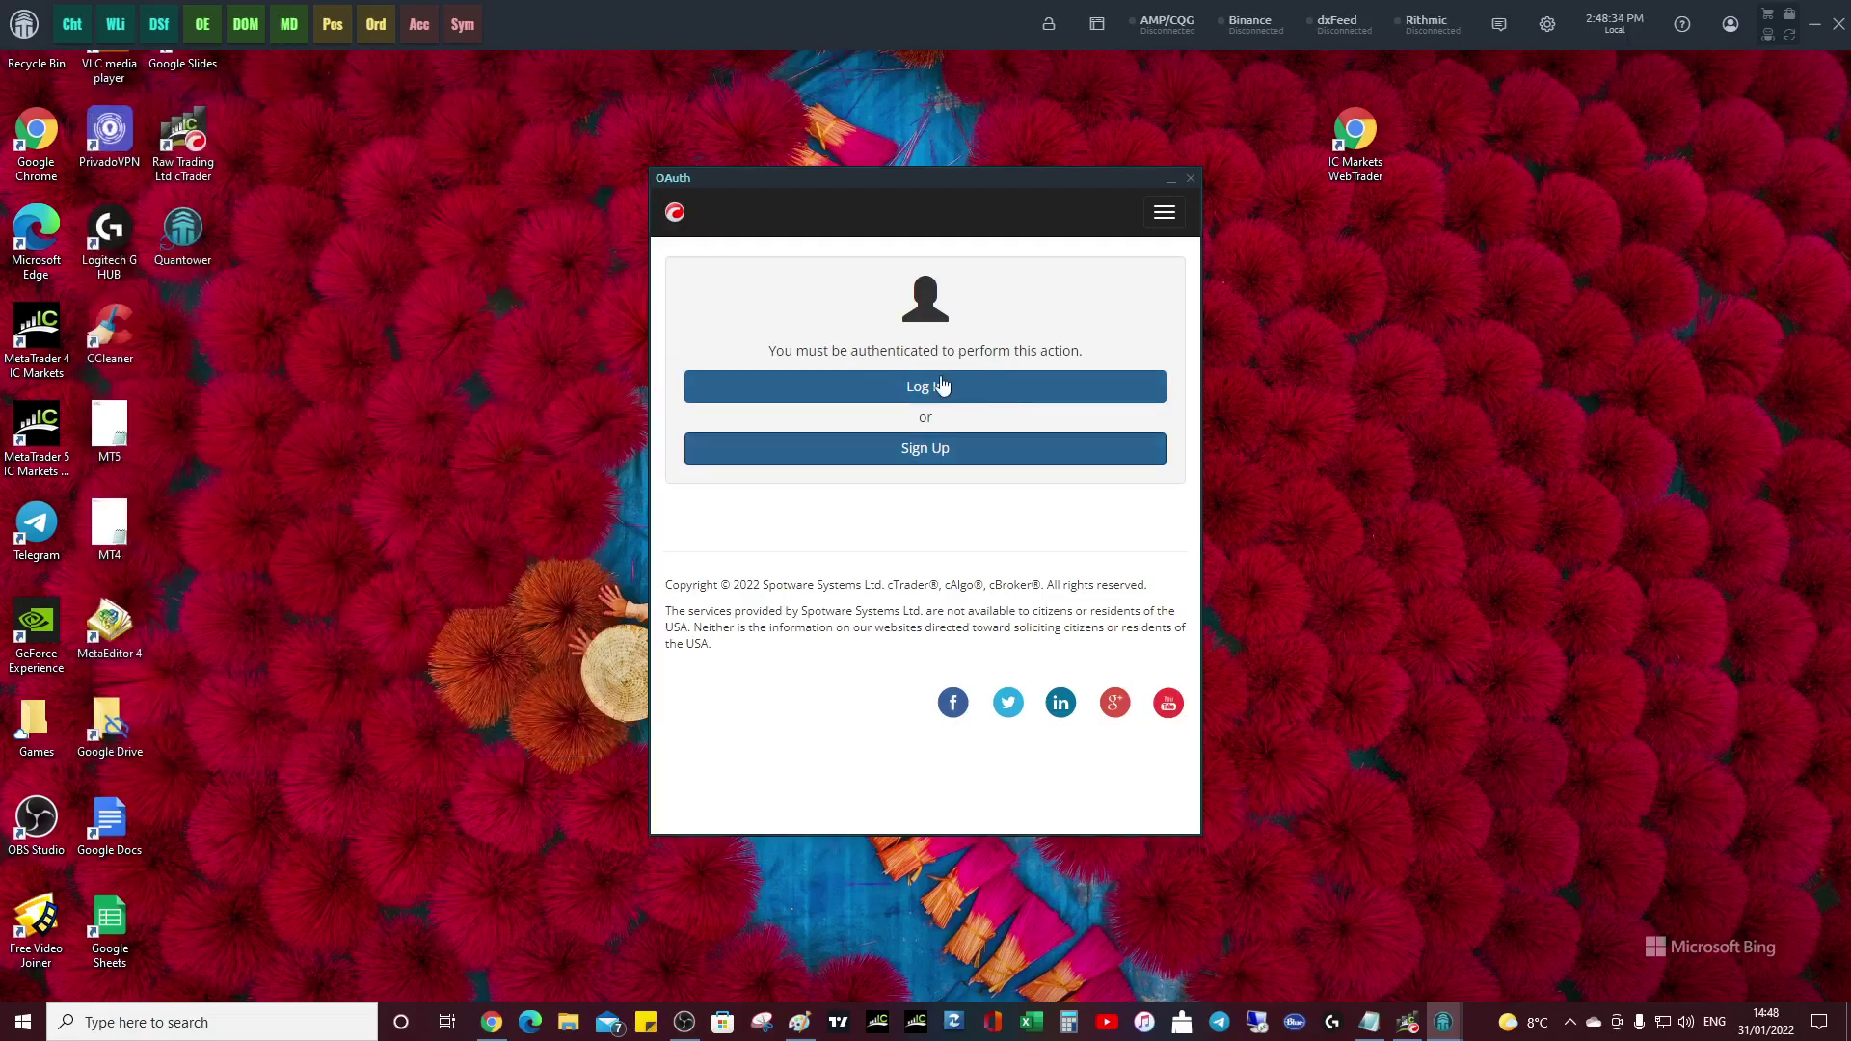
left_click(939, 395)
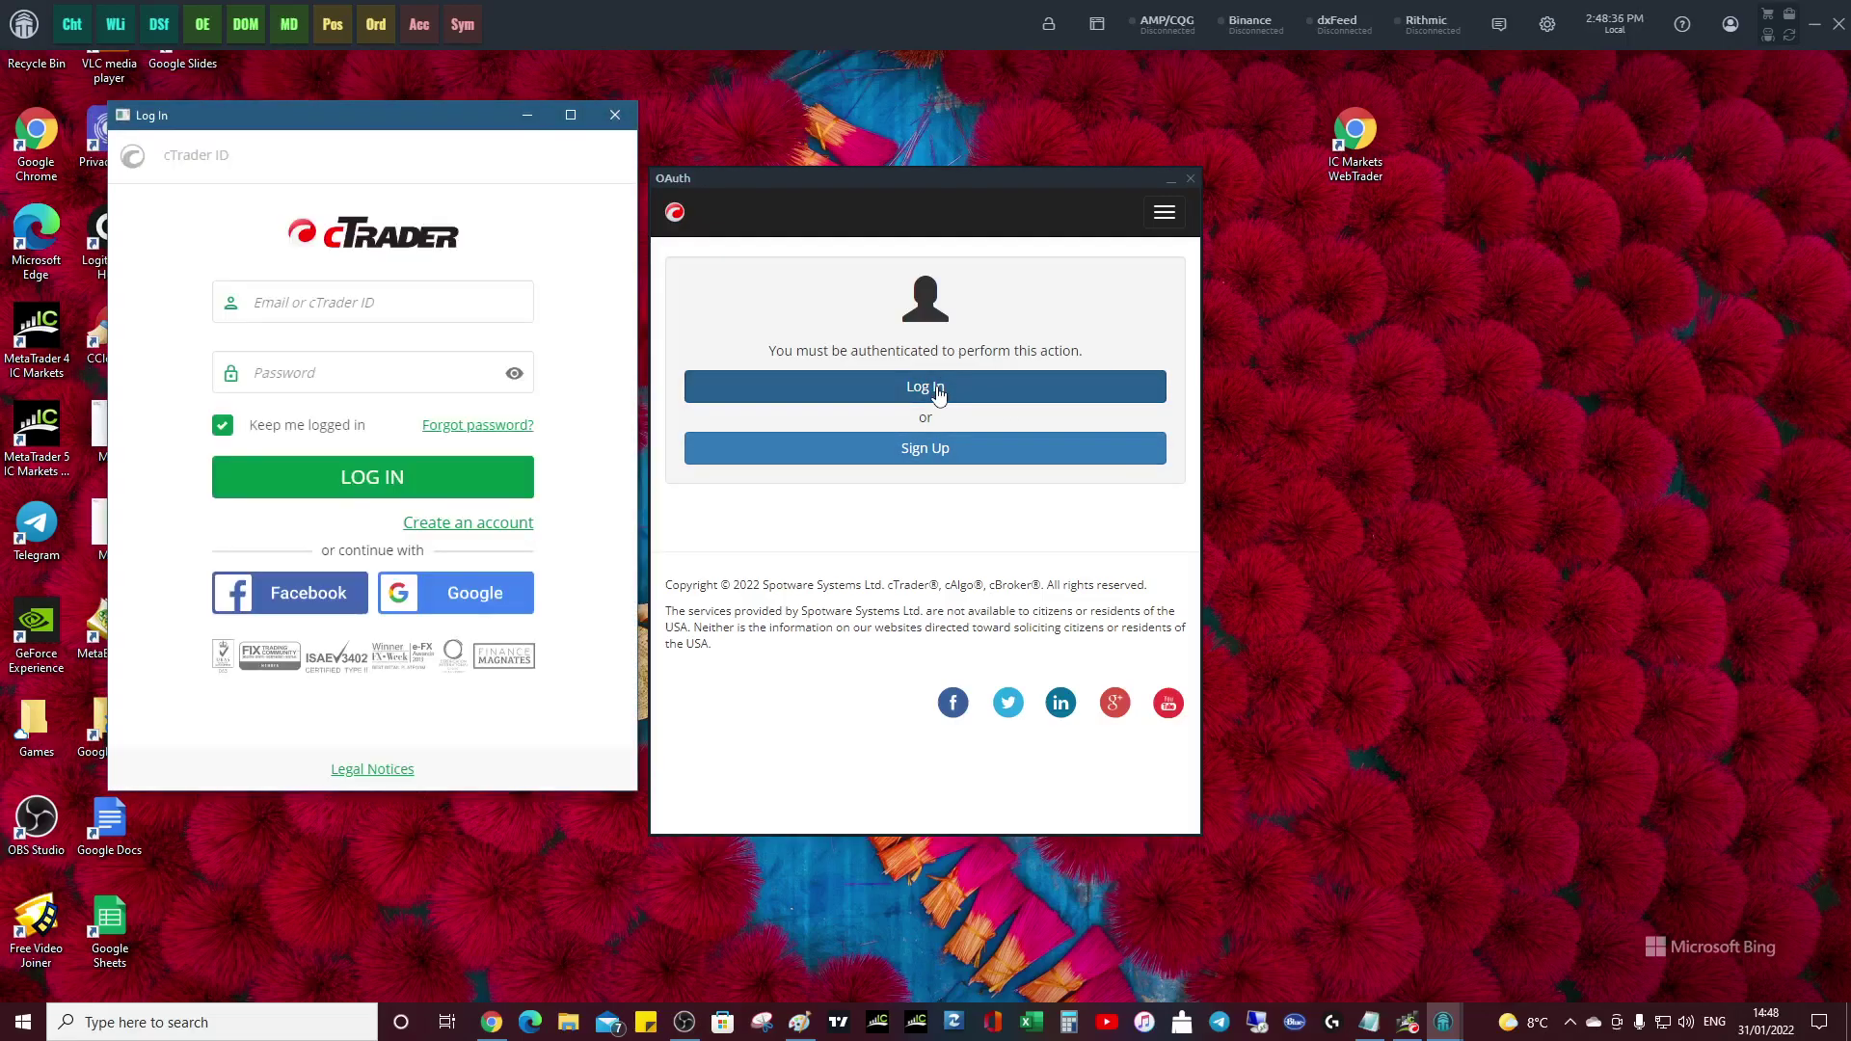
left_click(285, 296)
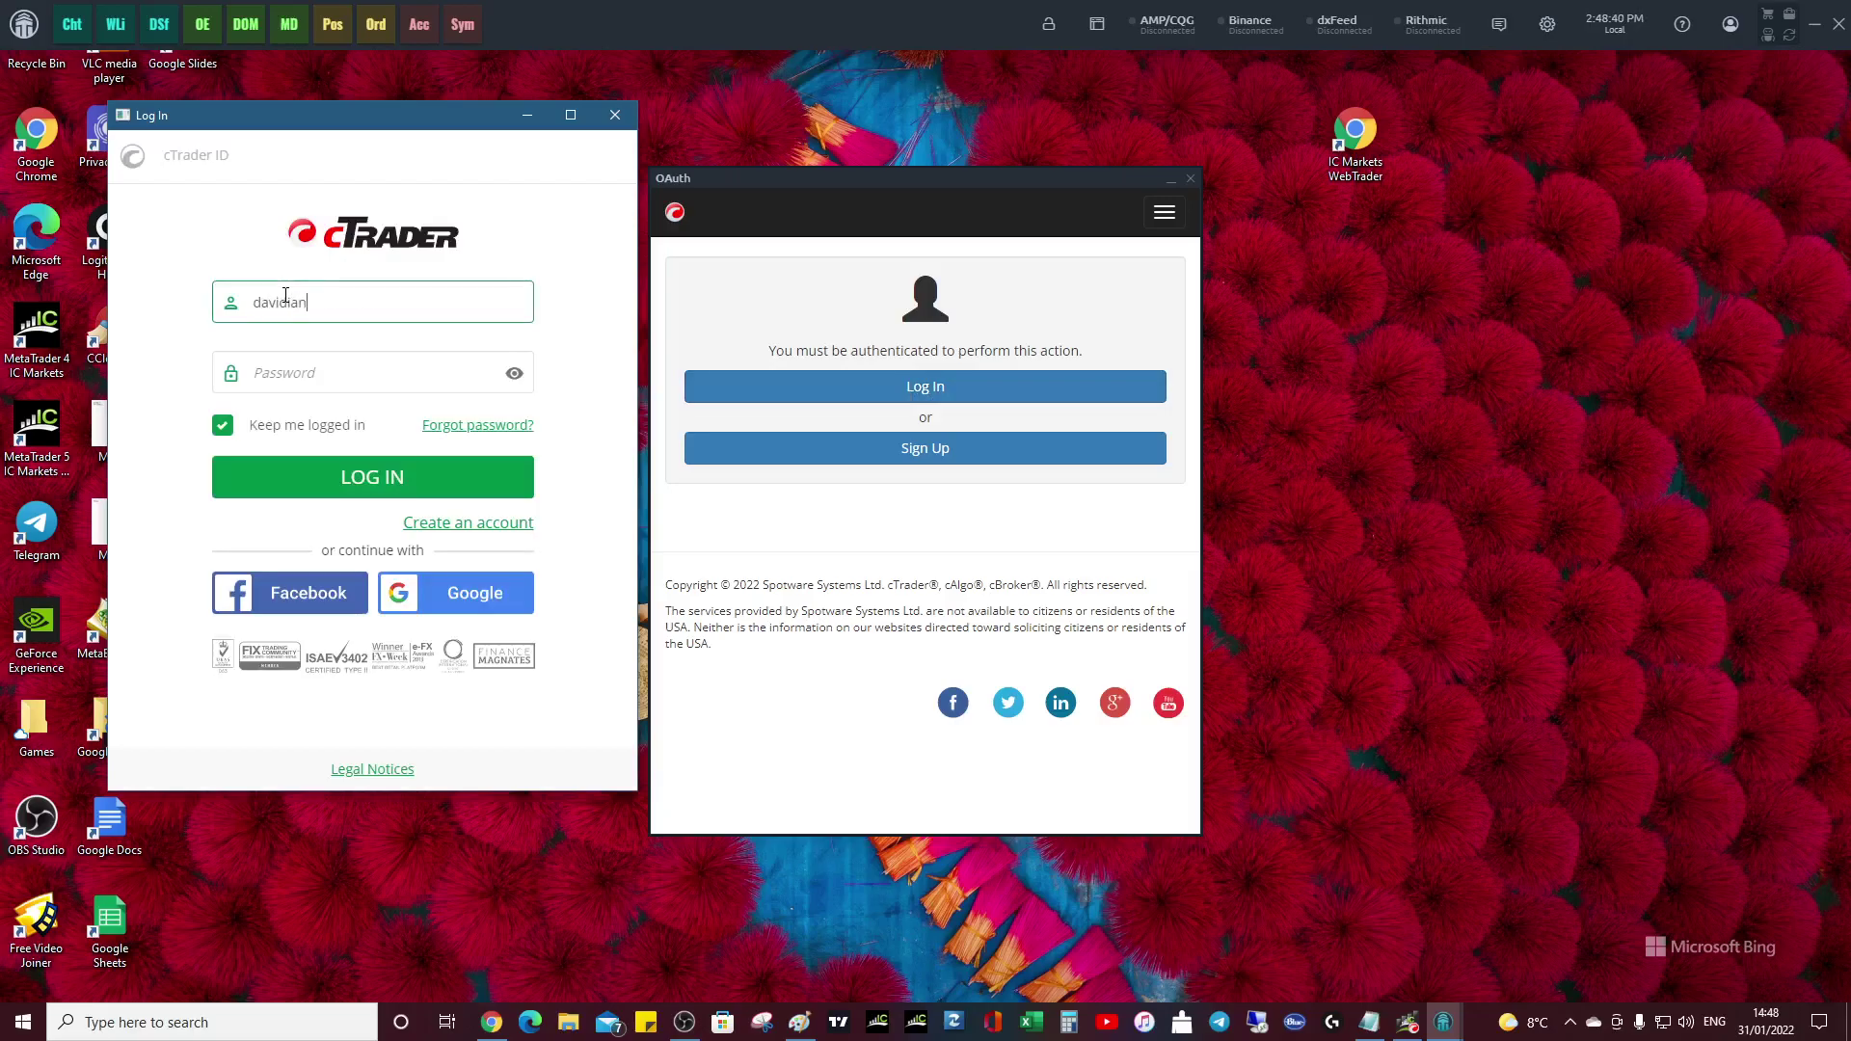
key("Tab")
key("ctrl+v")
left_click(406, 478)
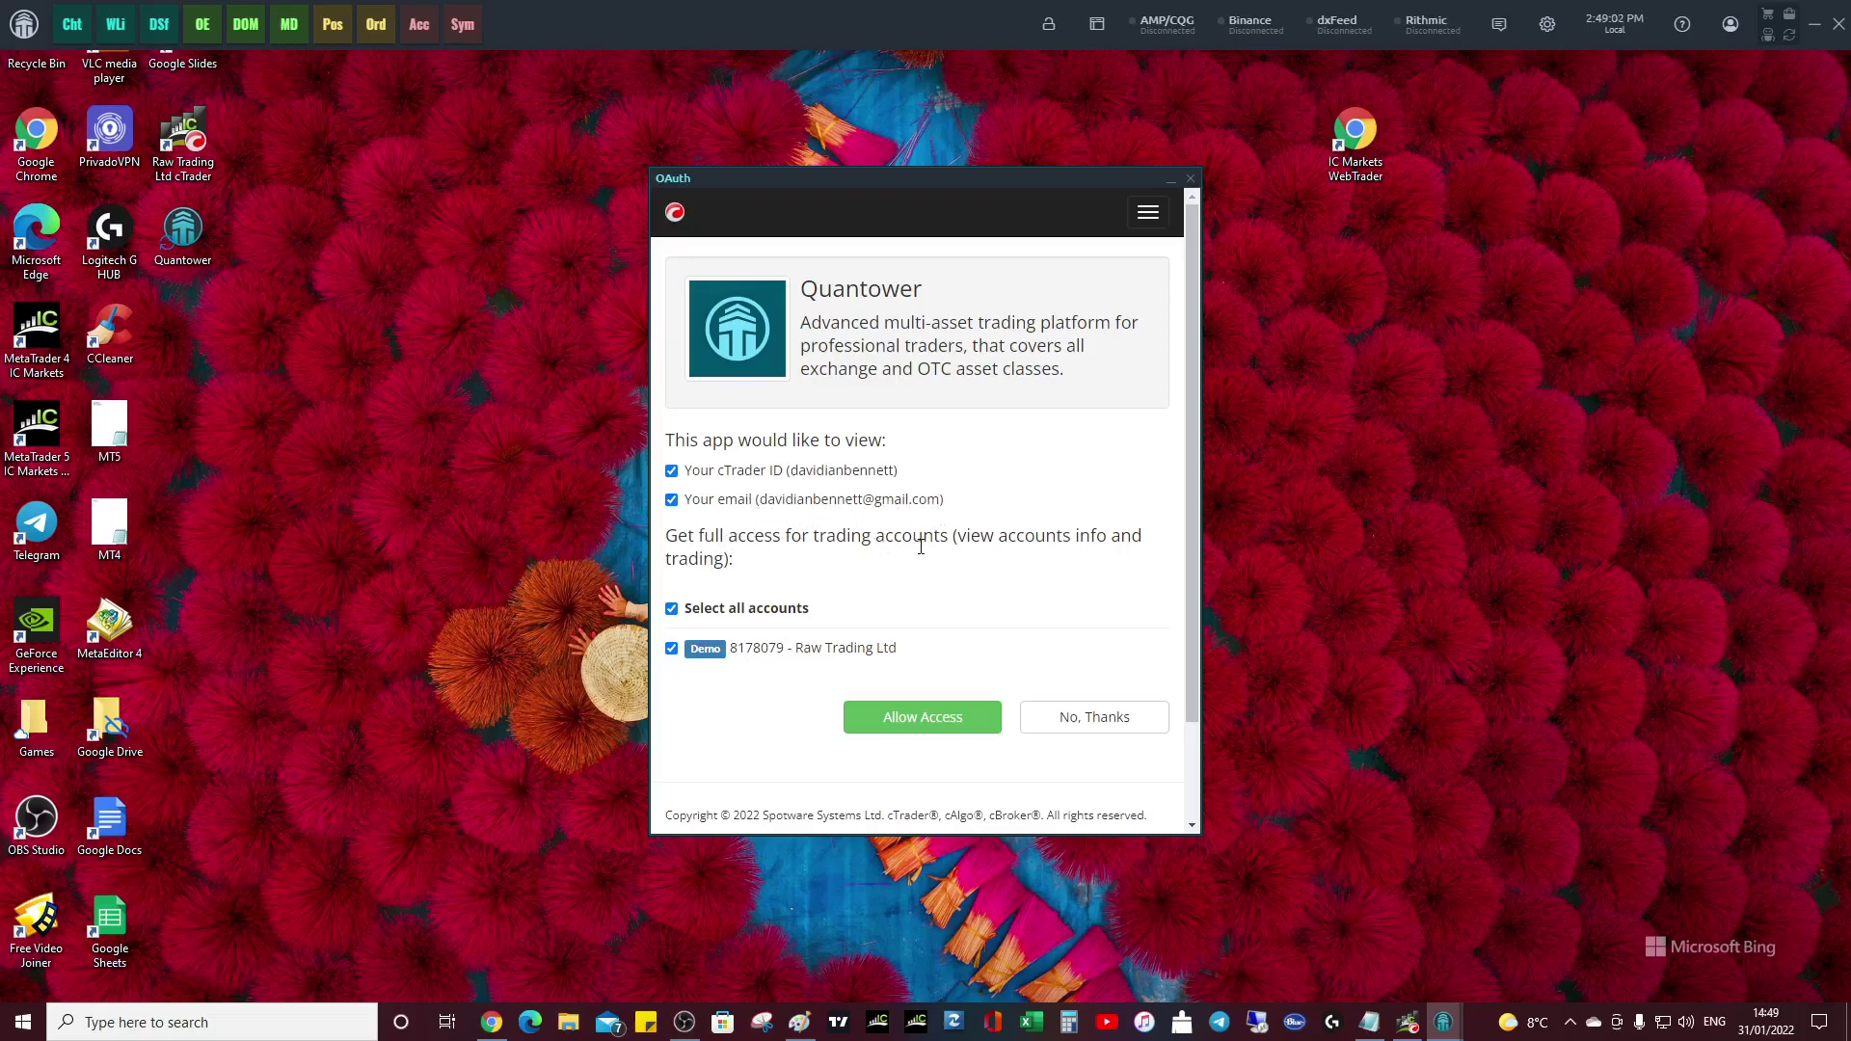
- Allow Quantower access to the trading account, then switch the cTrader connection to DEMO
left_click(942, 723)
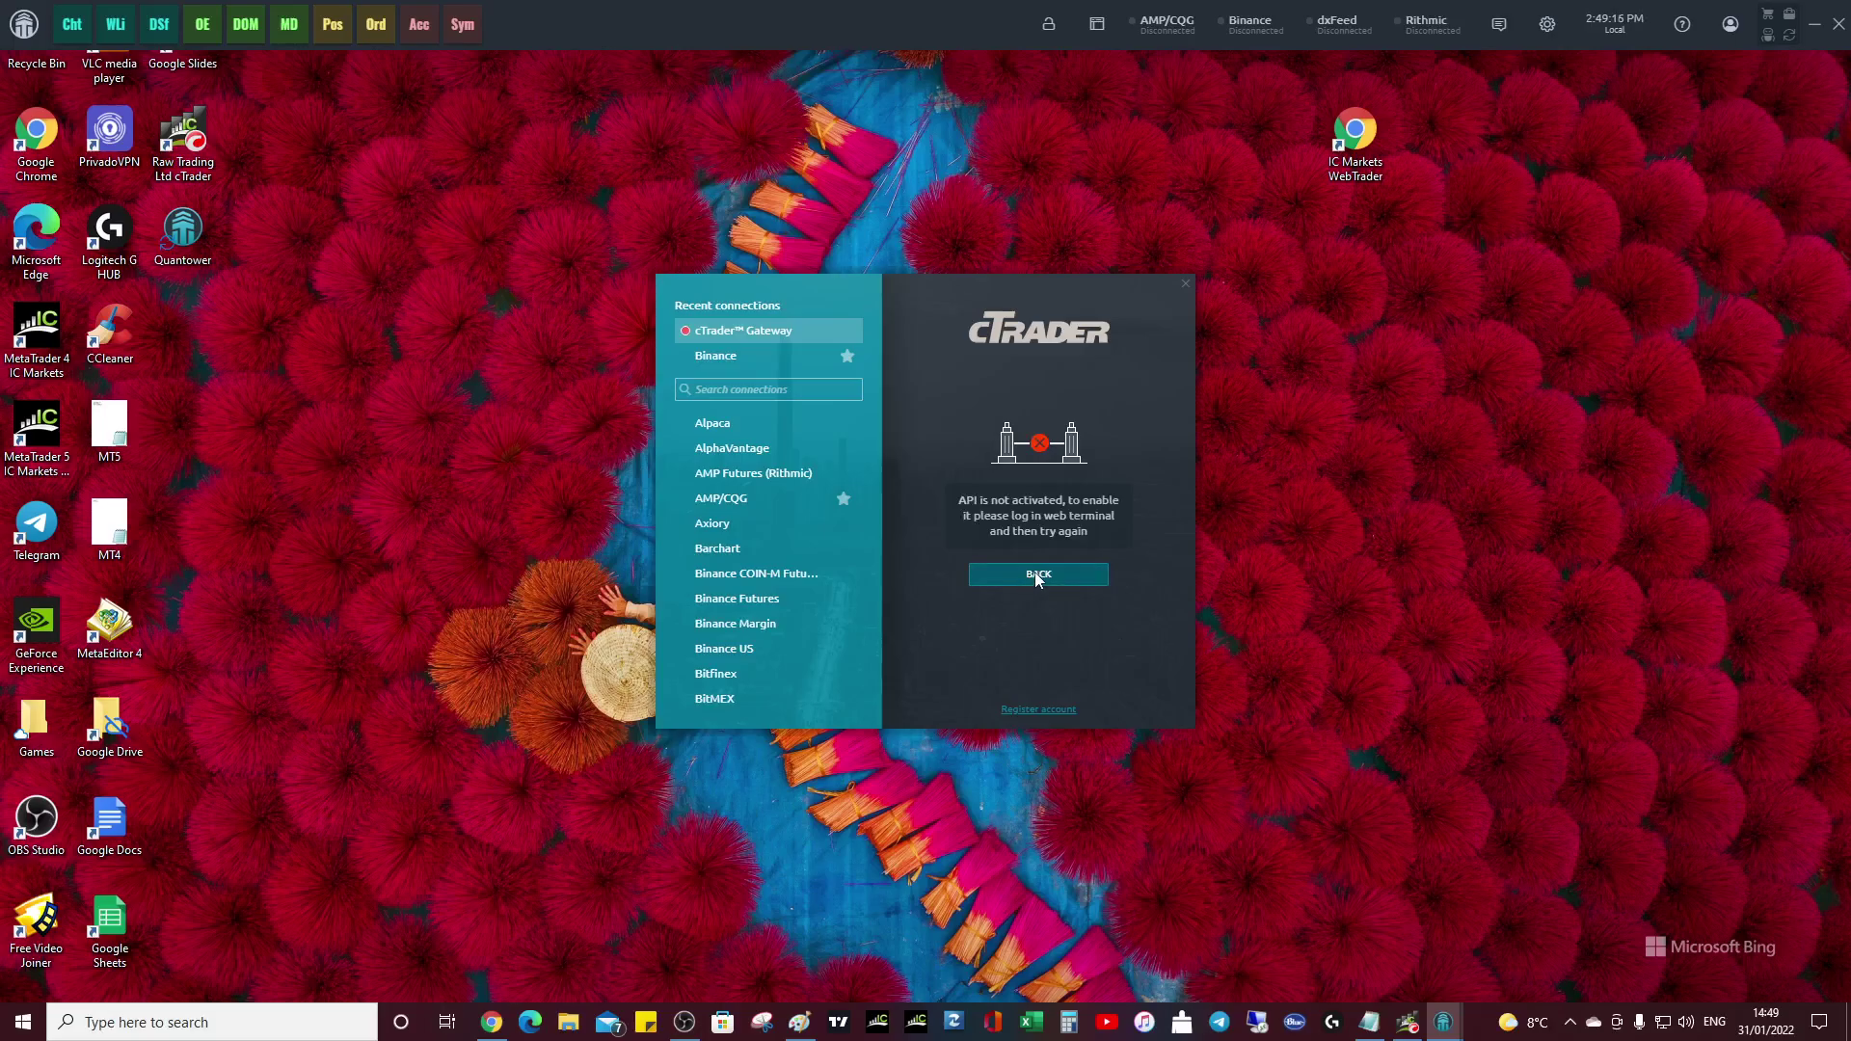
left_click(1035, 574)
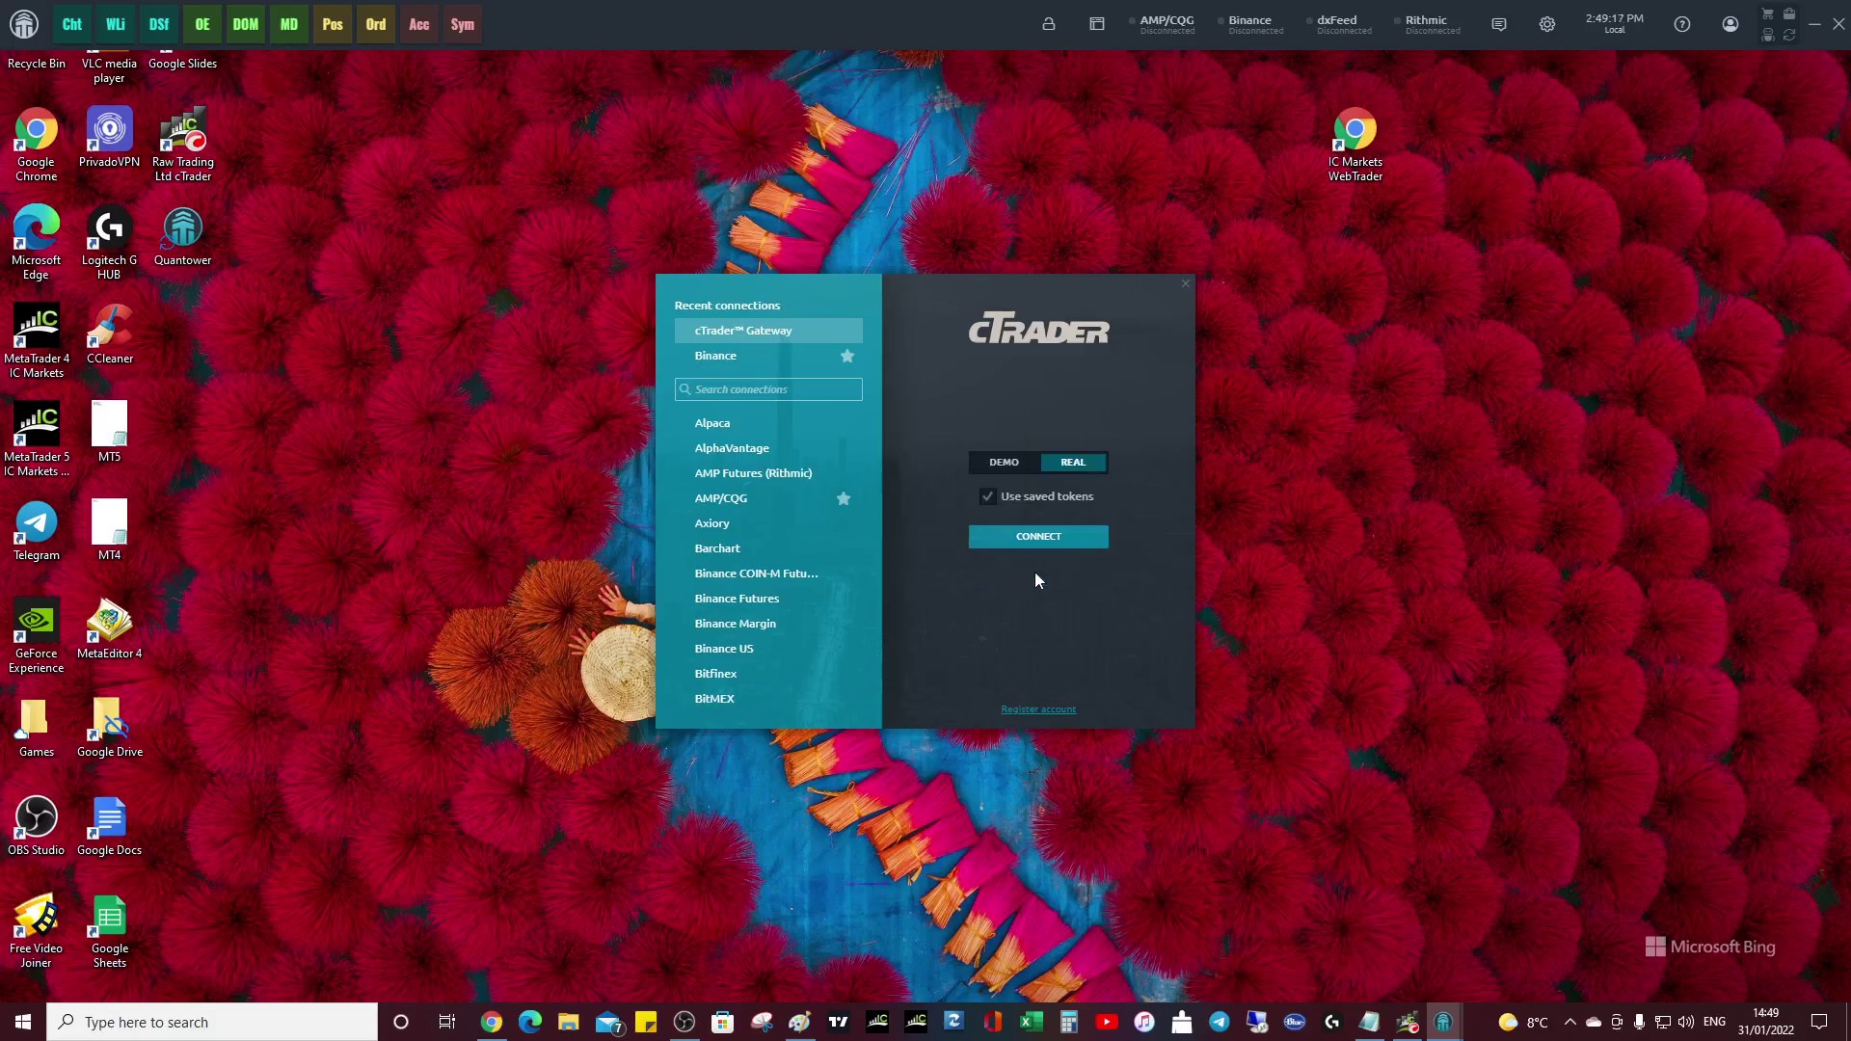
left_click(1013, 466)
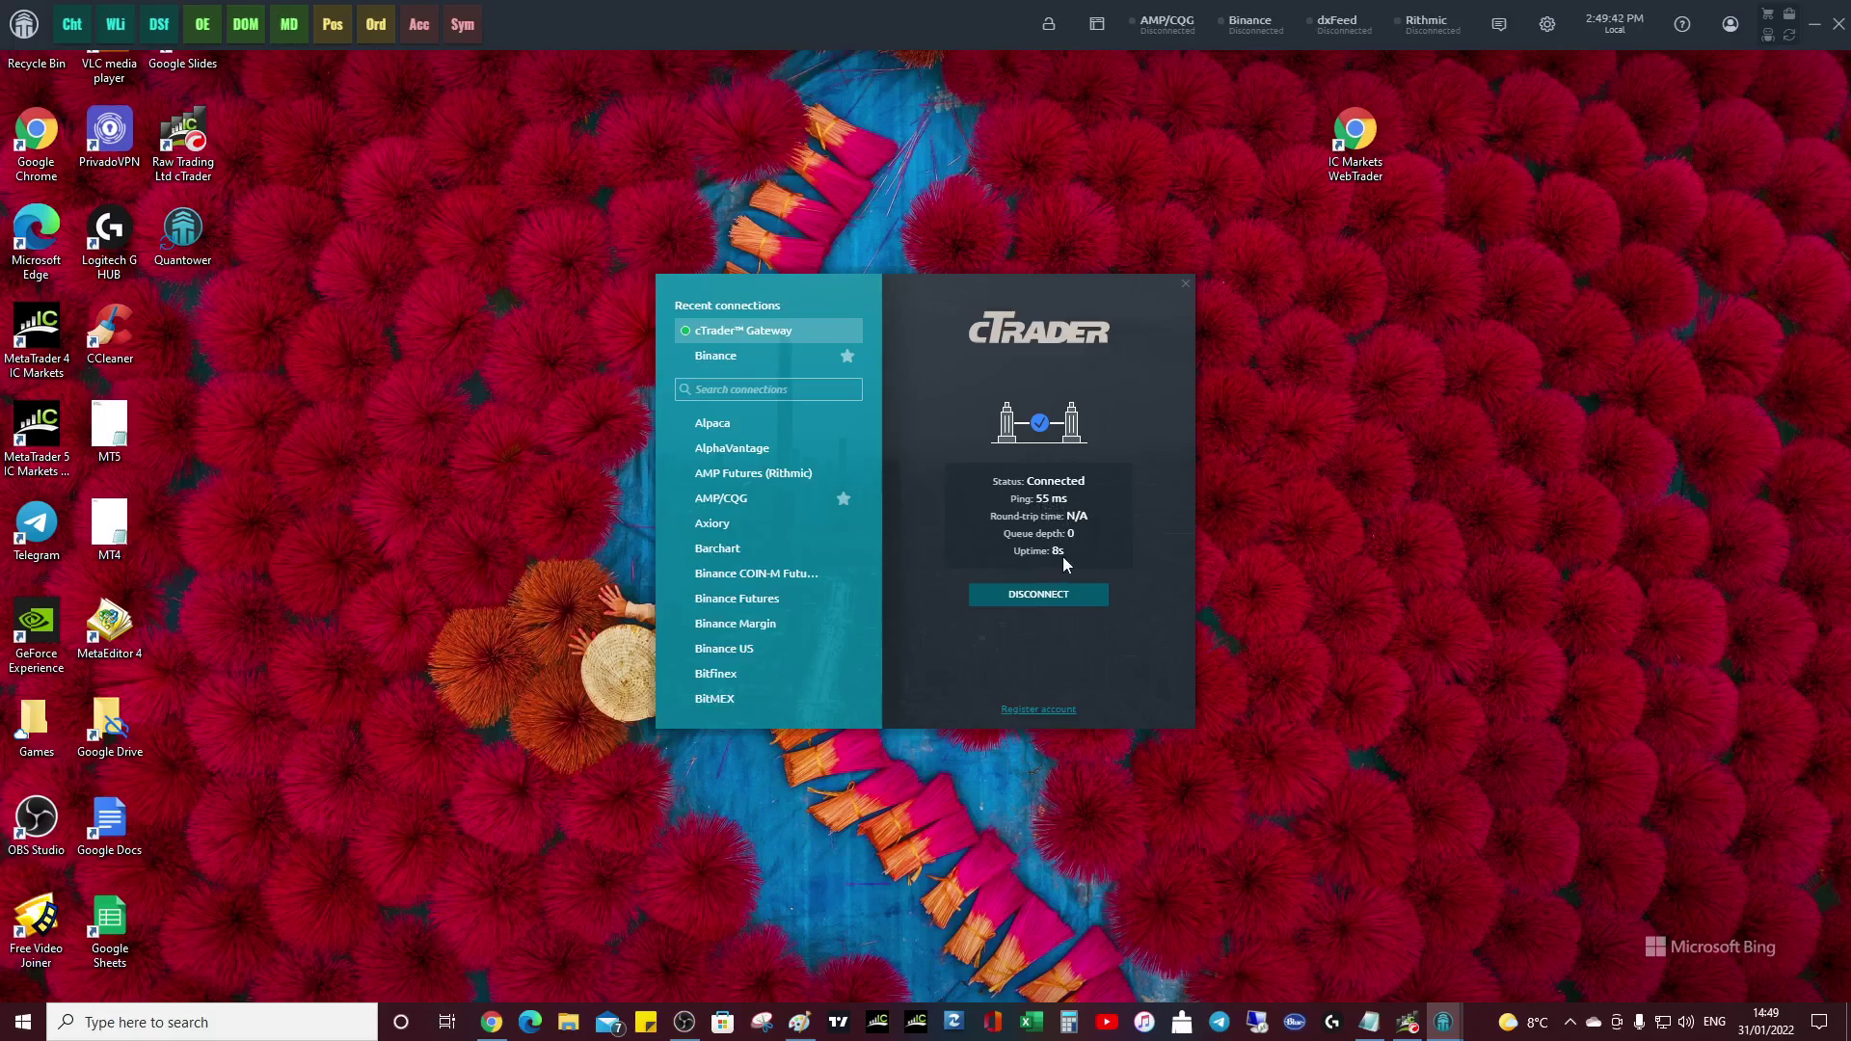
- Close the Connections window and open a Market Heat Map (MH) panel from MISC
left_click(1187, 285)
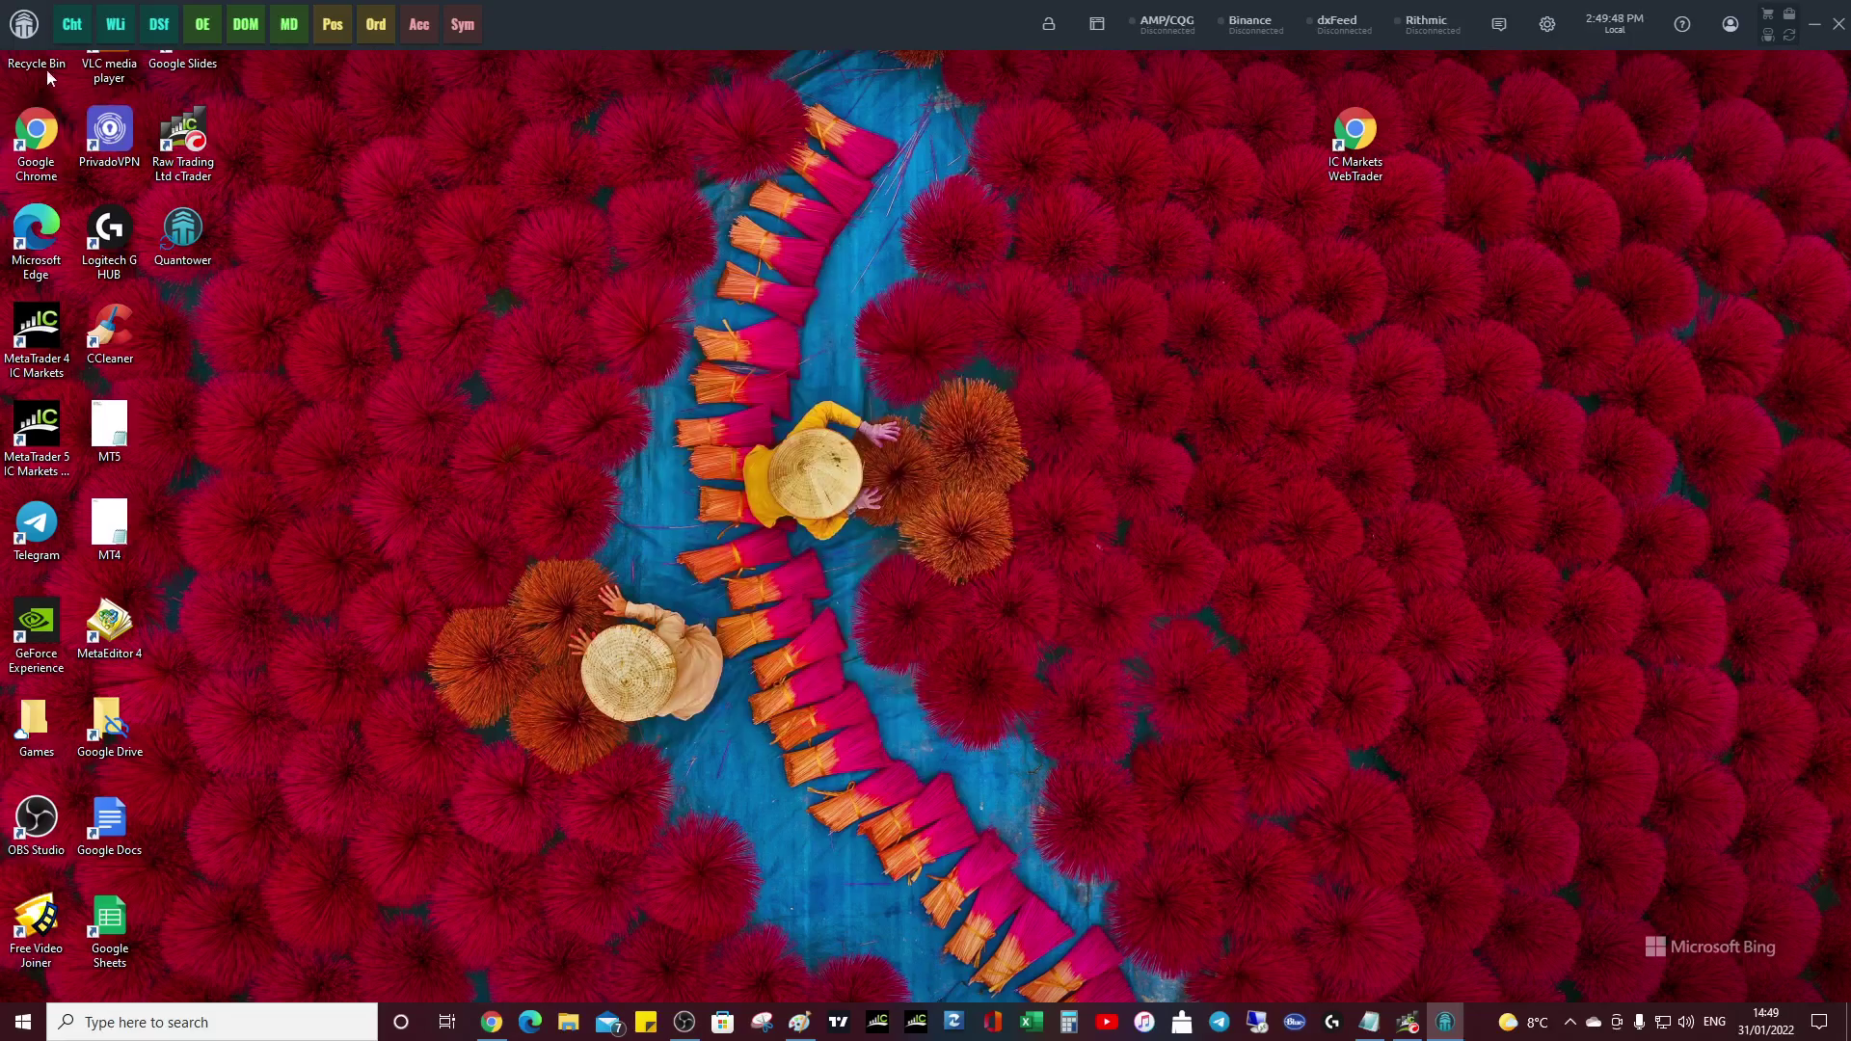
left_click(25, 26)
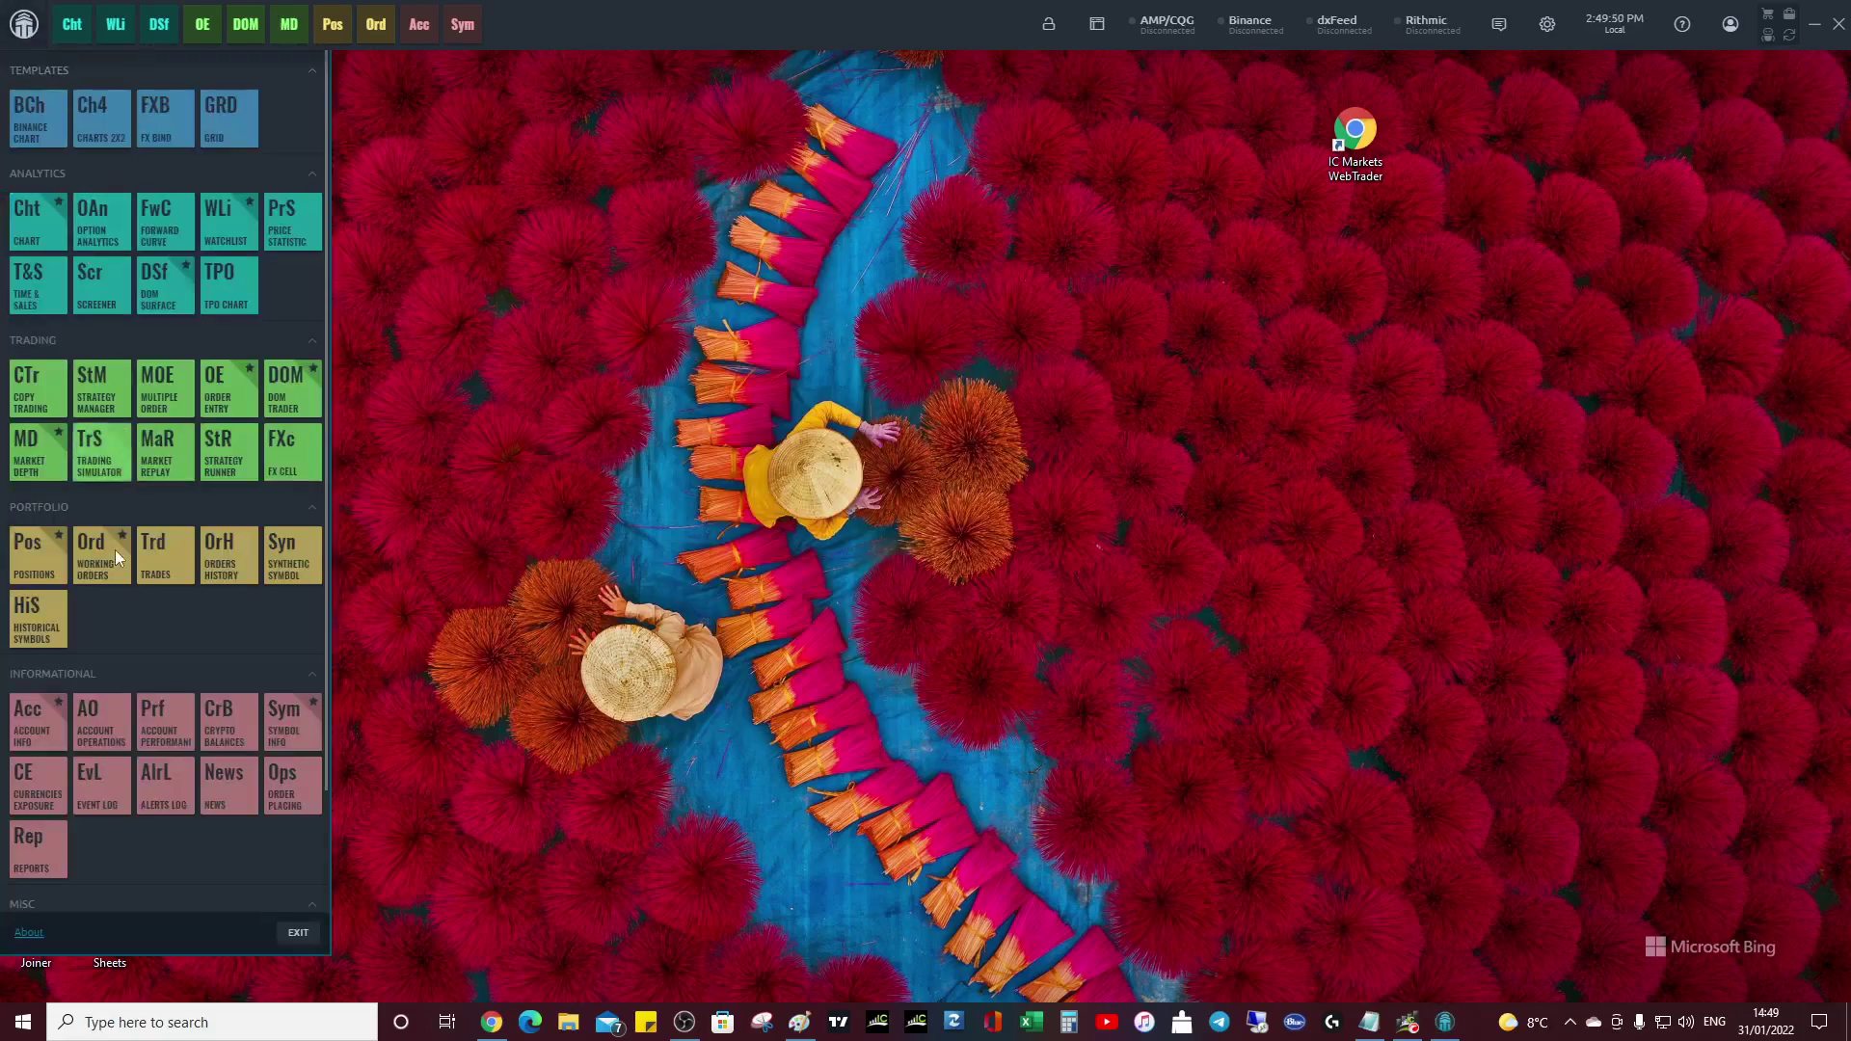
scroll(214, 735, "down", 3)
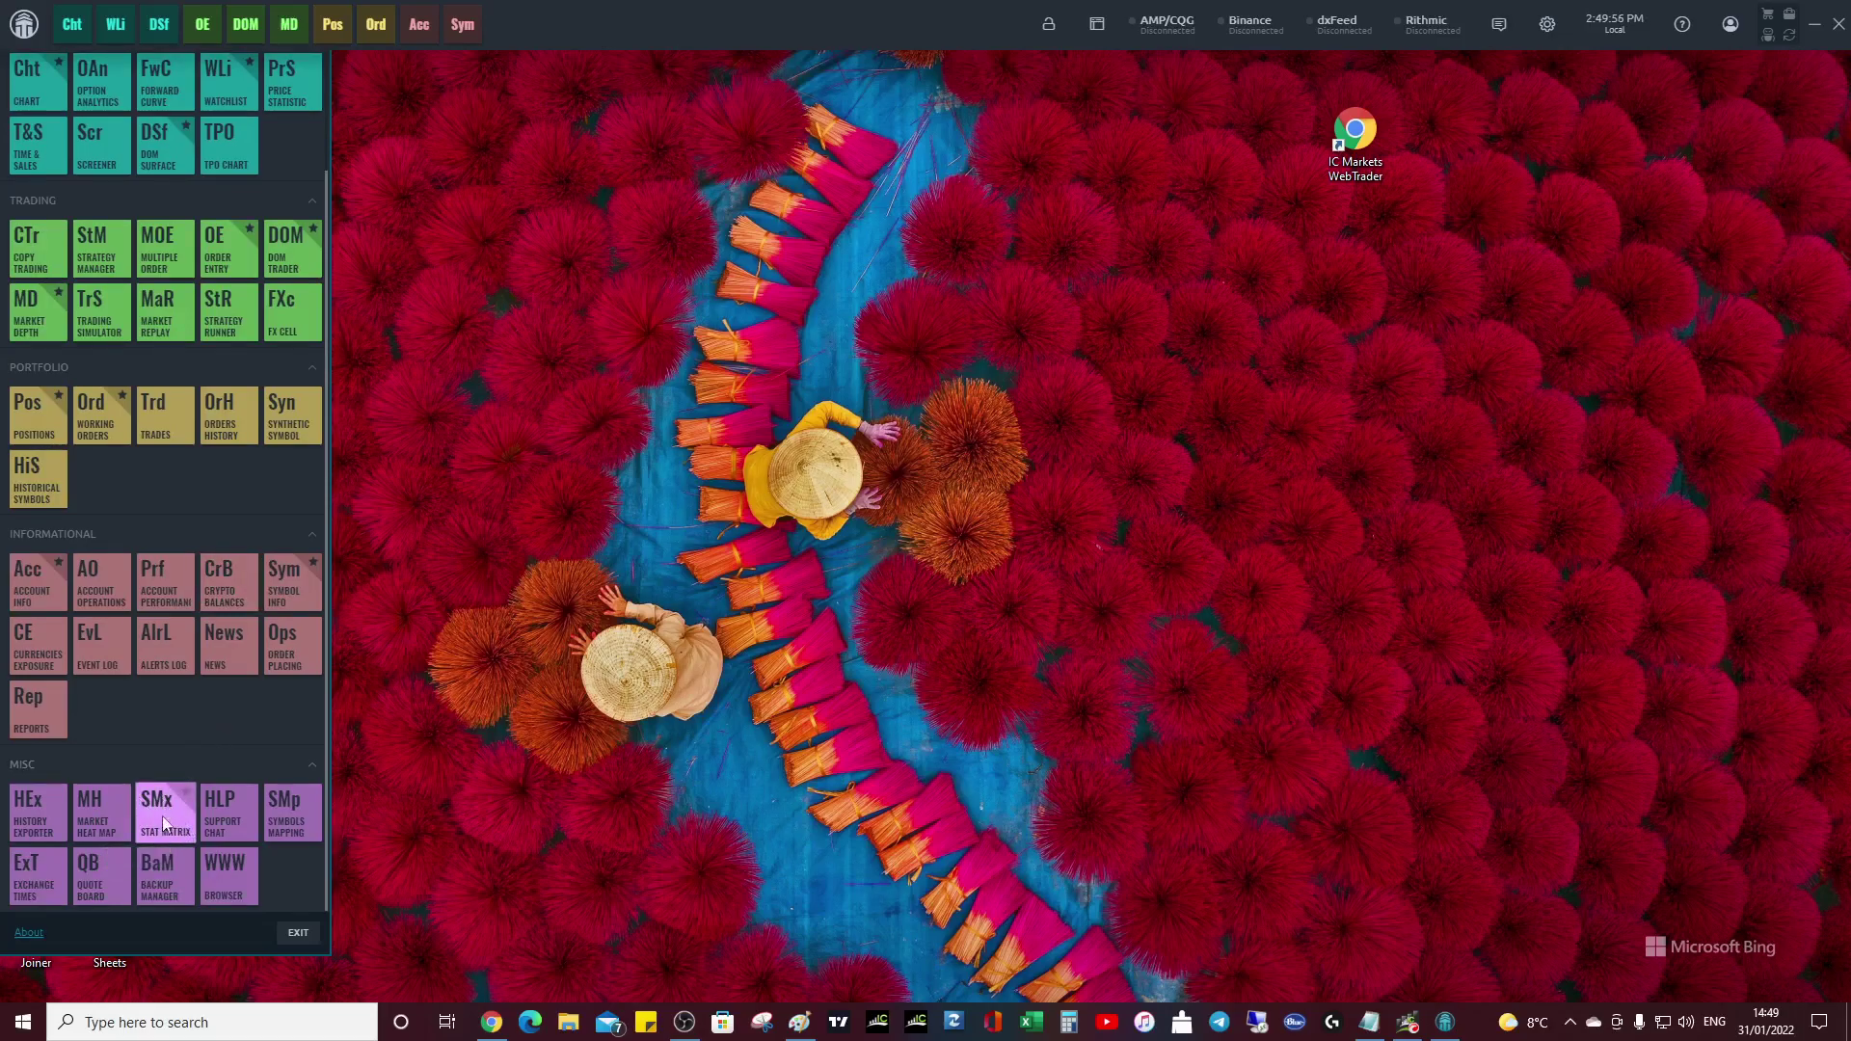
left_click(108, 819)
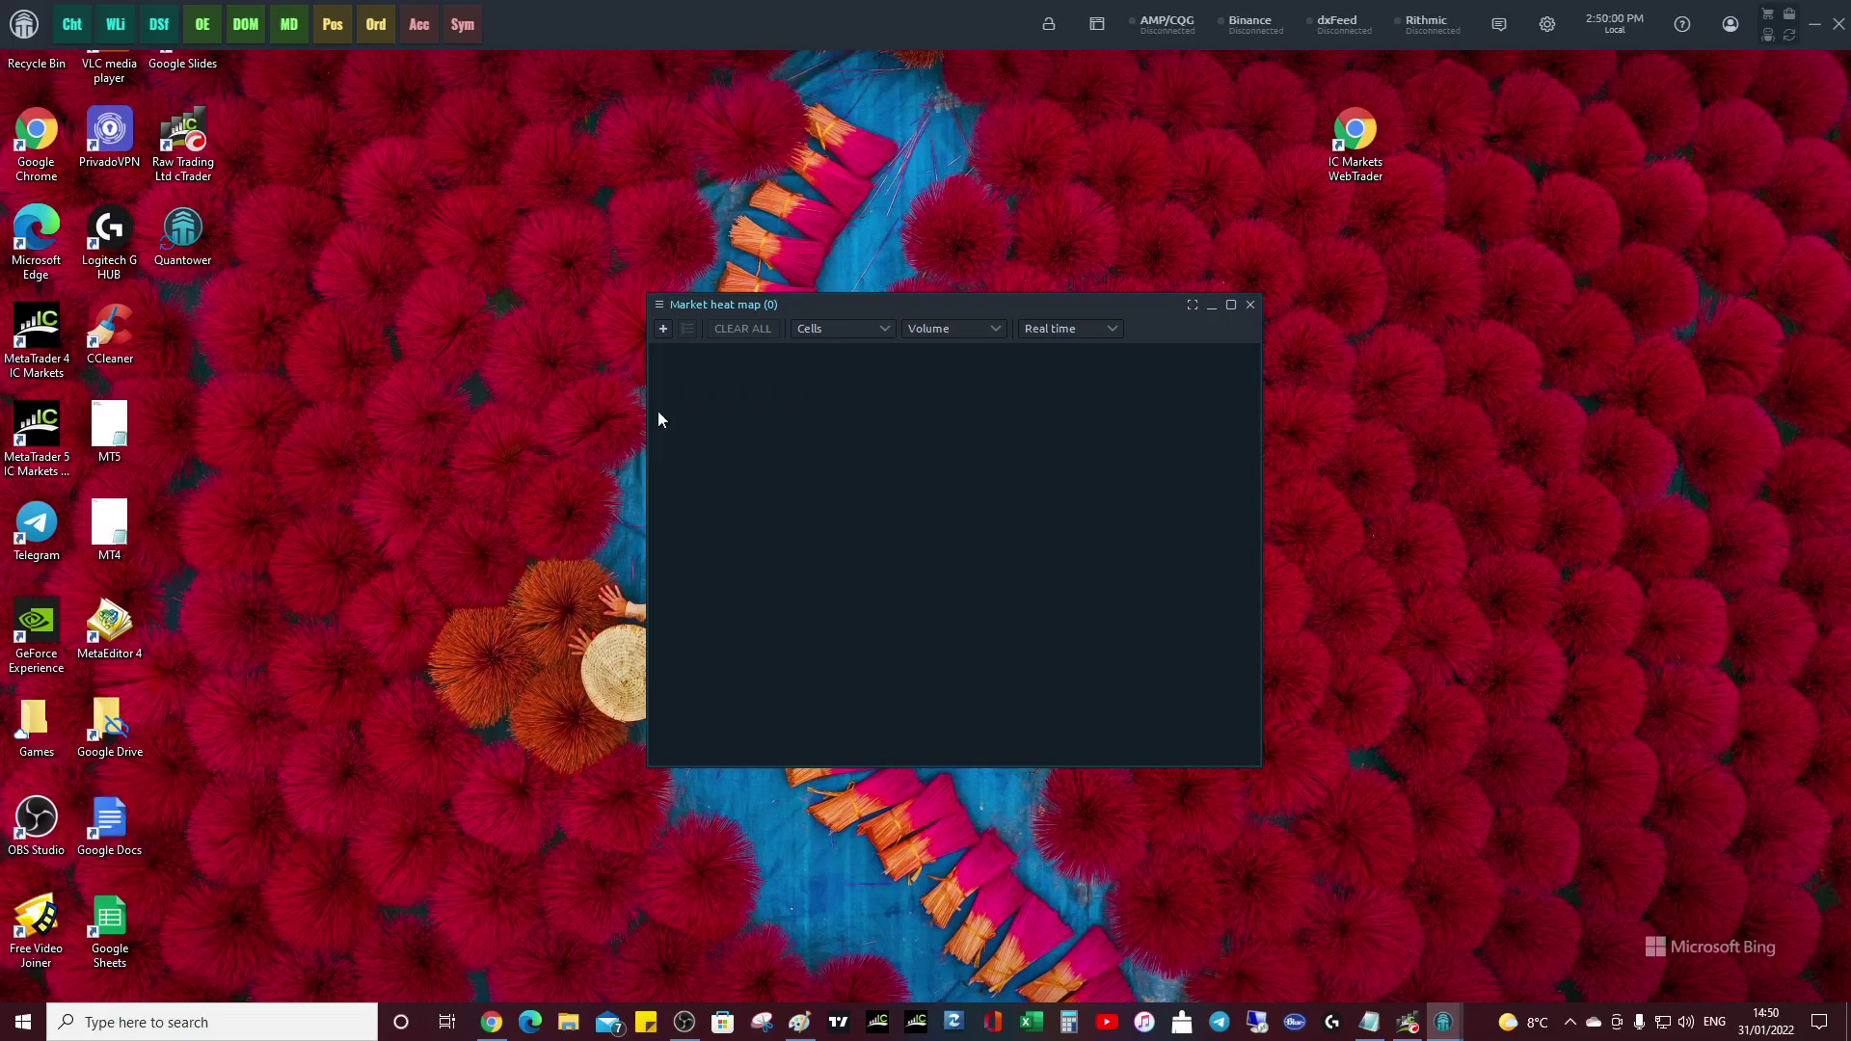
- Select the index symbols AUS200 through USTEC in the heat map's symbol picker and confirm
left_click(662, 330)
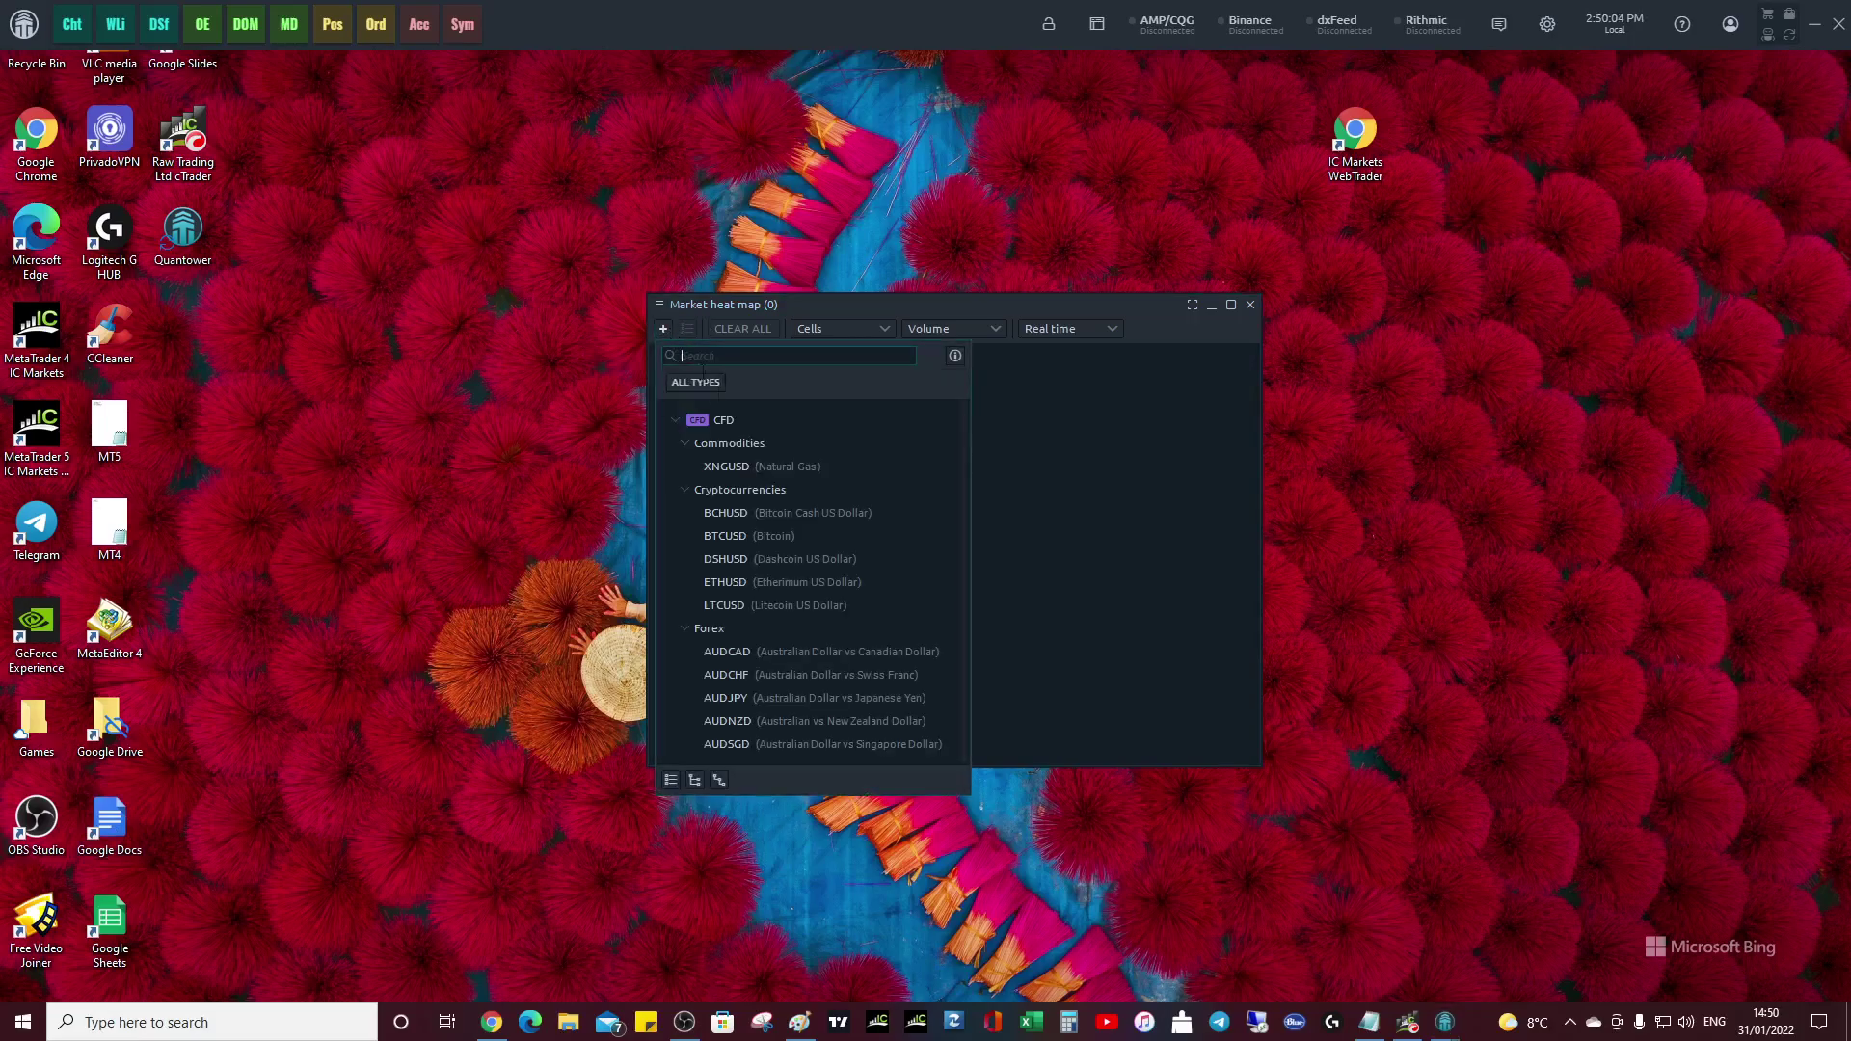
scroll(760, 559, "down", 5)
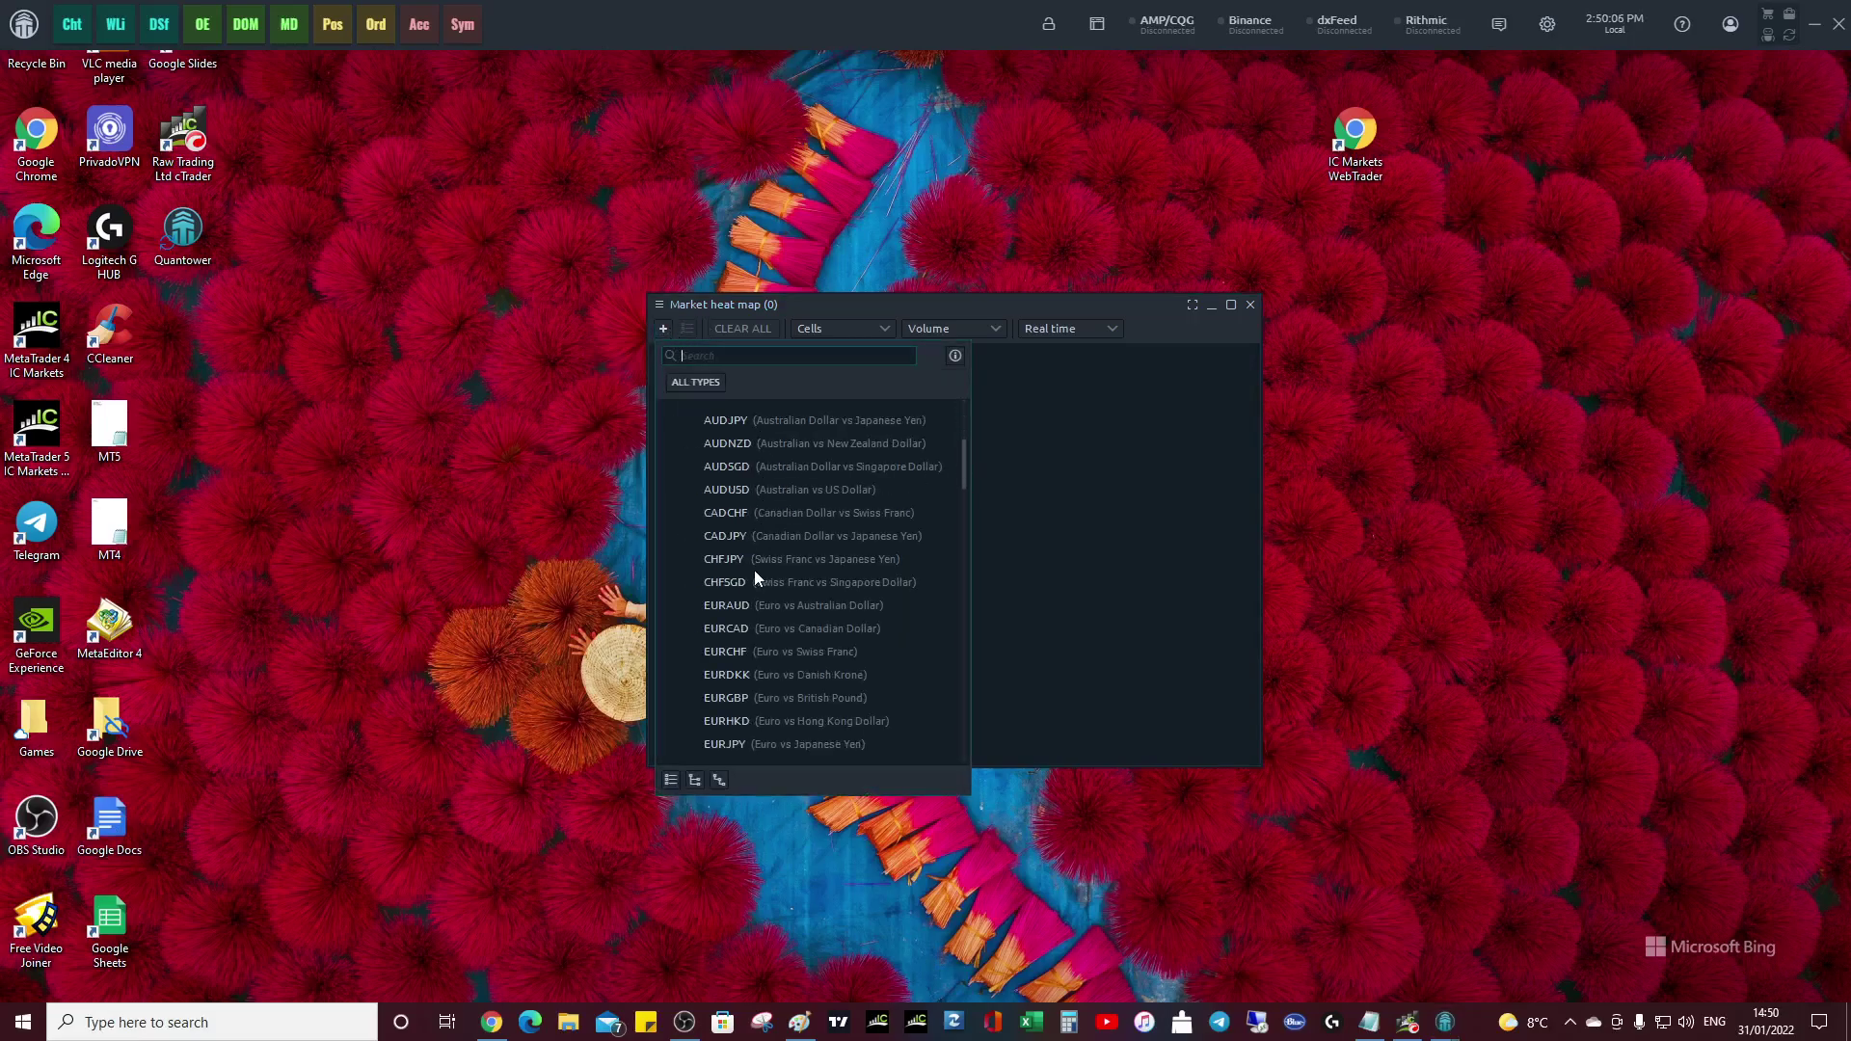
scroll(755, 560, "down", 10)
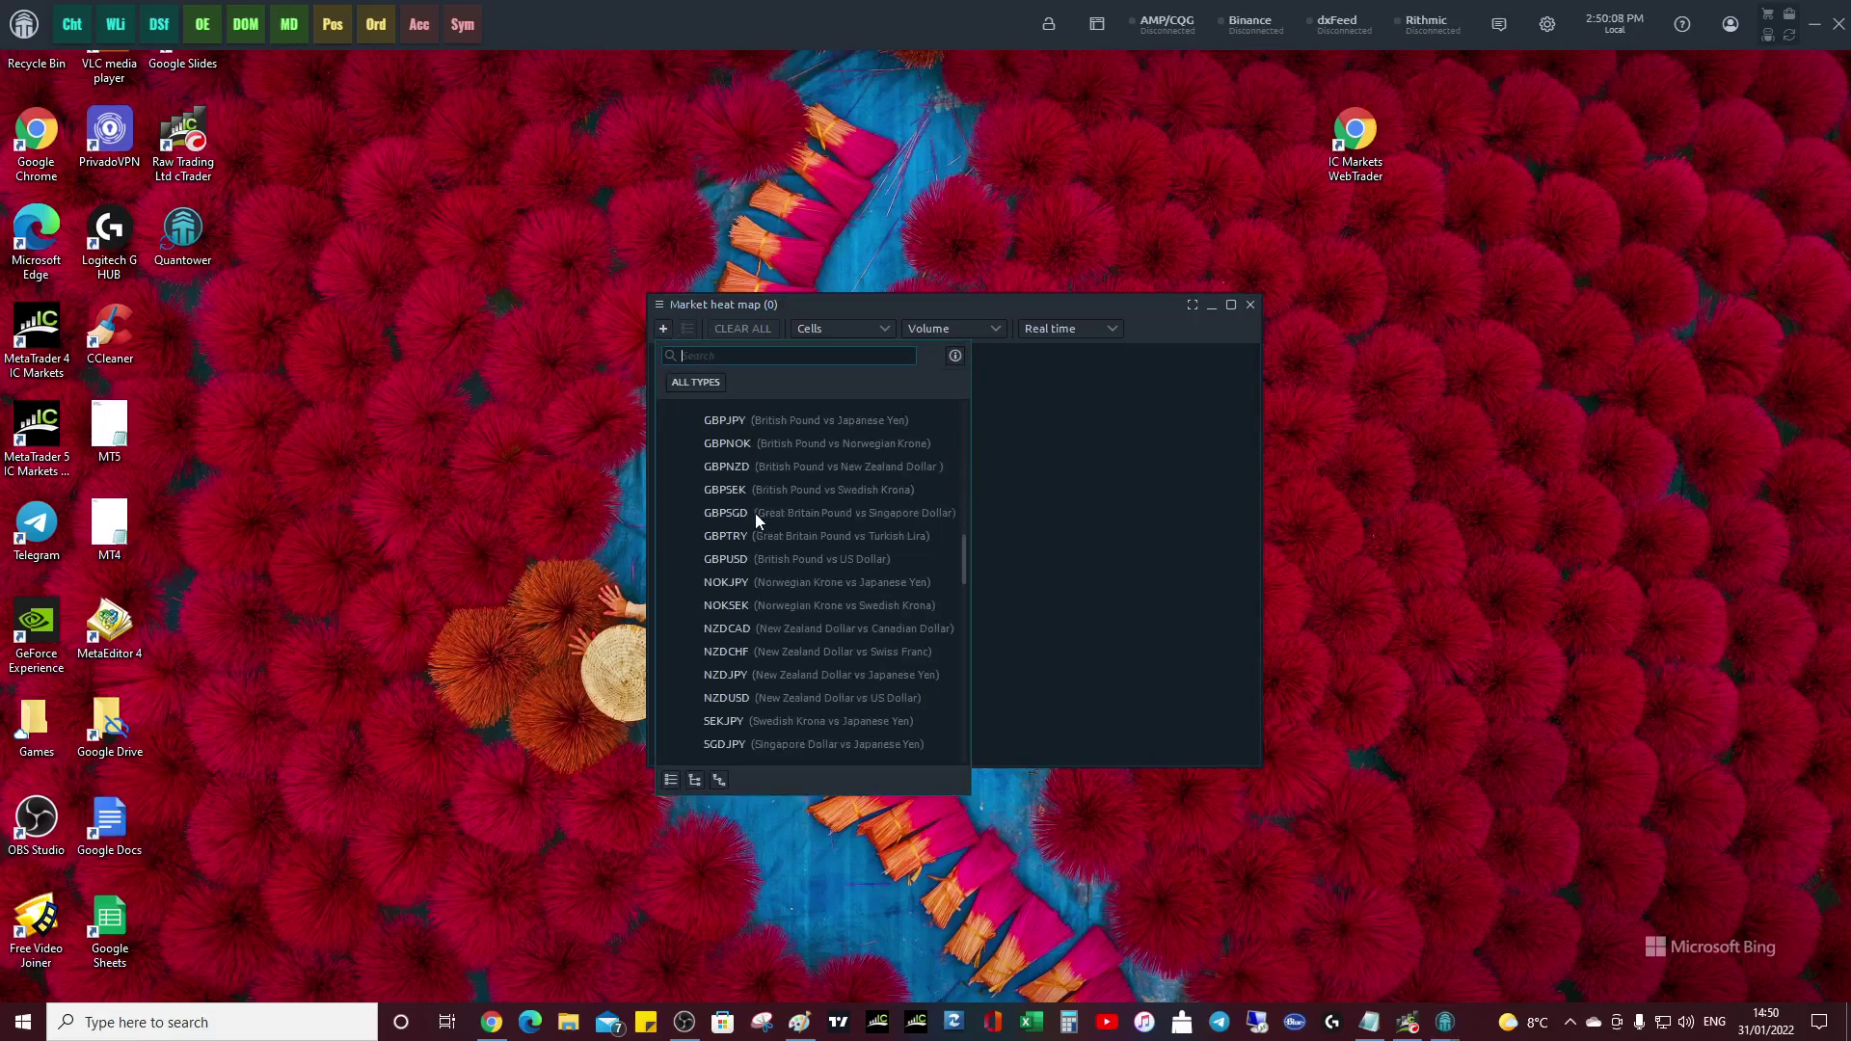
scroll(754, 515, "down", 5)
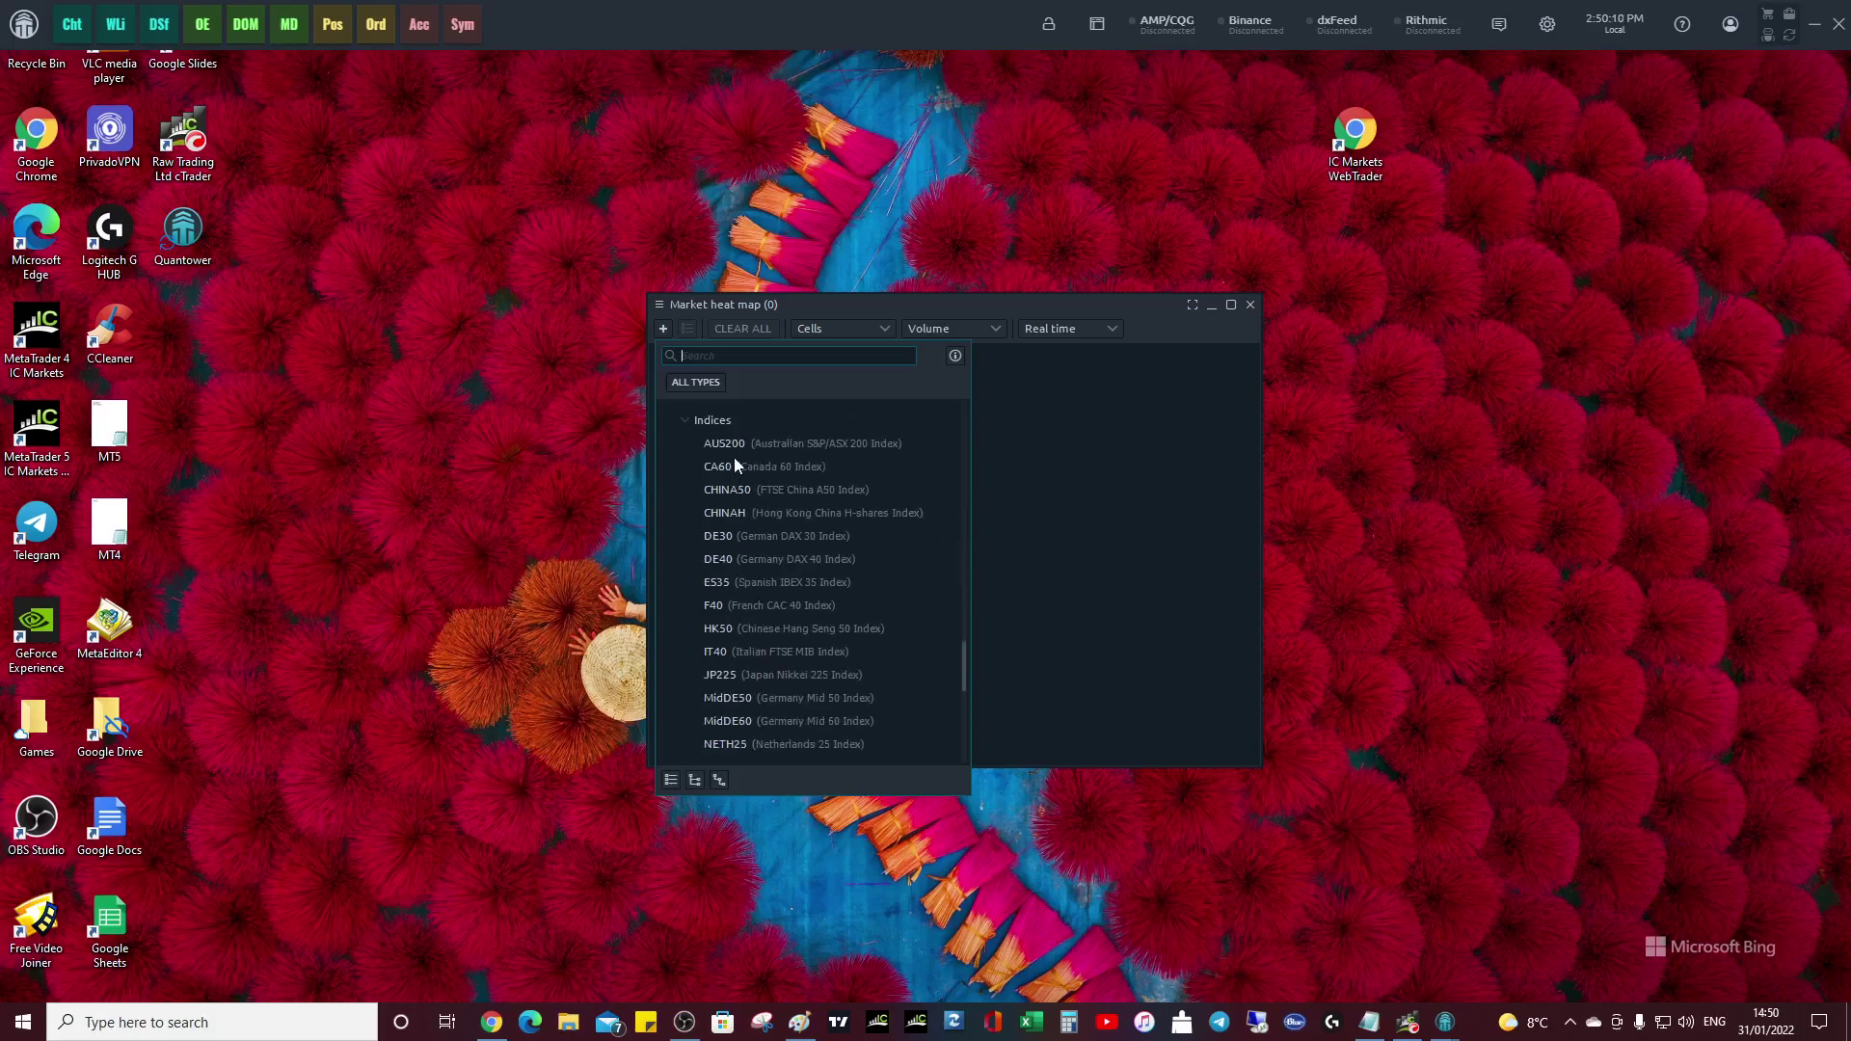
left_click(725, 441)
scroll(793, 610, "down", 5)
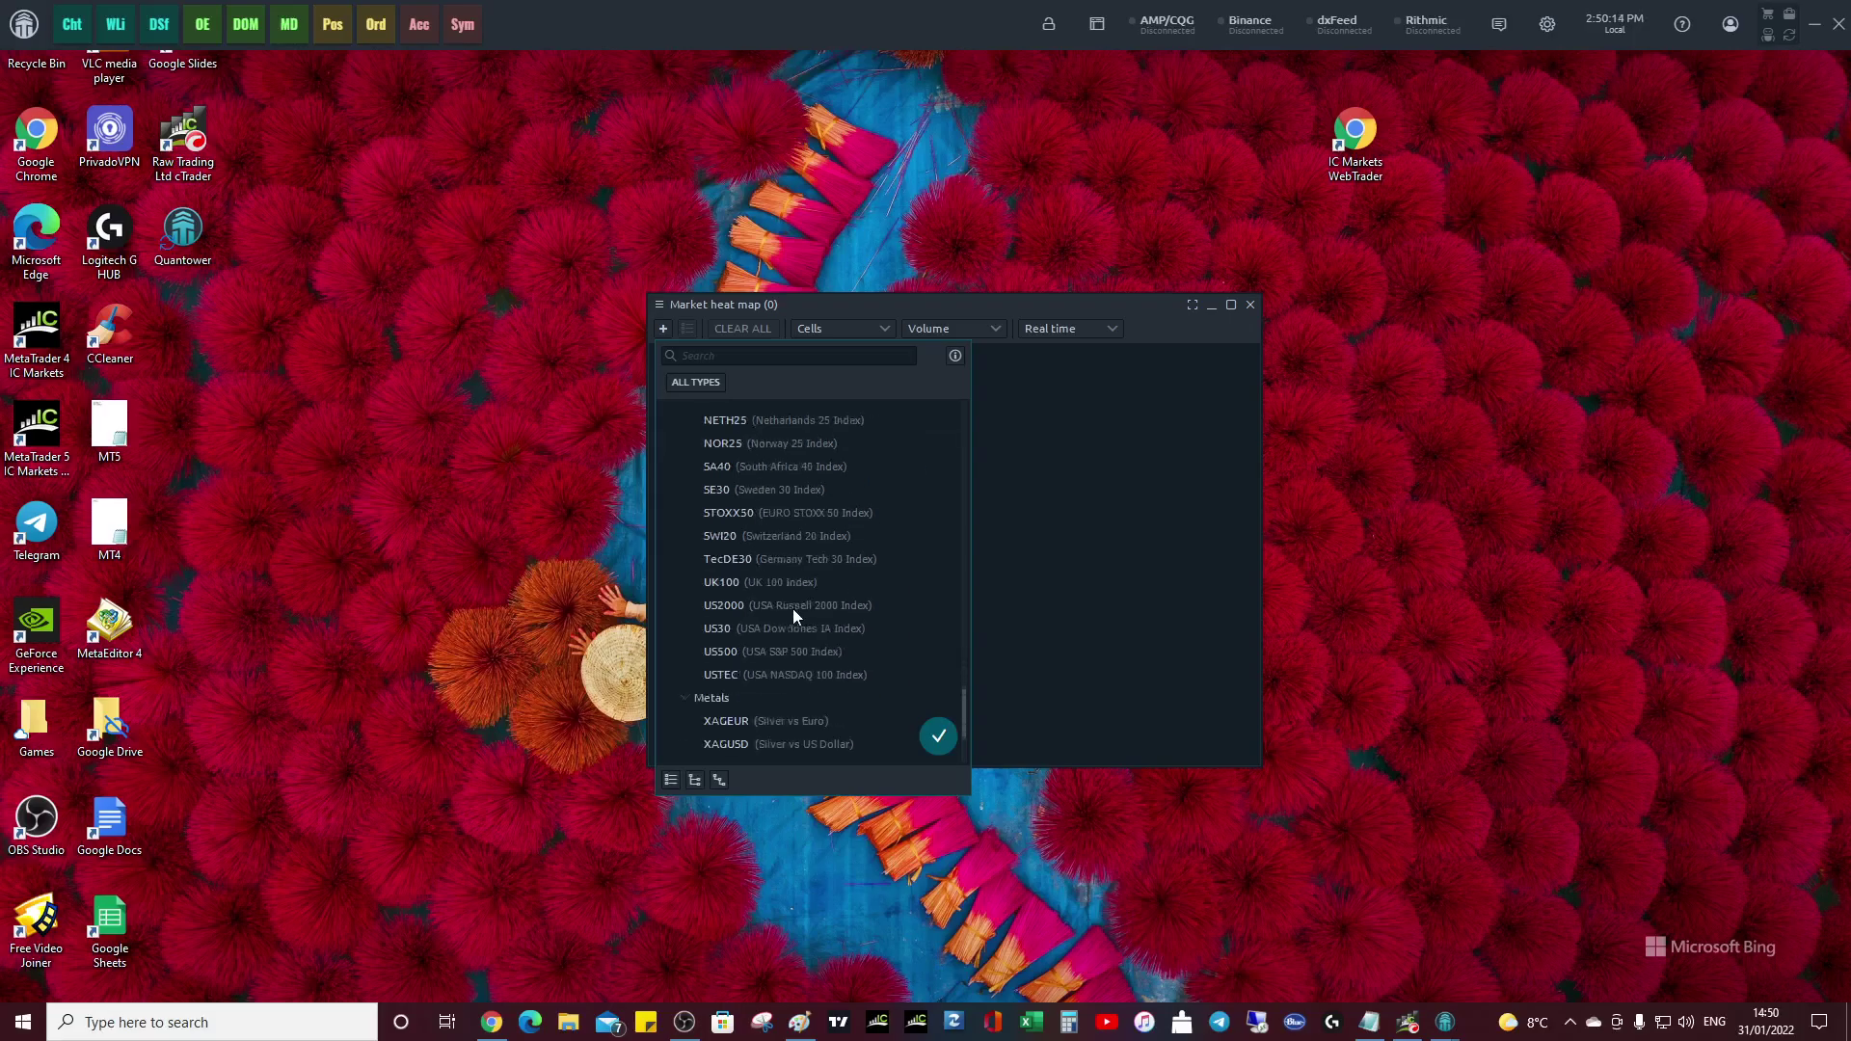
left_click(744, 628, "shift")
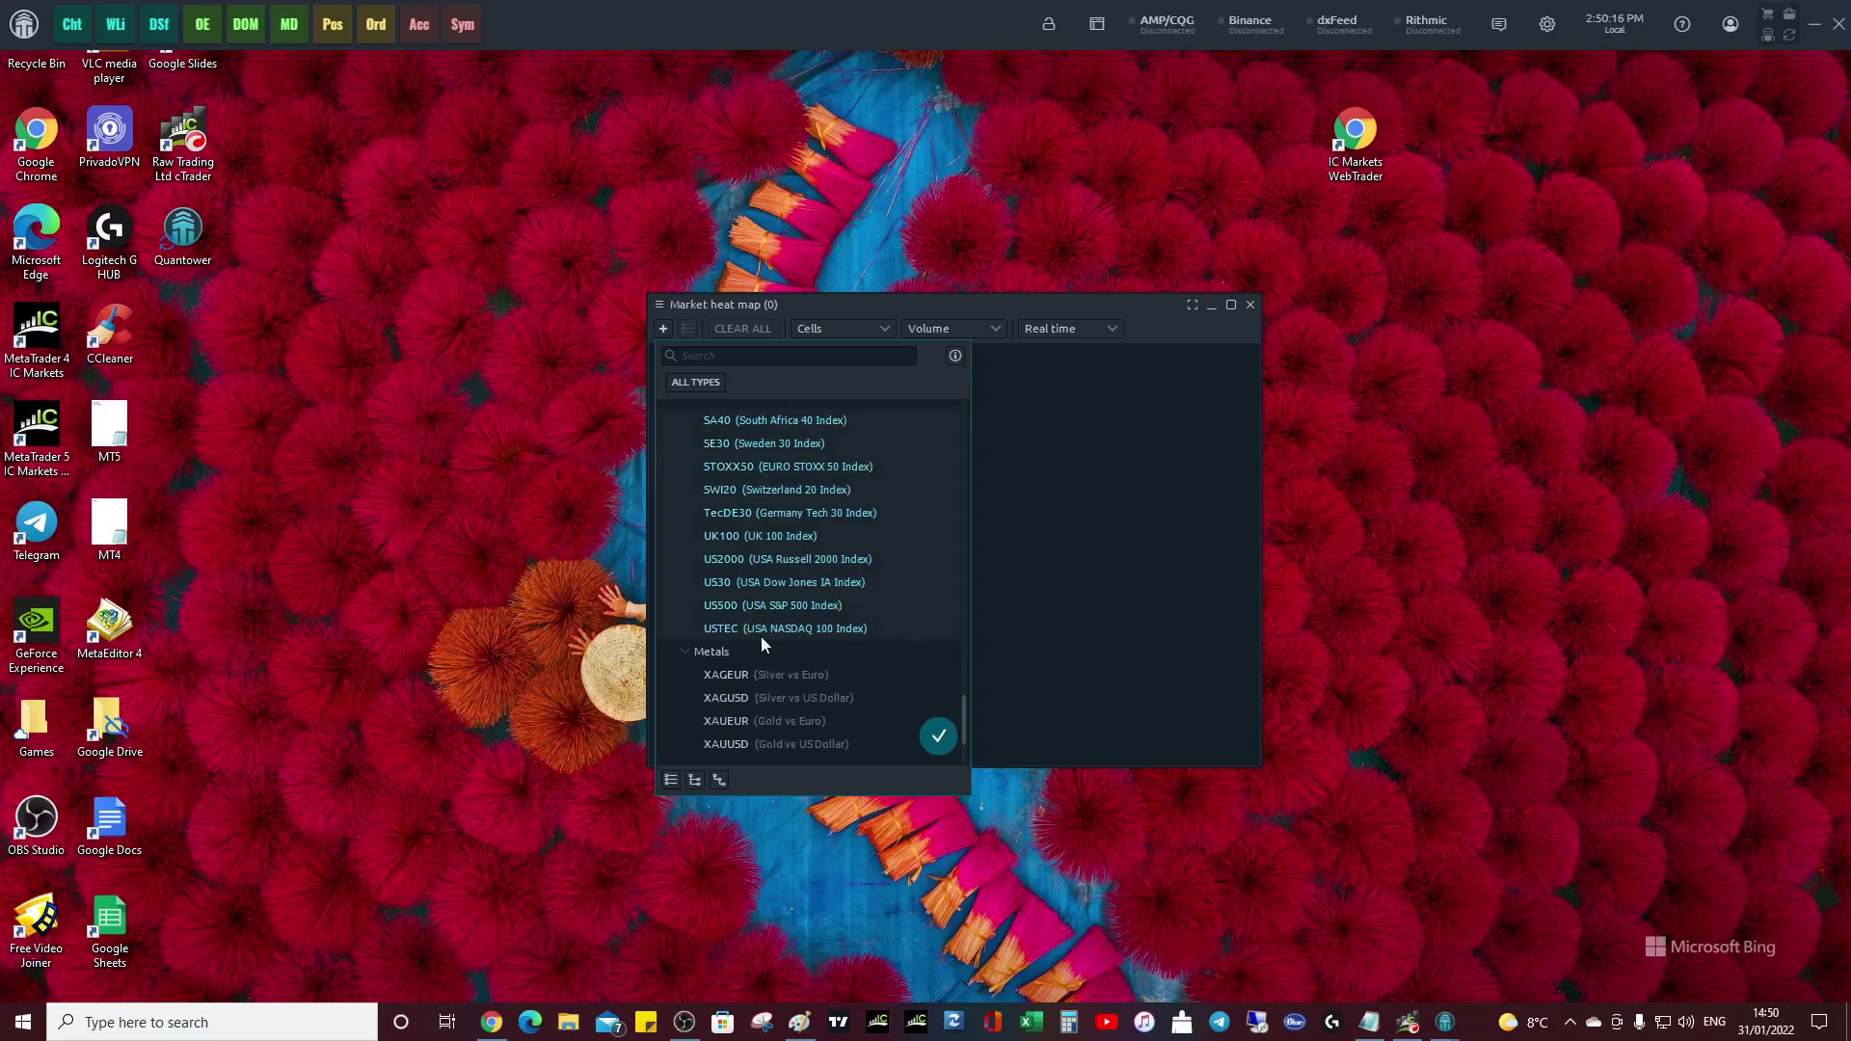
left_click(937, 739)
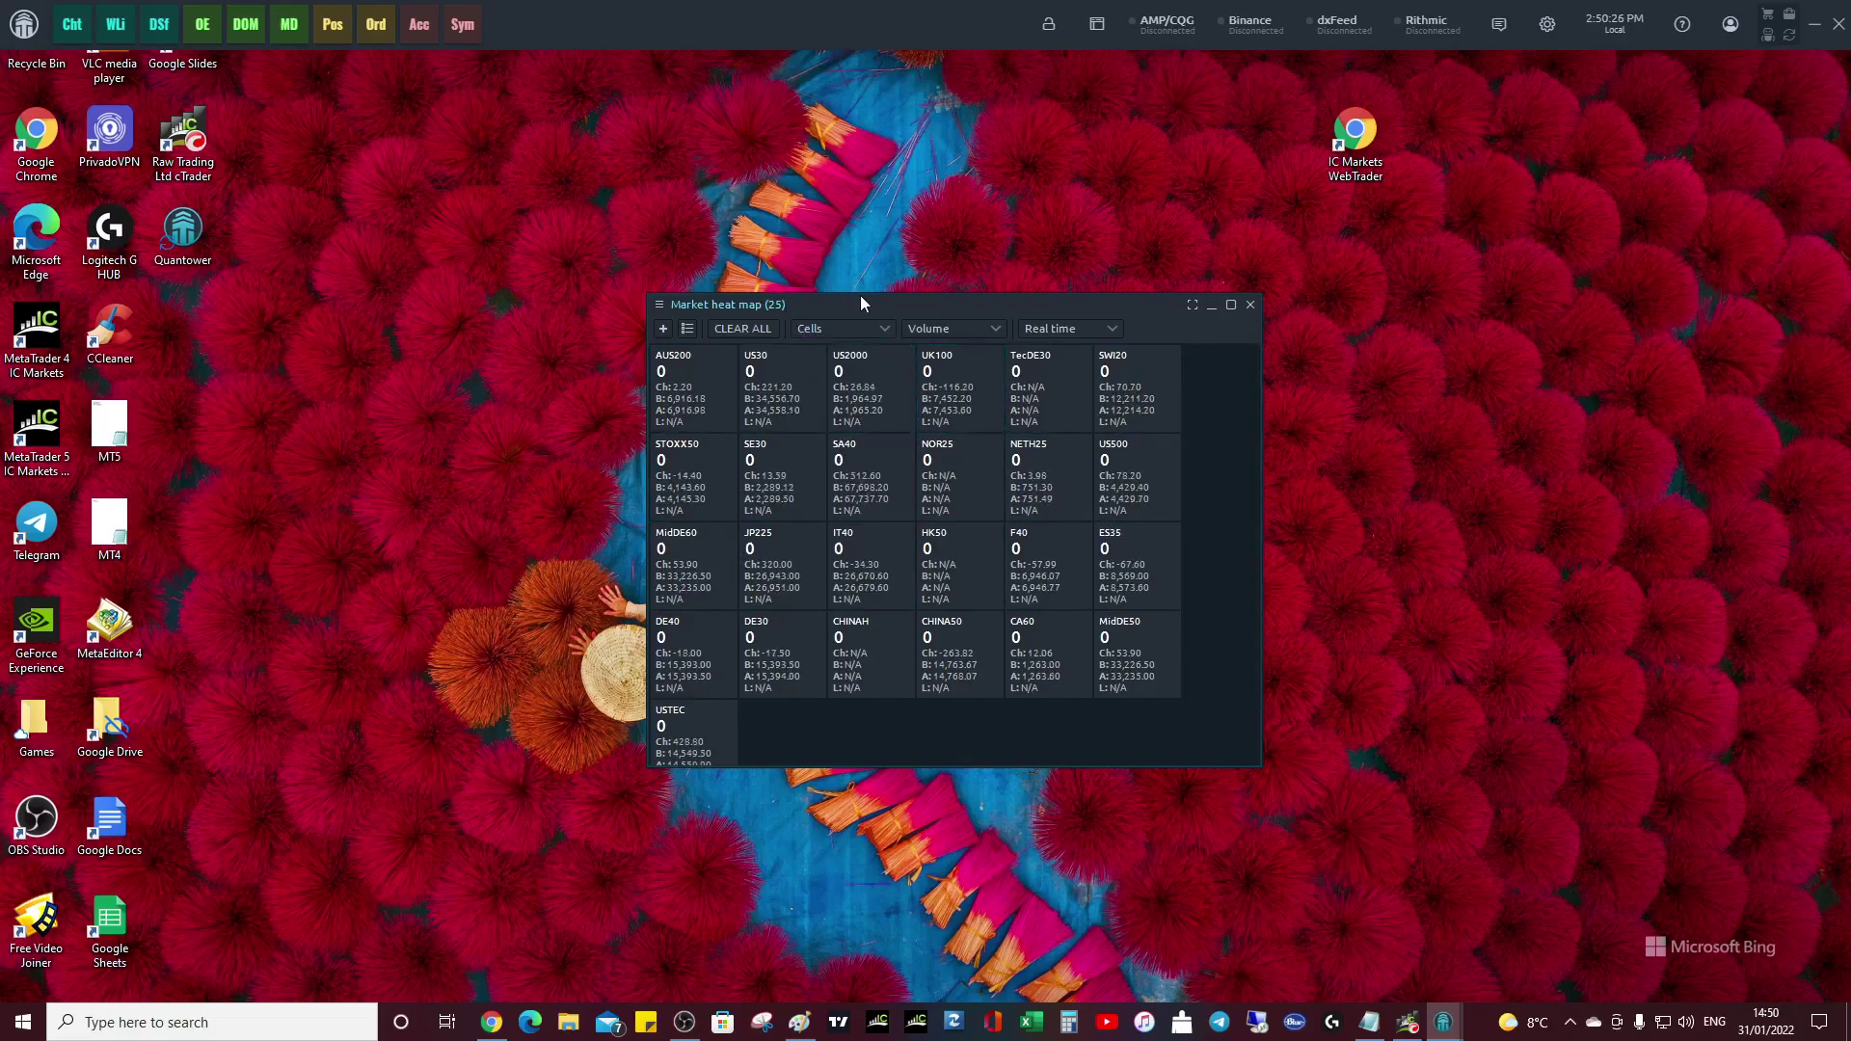
- Set the heat map to measure Change, % and display cells as a Treemap
left_click(999, 329)
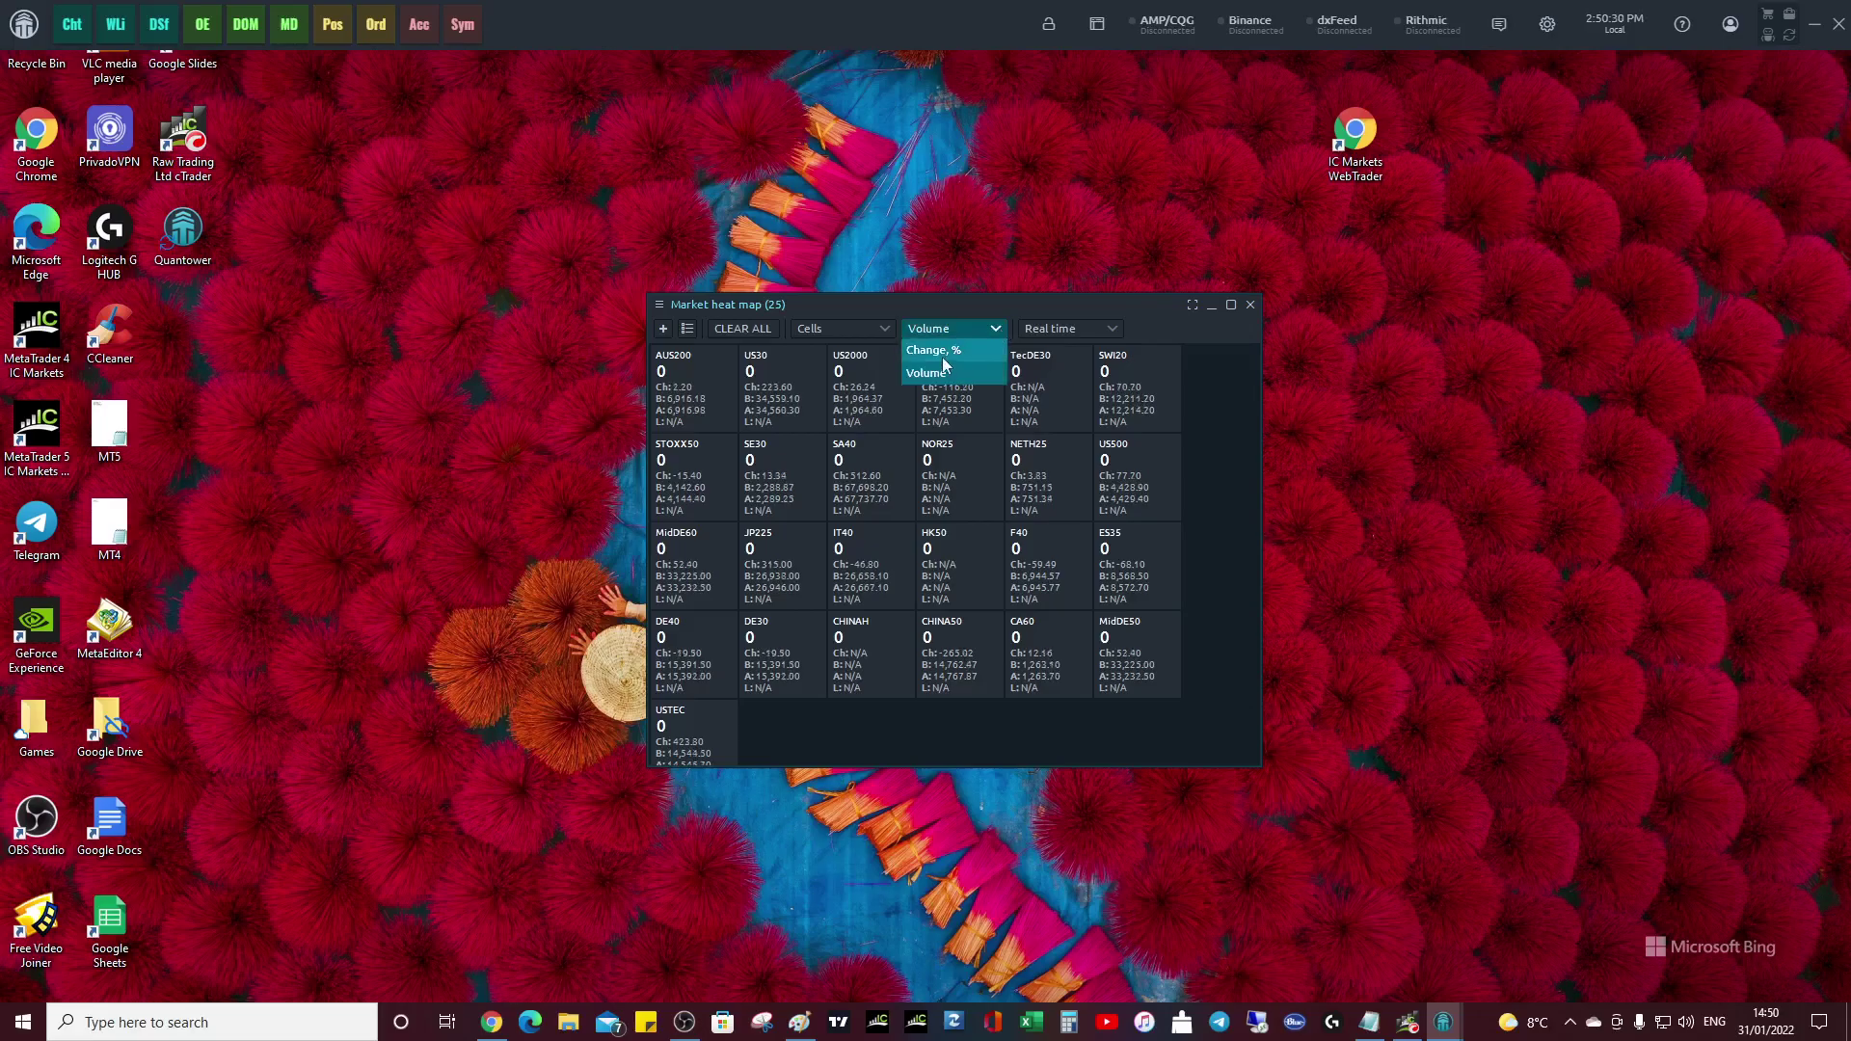
left_click(952, 361)
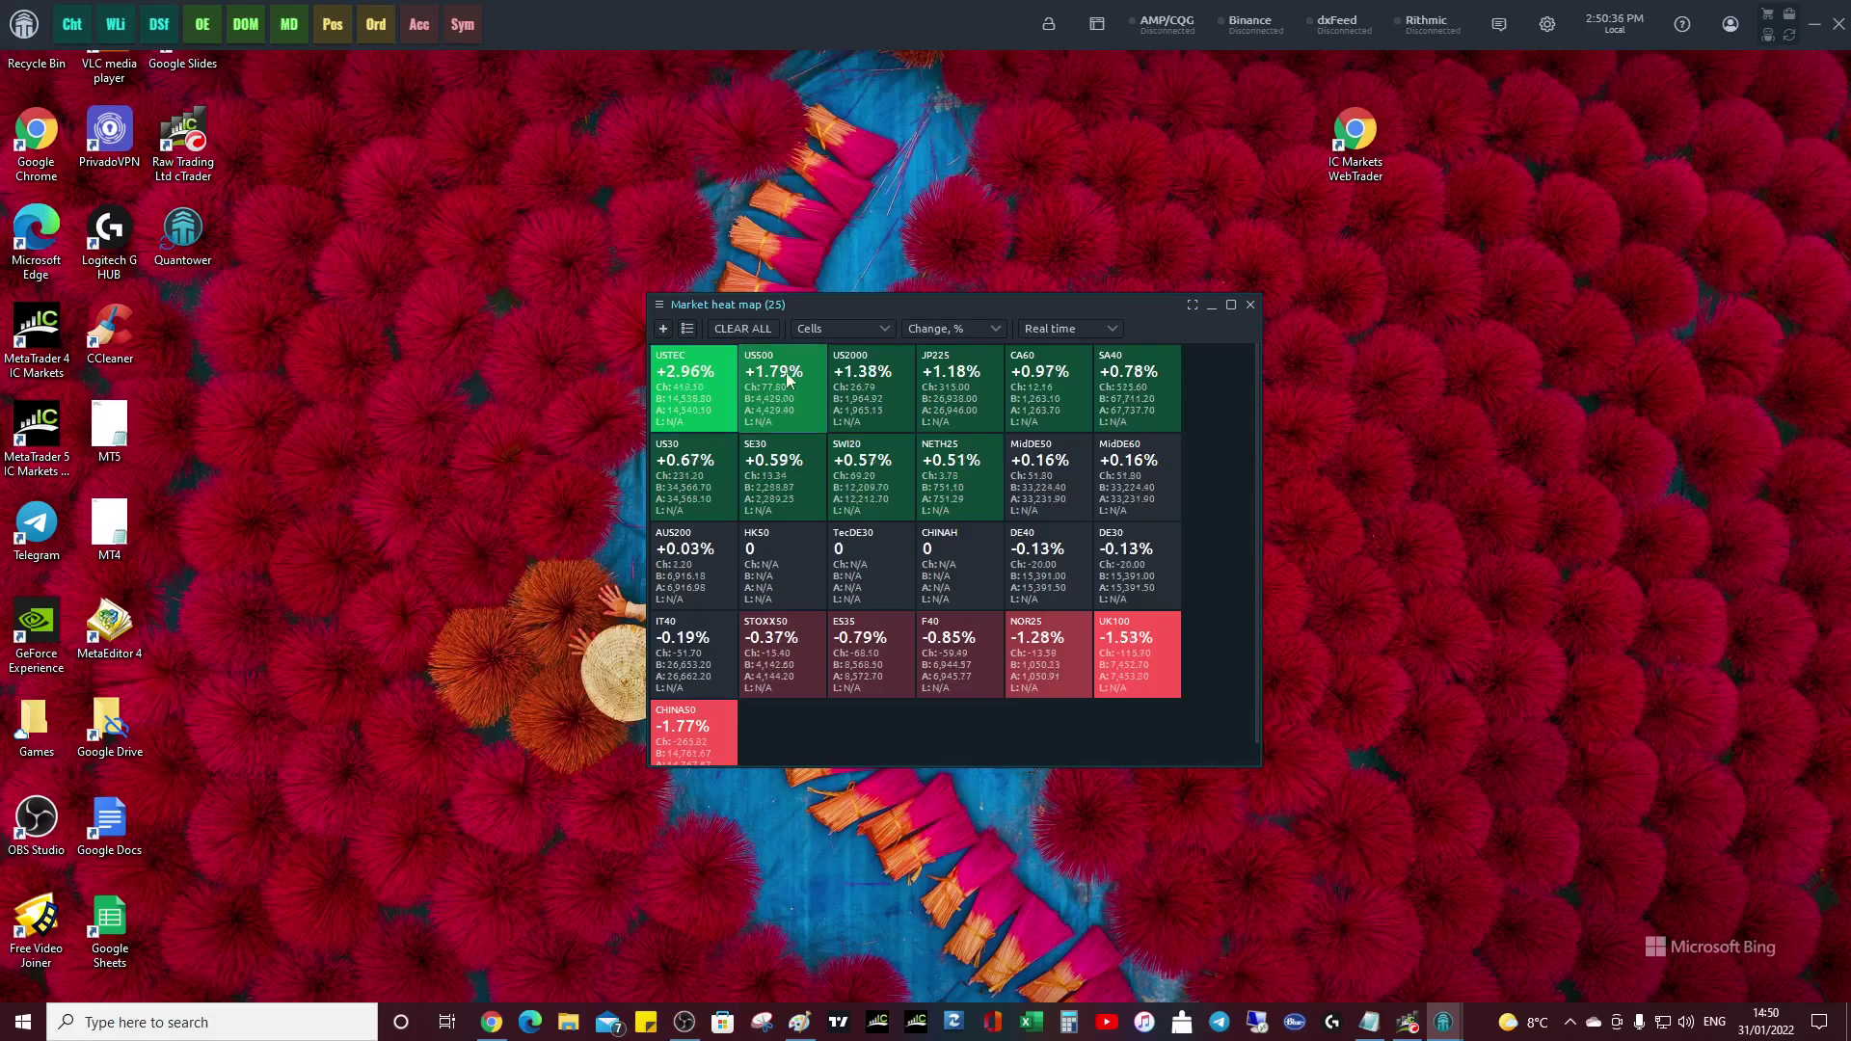
left_click(1113, 331)
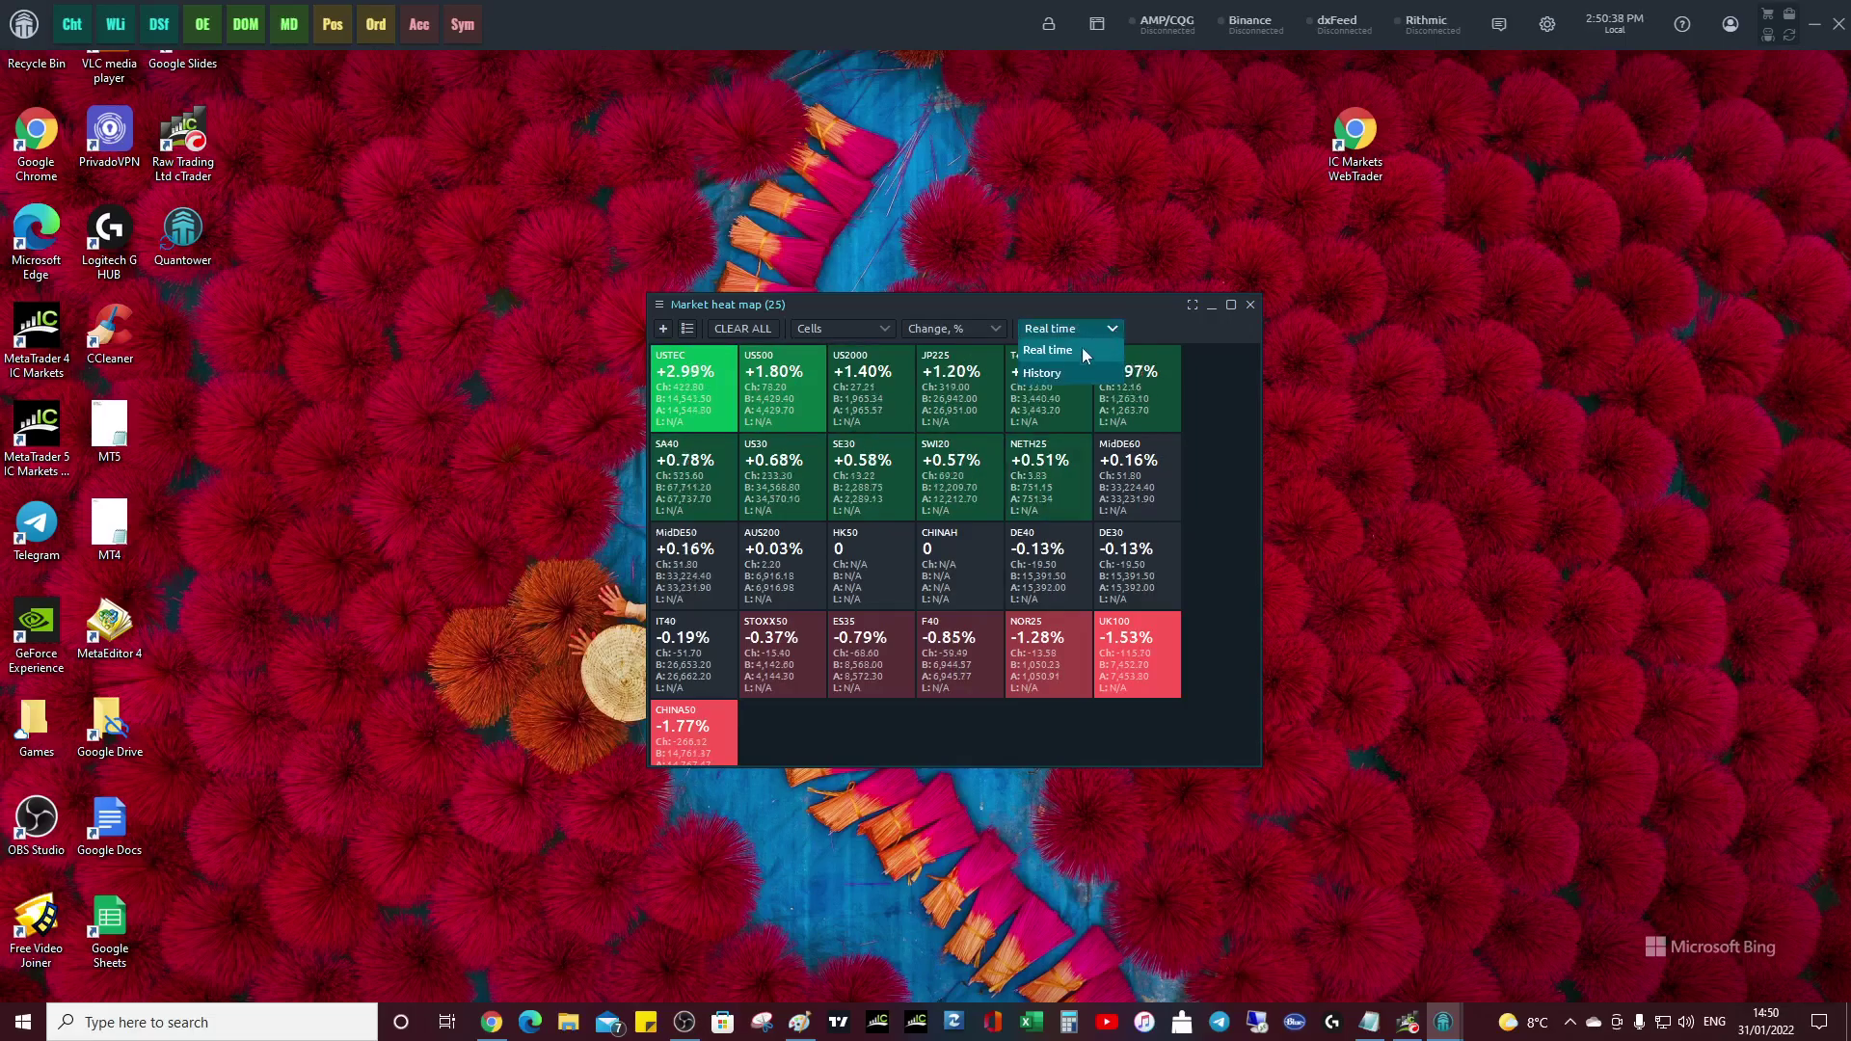
left_click(991, 329)
left_click(886, 329)
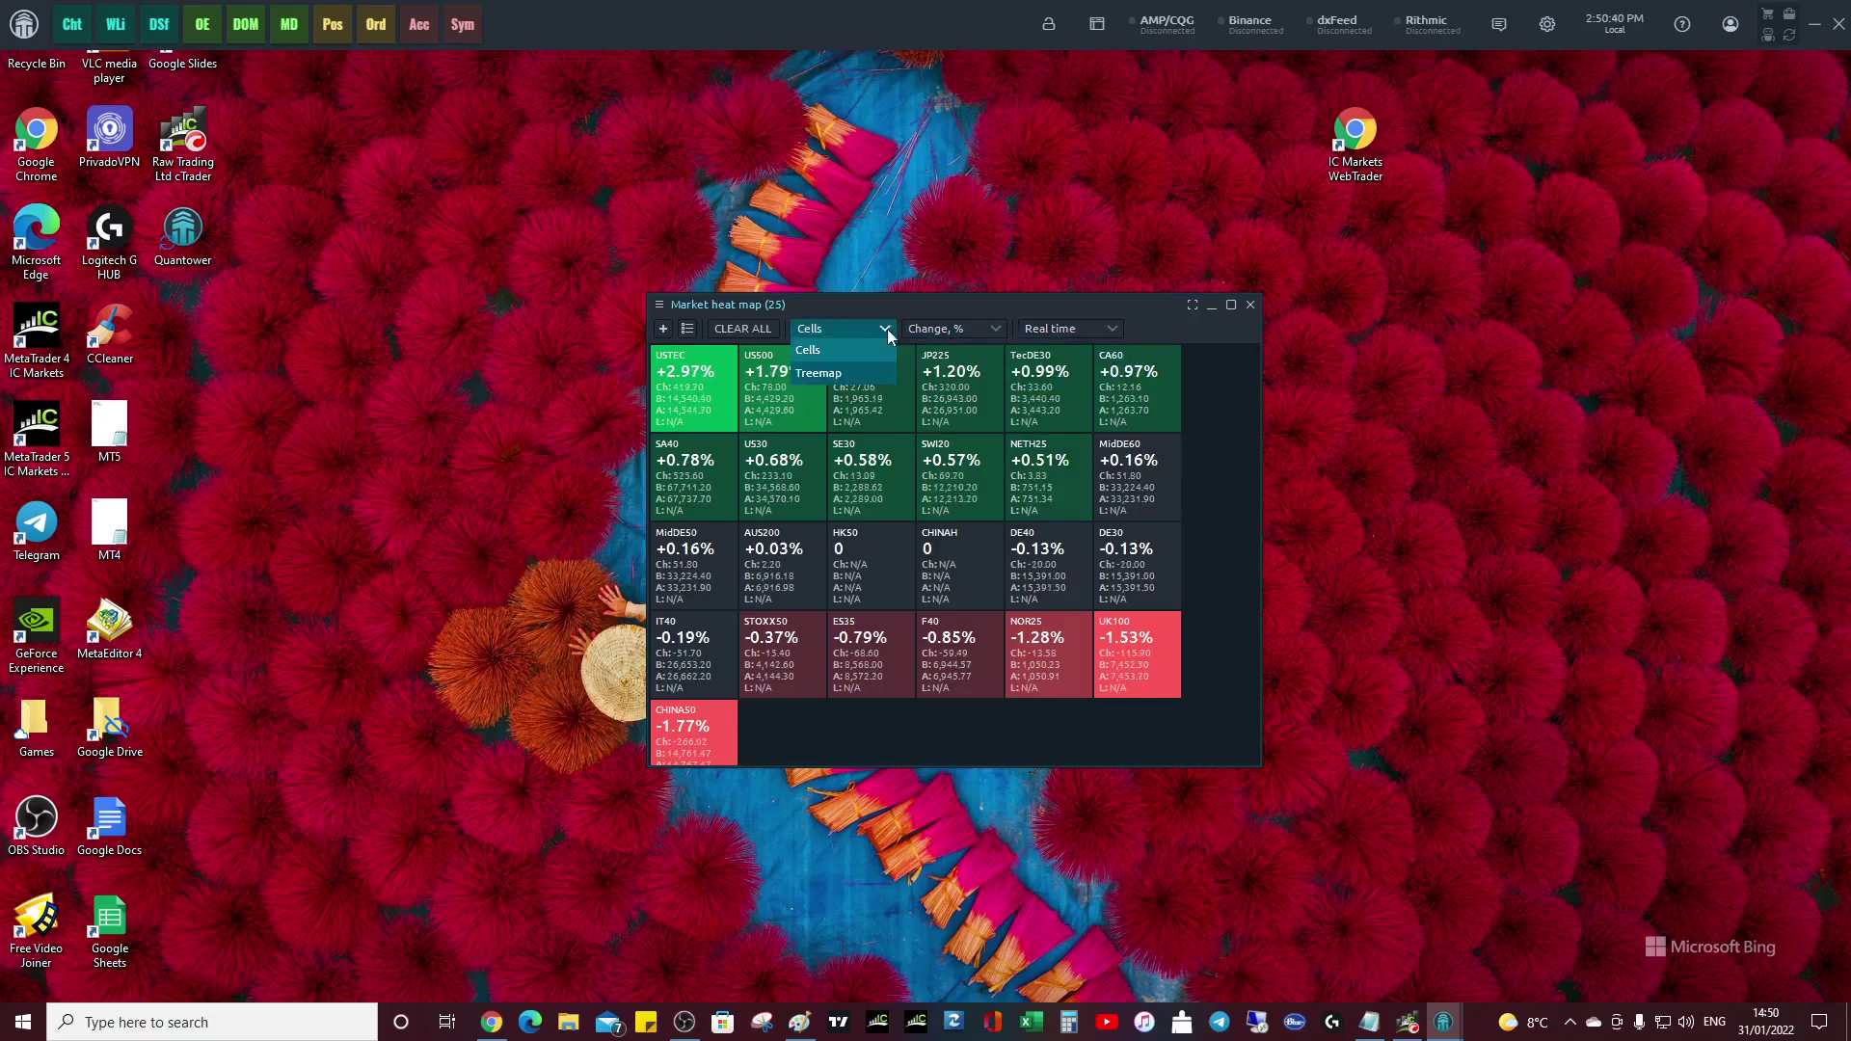
left_click(835, 372)
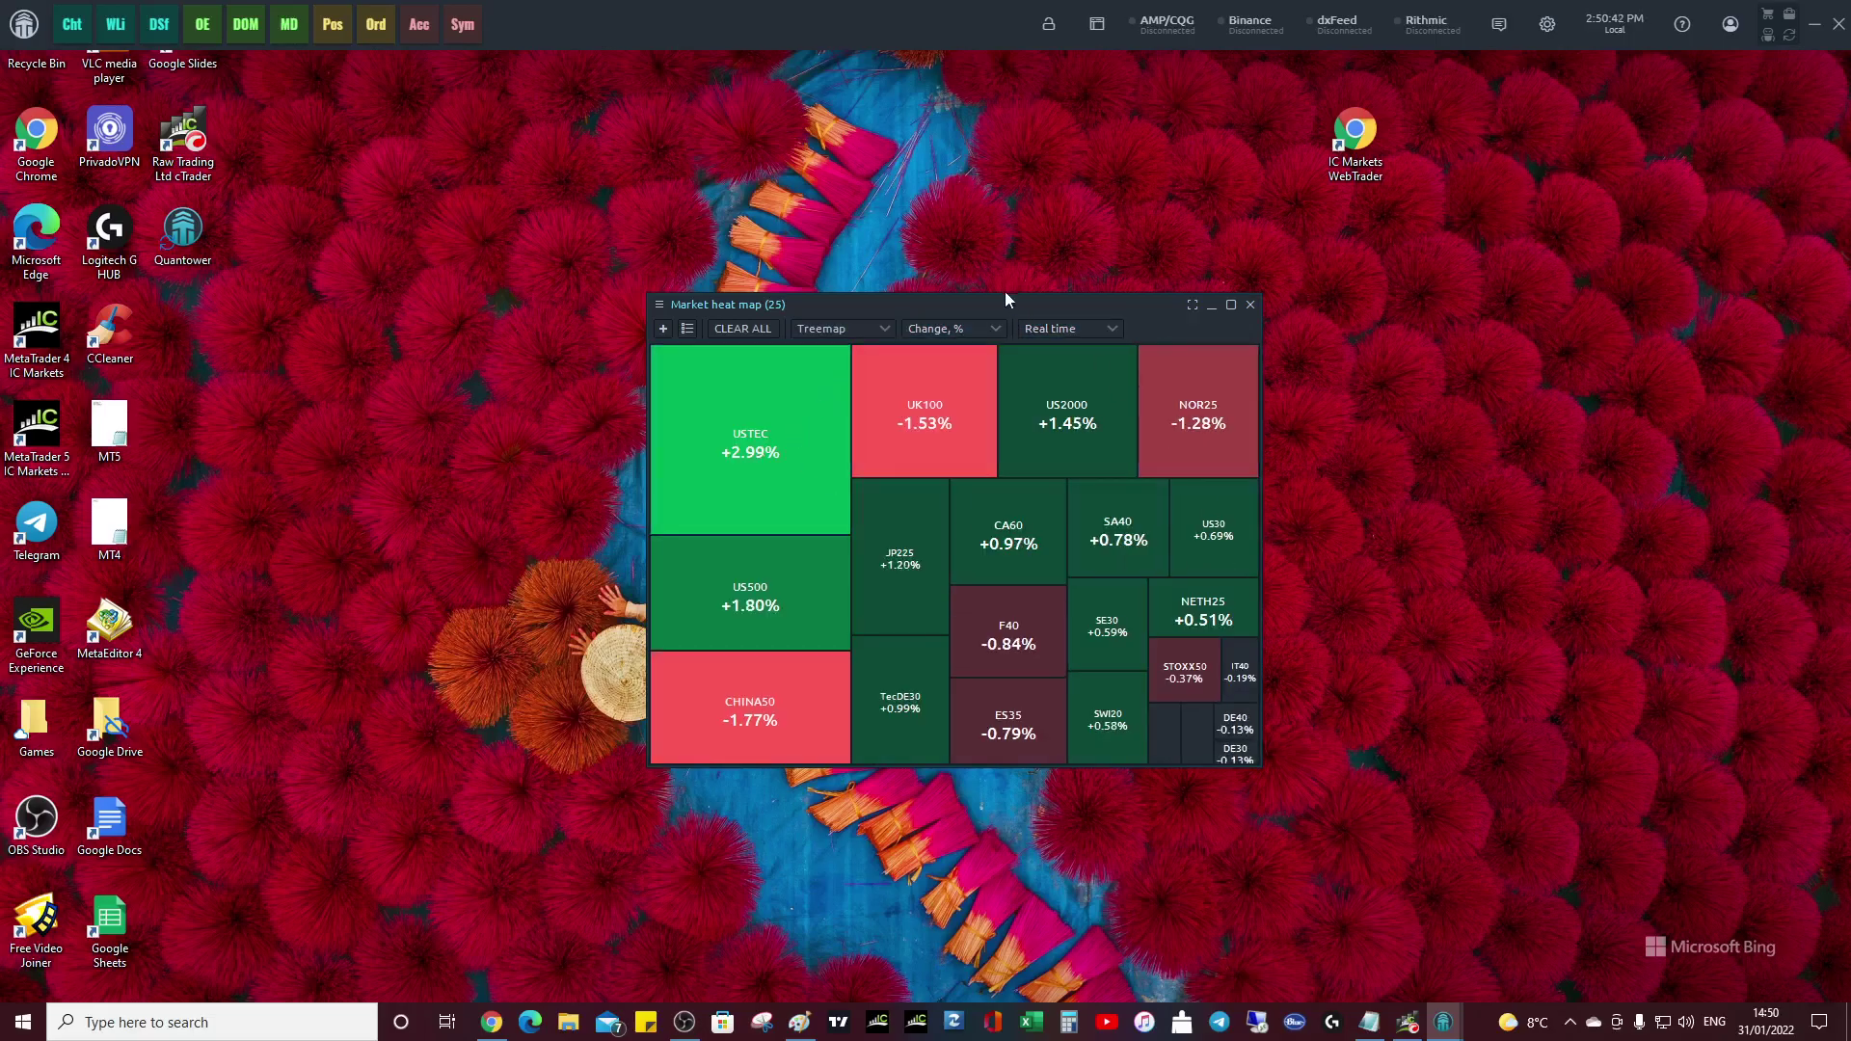
- Move the heat map to the upper-left corner and enlarge it
left_click_drag(995, 306, 645, 66)
left_click_drag(488, 65, 413, 60)
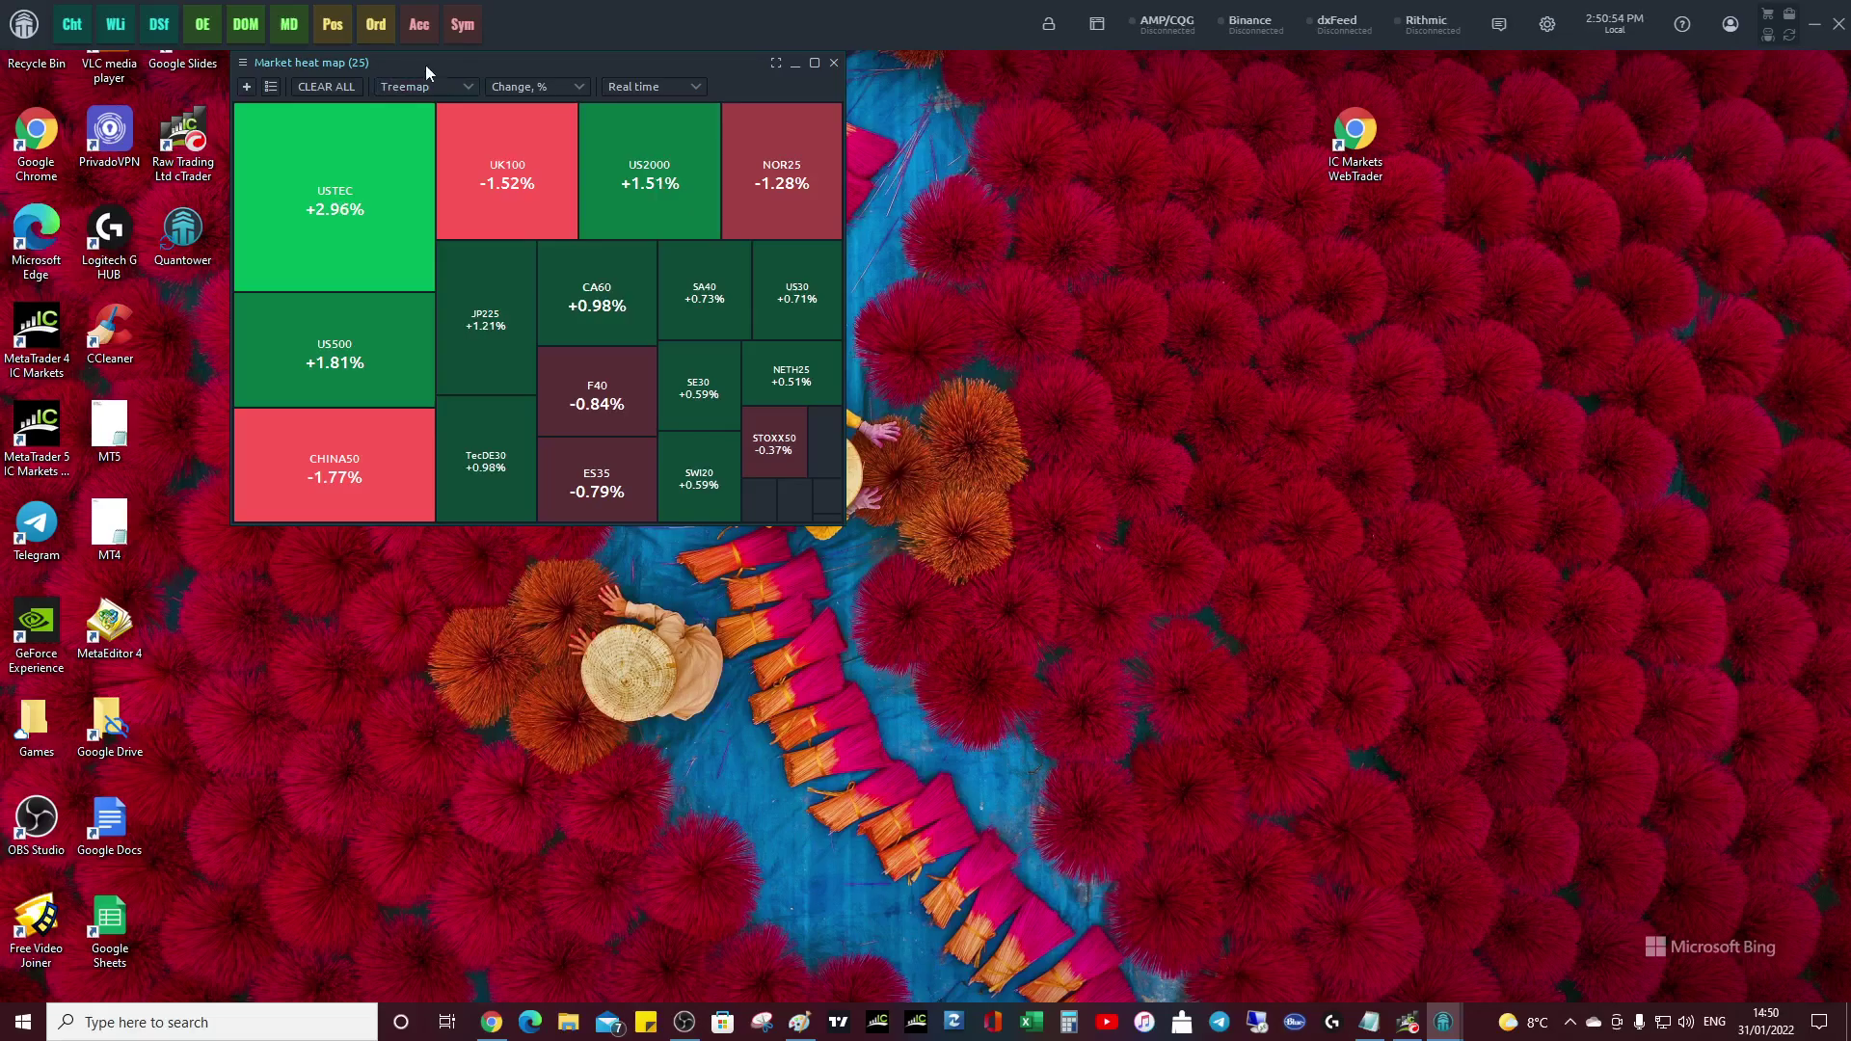
left_click_drag(426, 65, 275, 65)
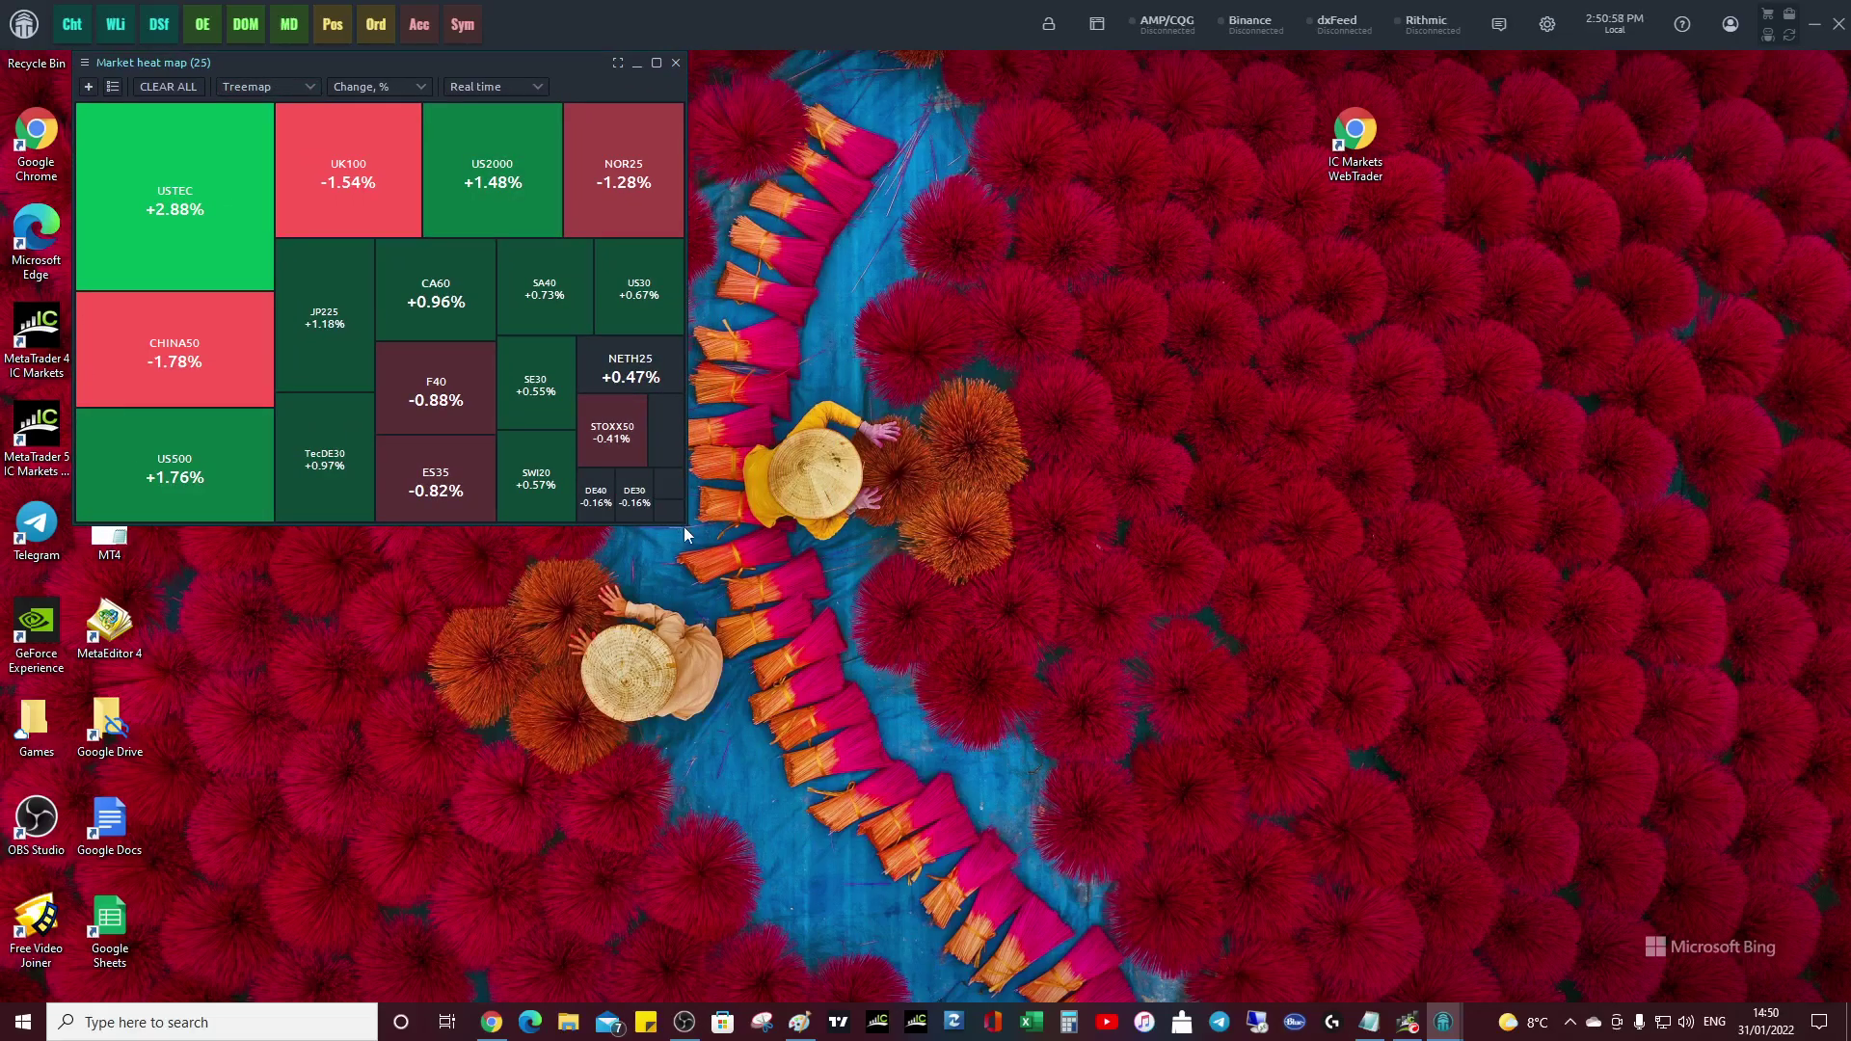
left_click_drag(686, 525, 1078, 848)
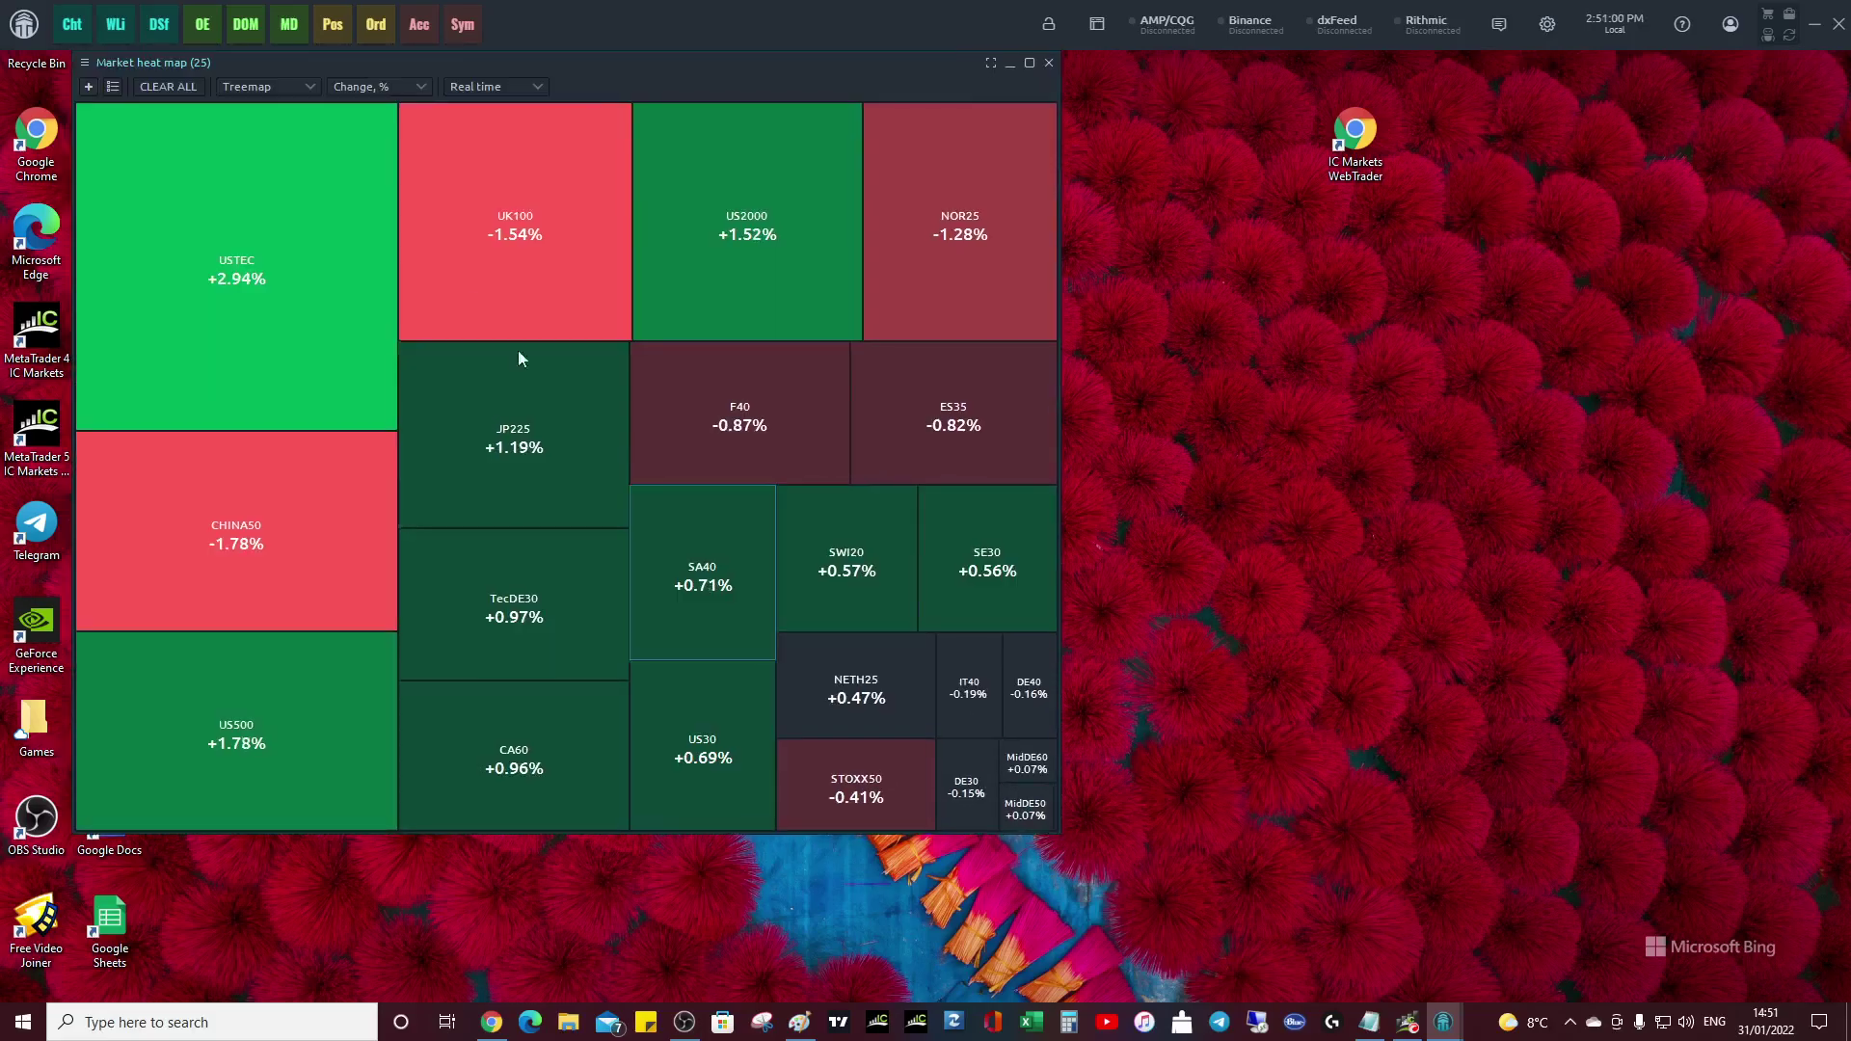
- Open a TPO Chart, switch its symbol to XAUUSD, and move it lower right
left_click(27, 27)
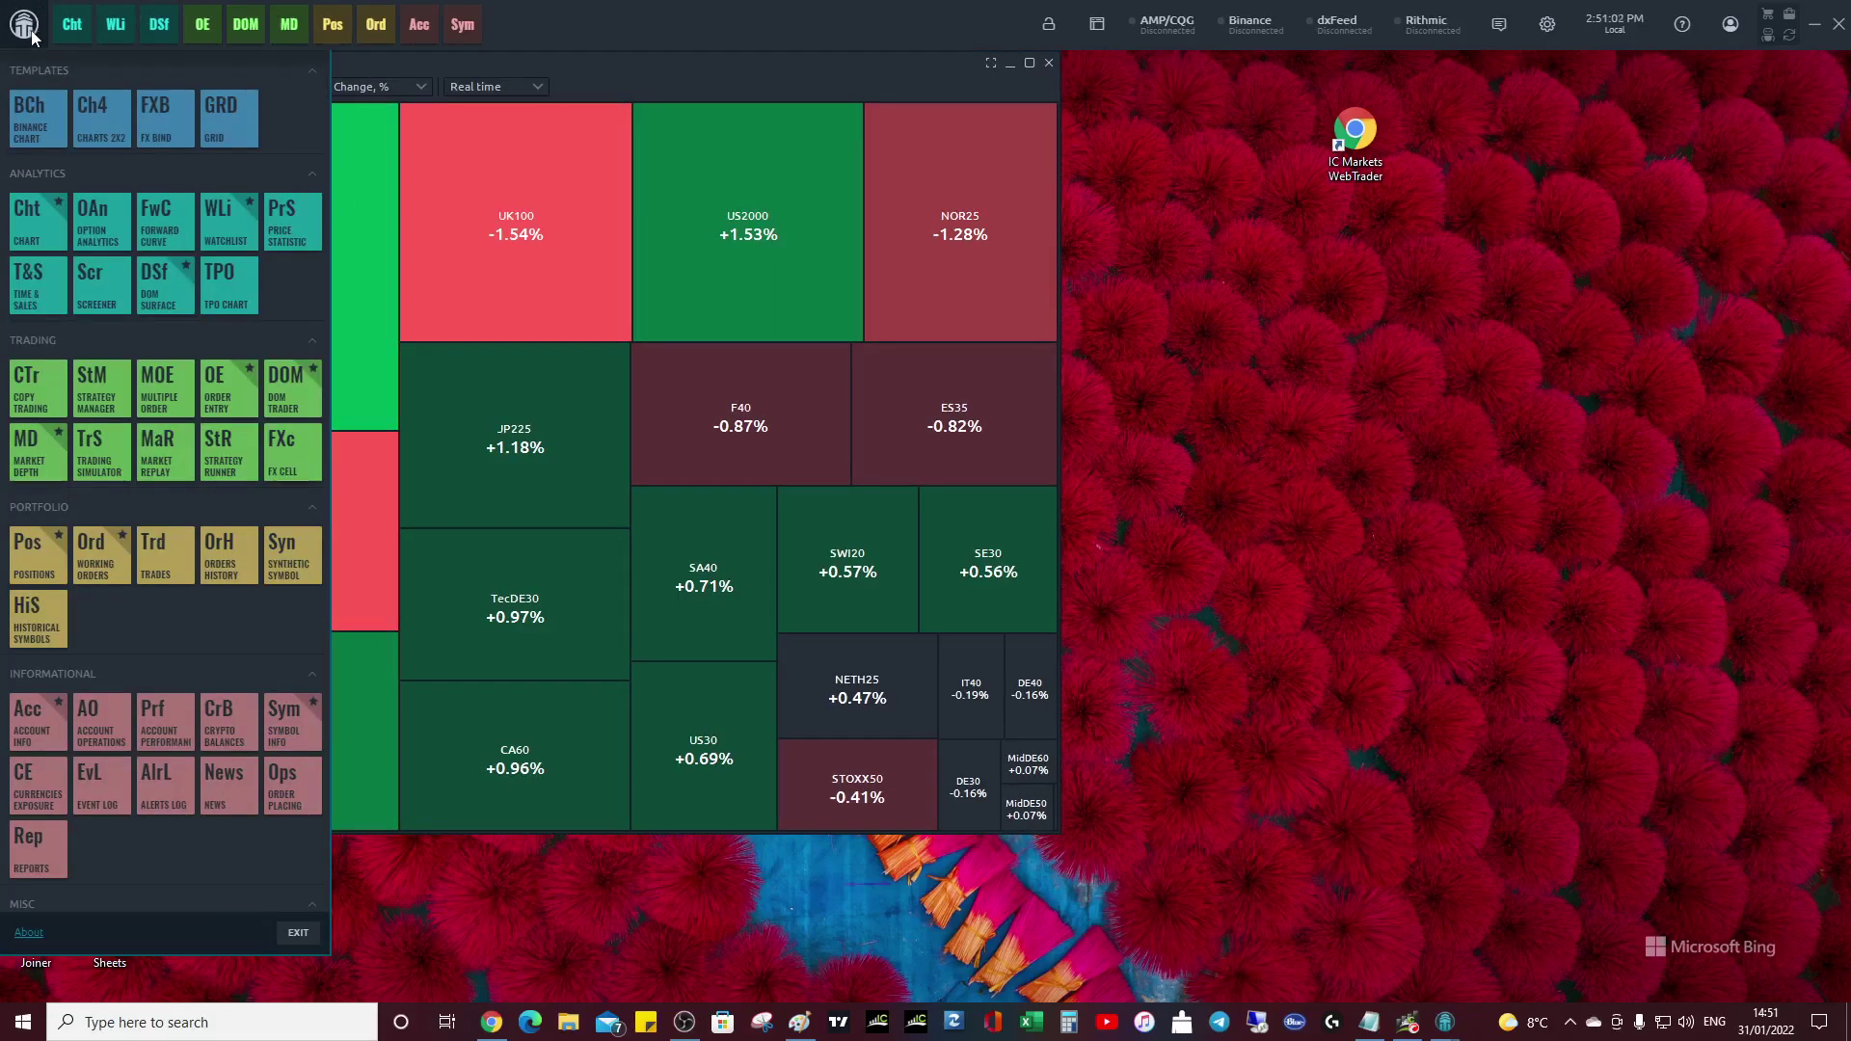
left_click(229, 288)
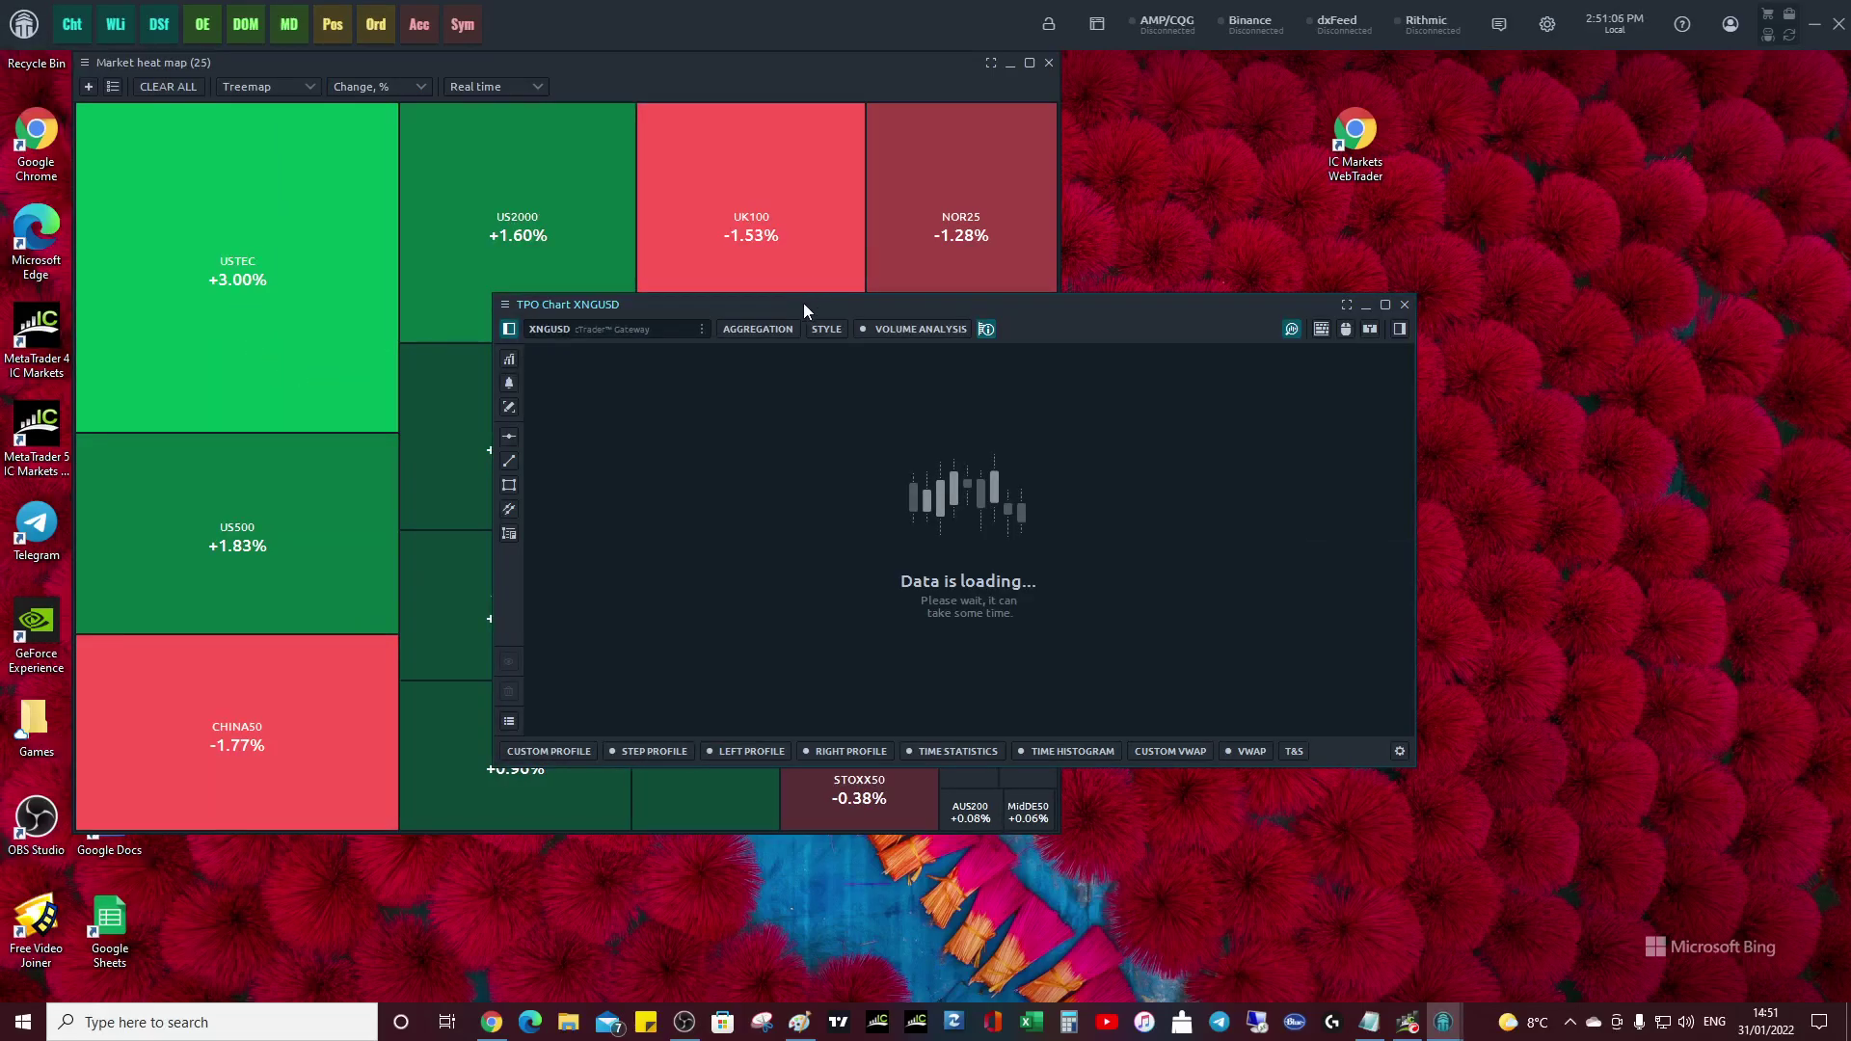
left_click(703, 330)
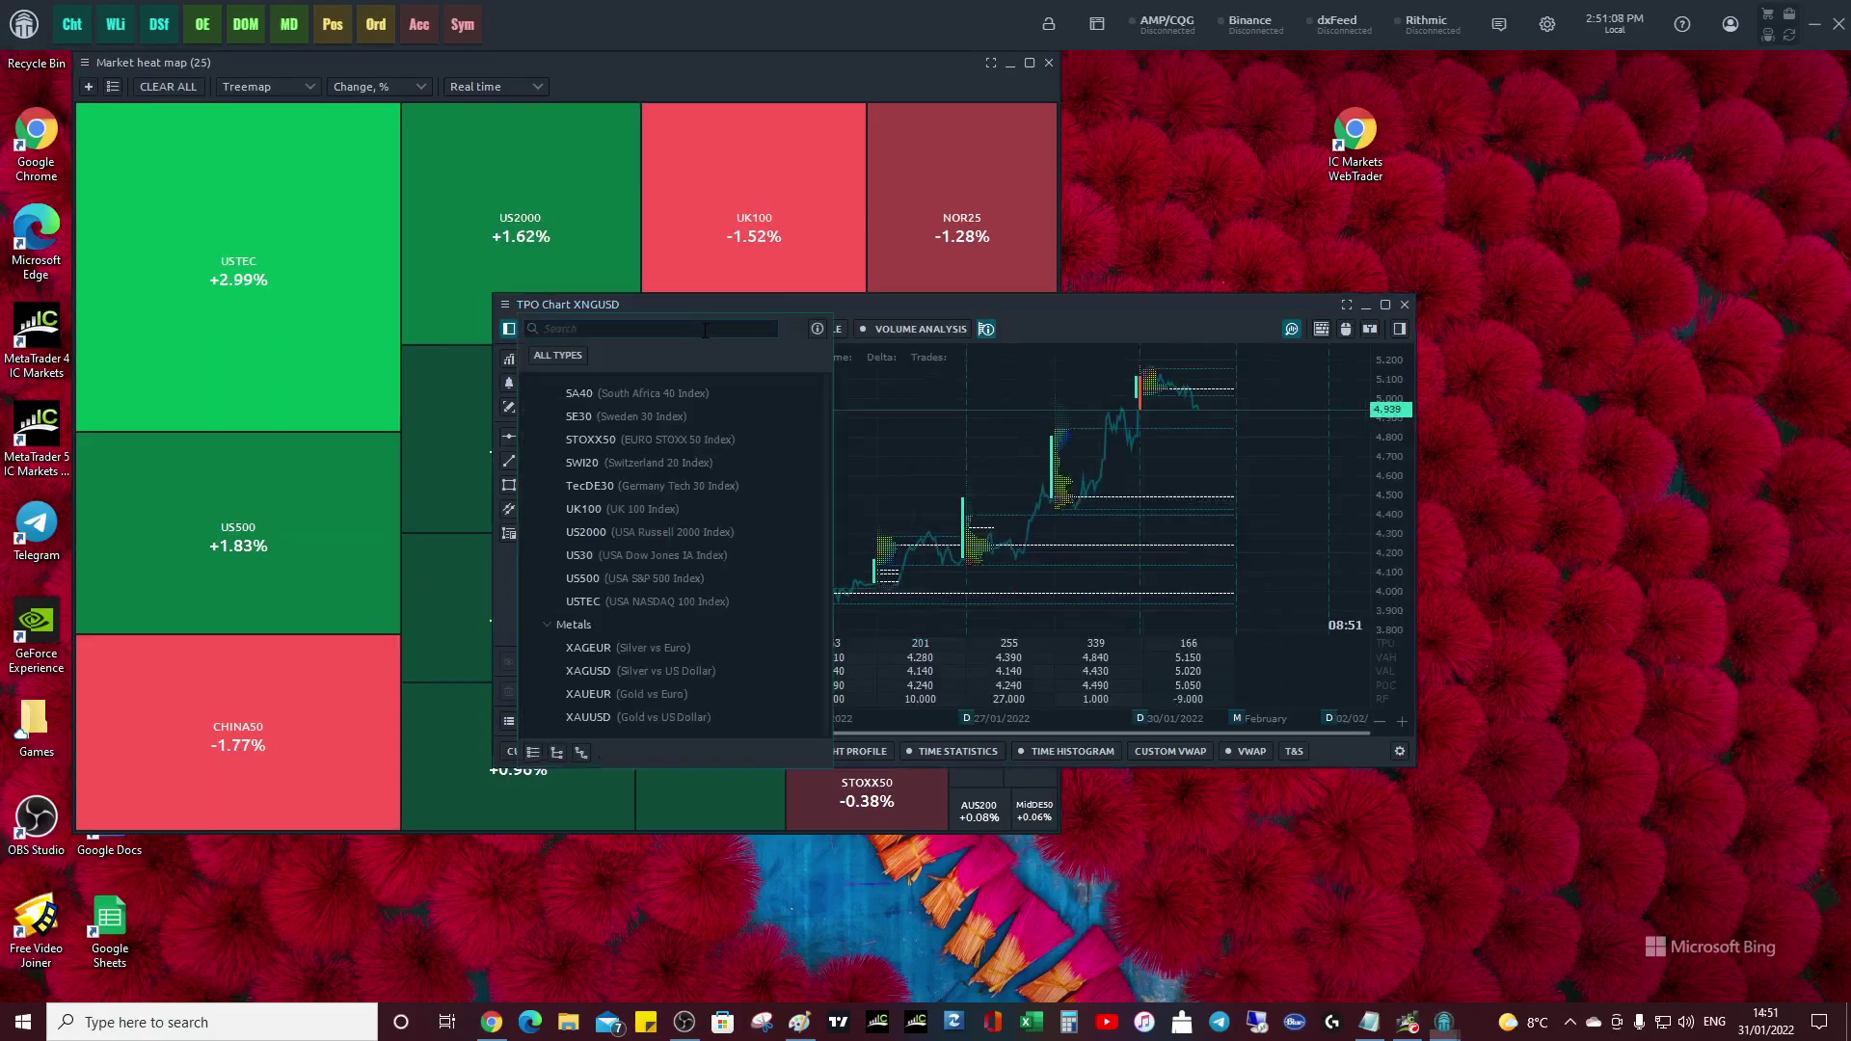
scroll(625, 593, "down", 1)
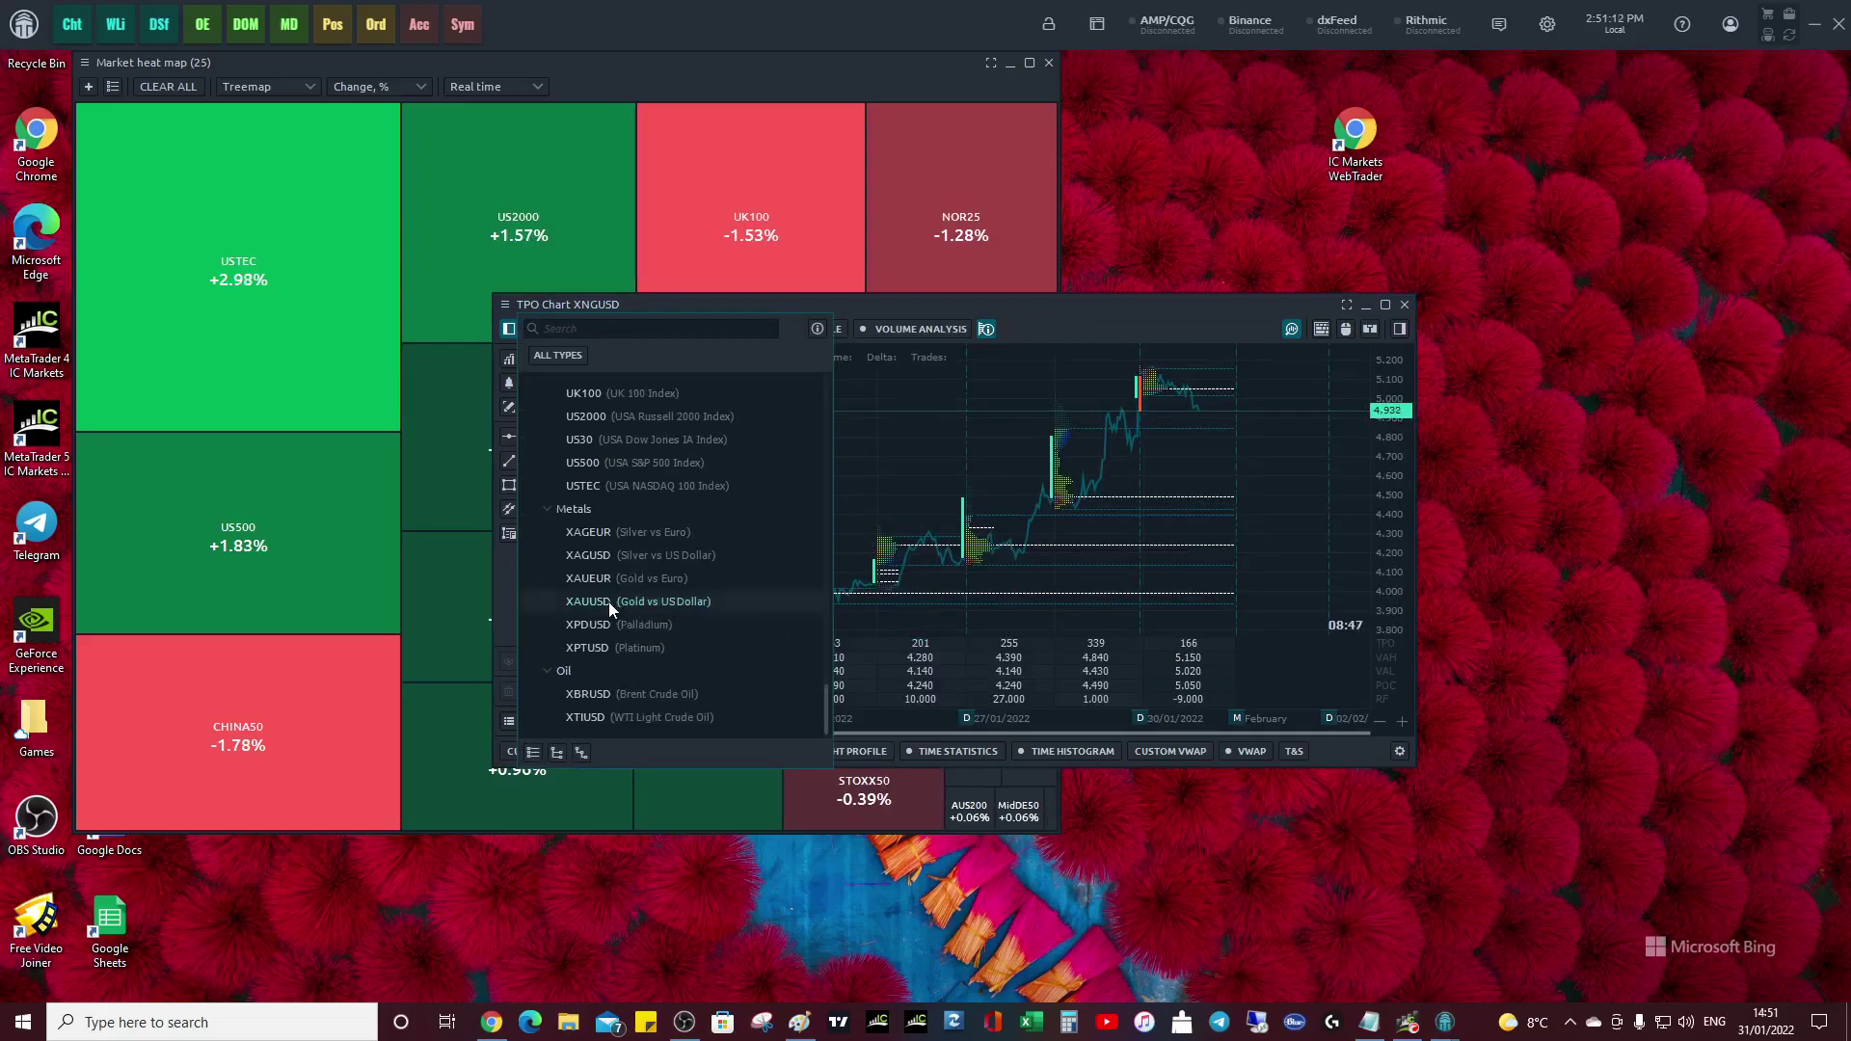
left_click(610, 602)
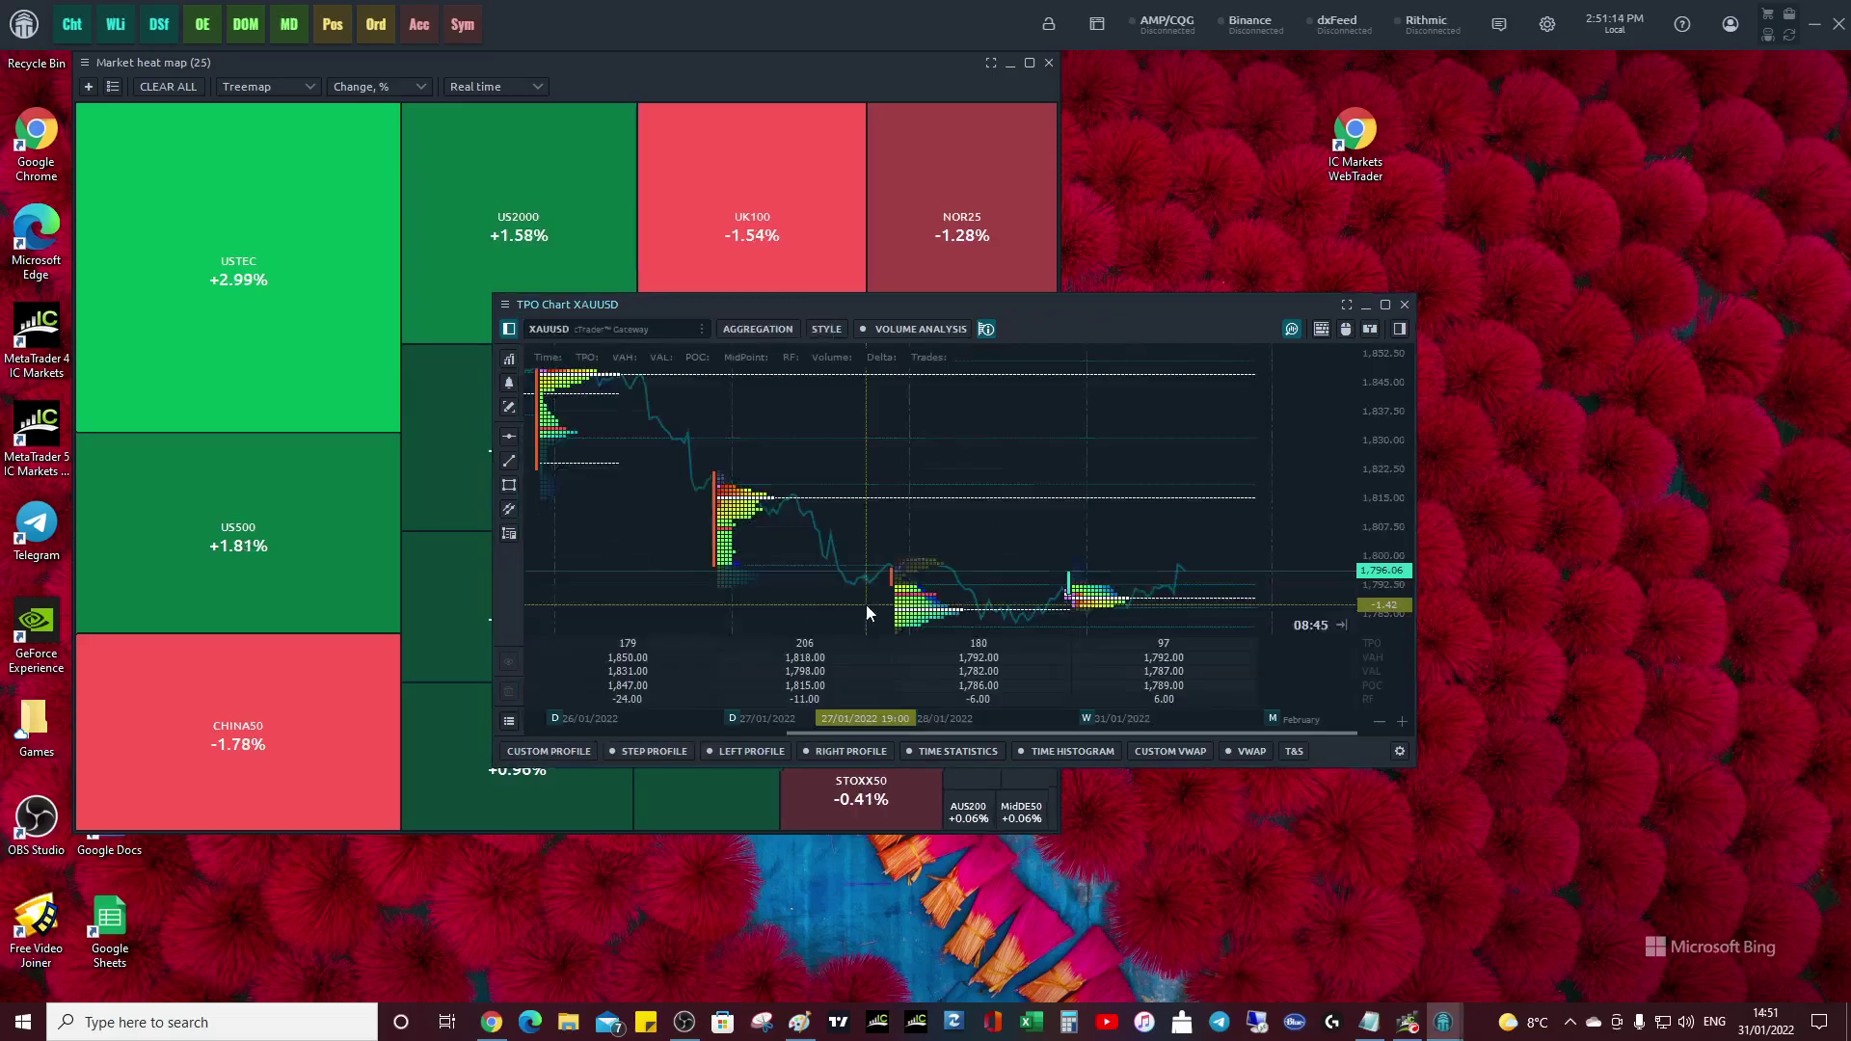
left_click_drag(1029, 303, 1179, 408)
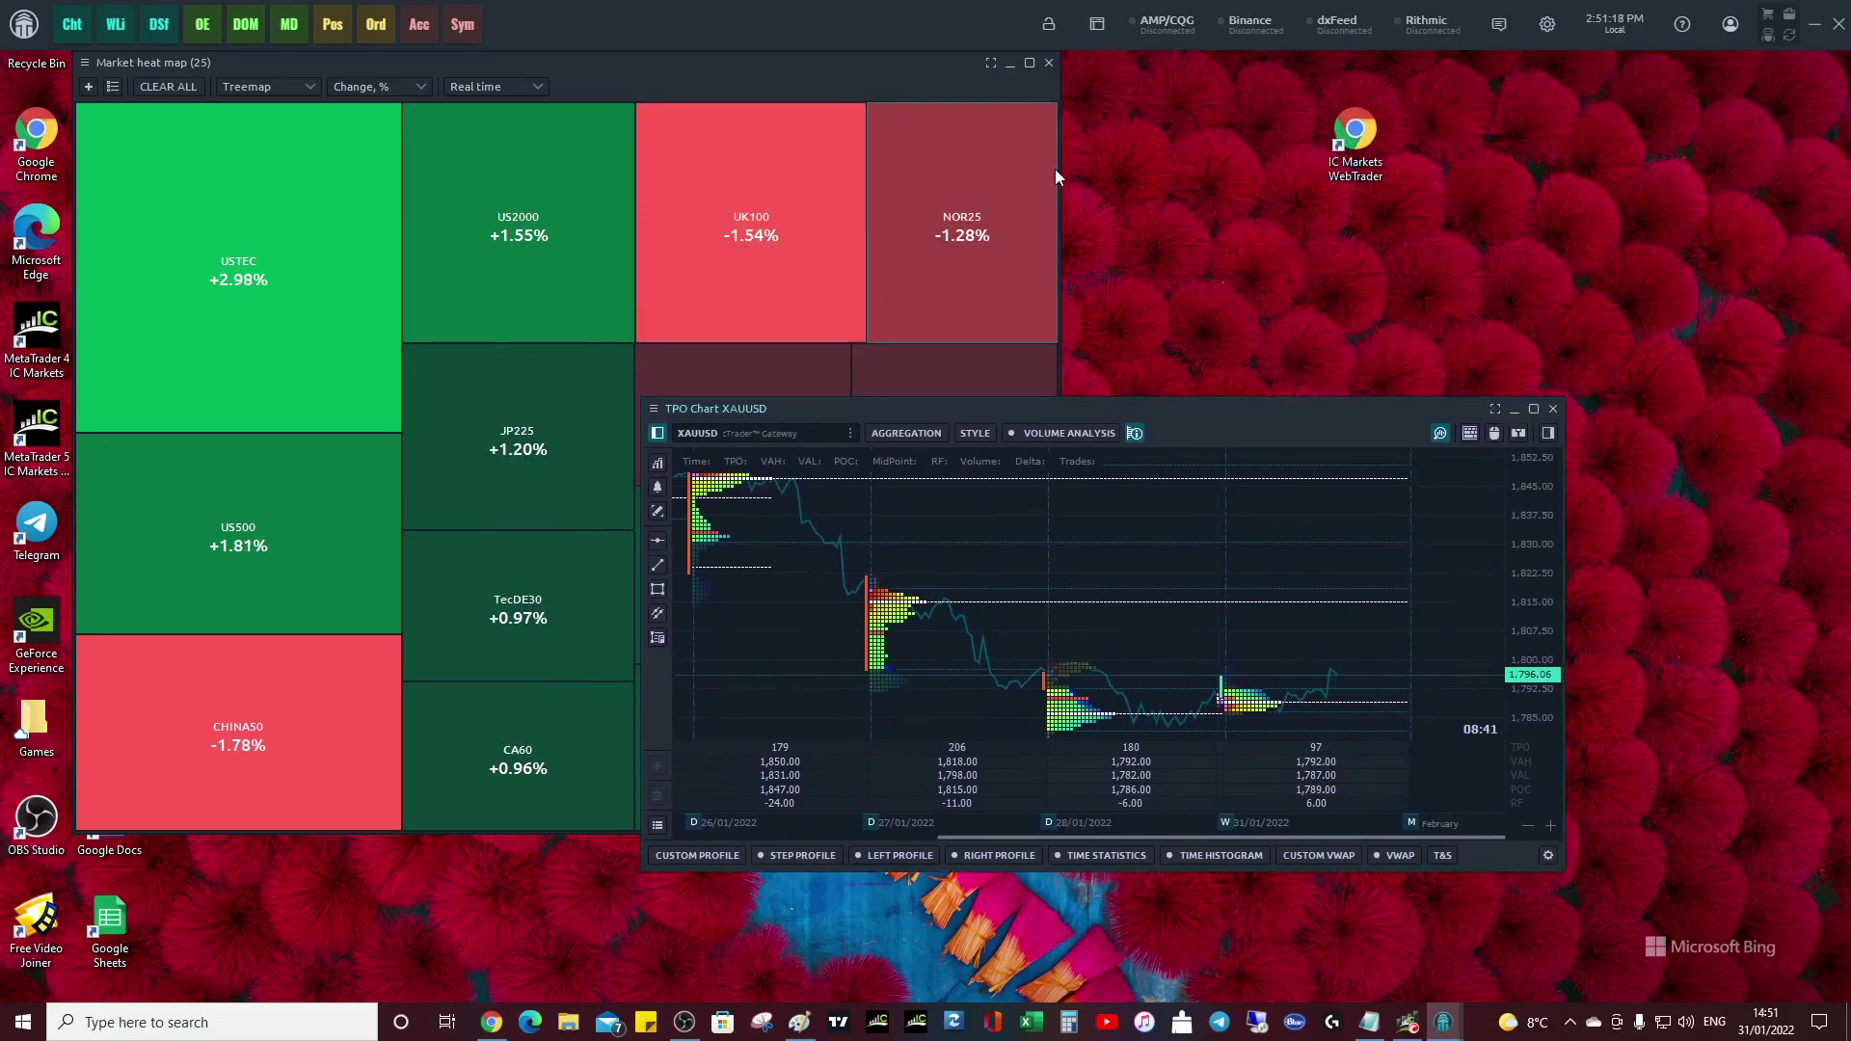
- Dock the heat map as a narrow, full-height strip along the right edge
left_click_drag(763, 65, 1556, 67)
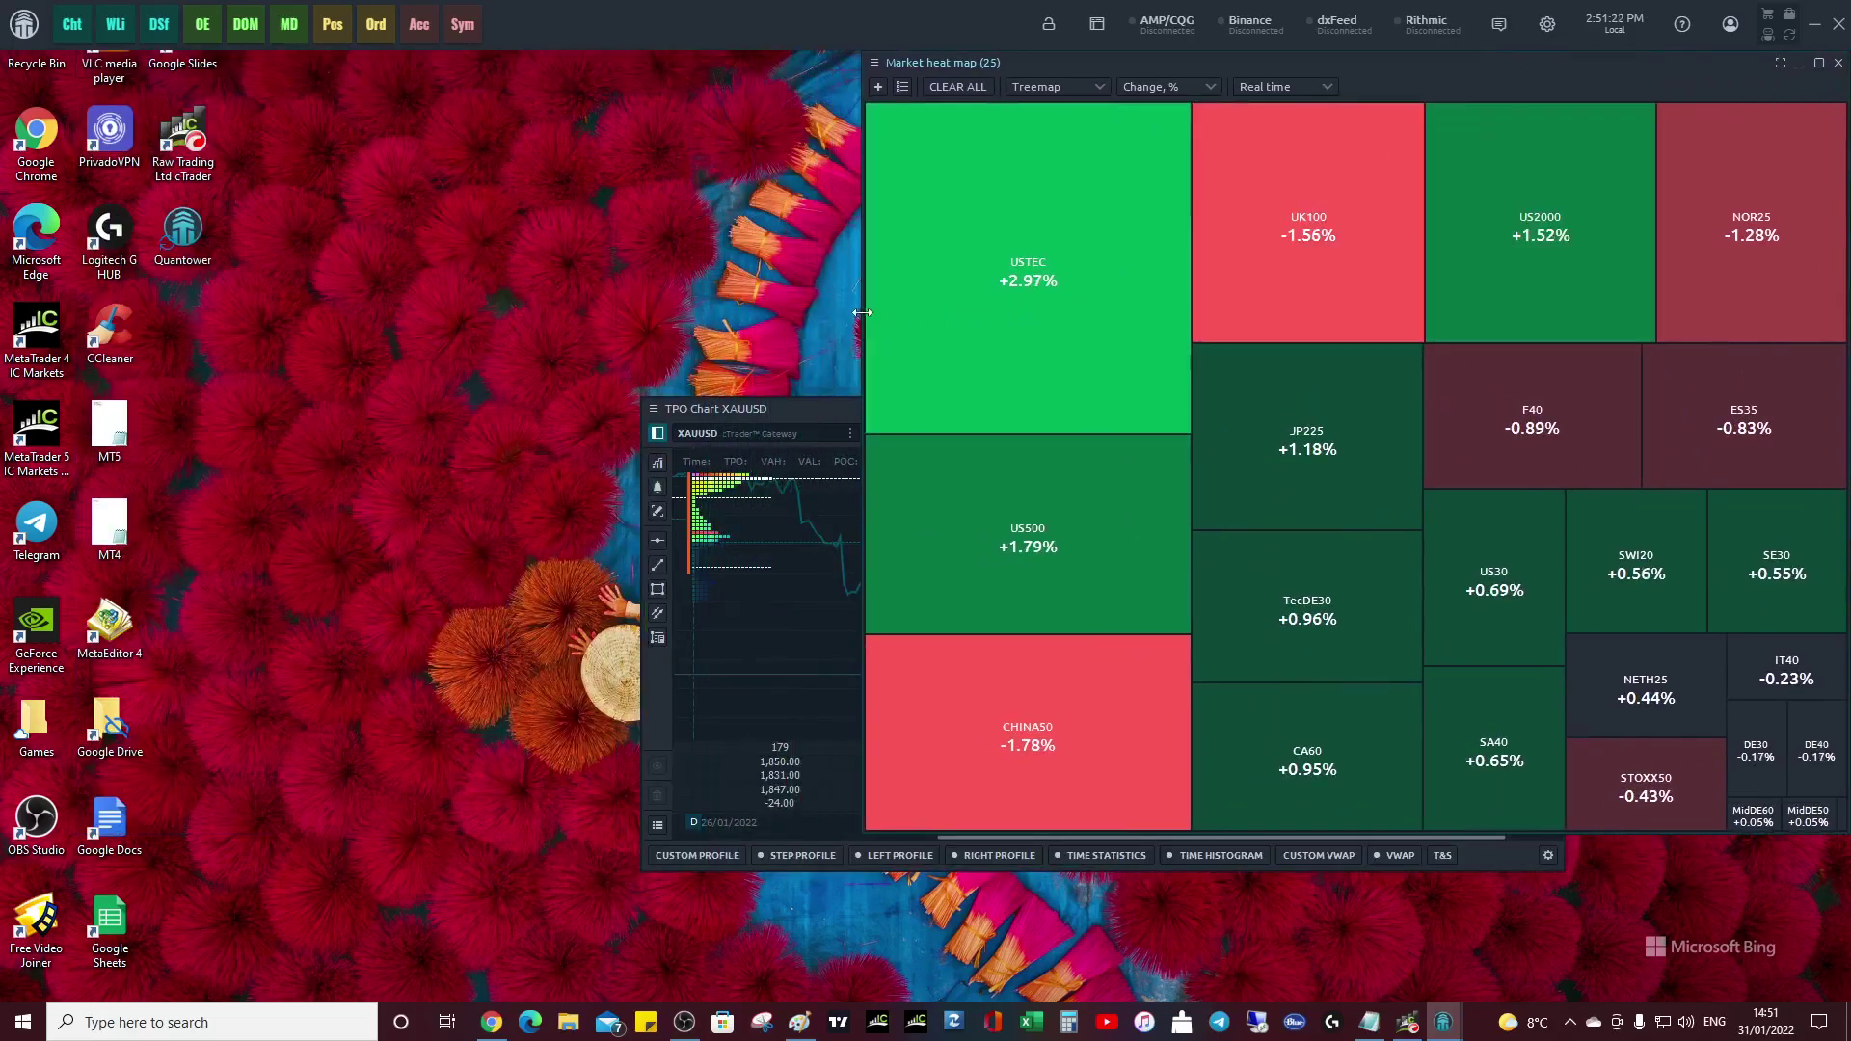
left_click_drag(863, 310, 1367, 311)
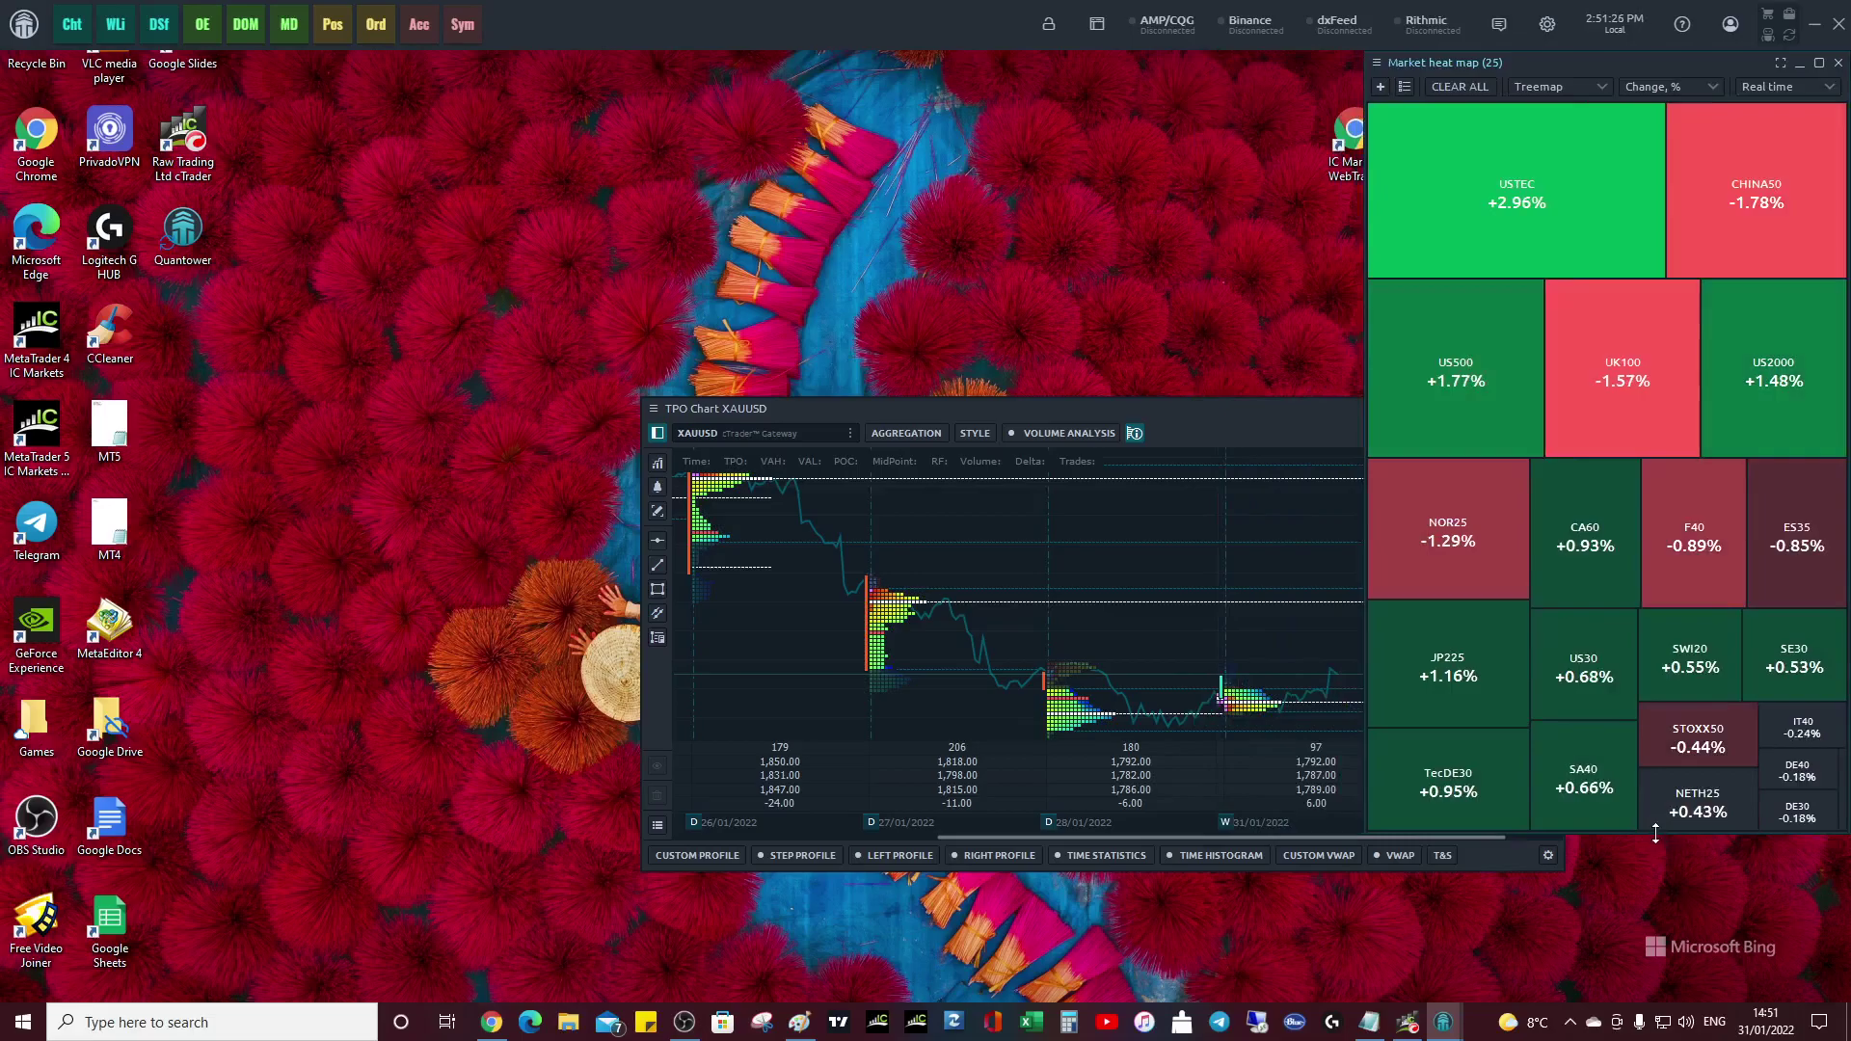
left_click_drag(1655, 835, 1662, 993)
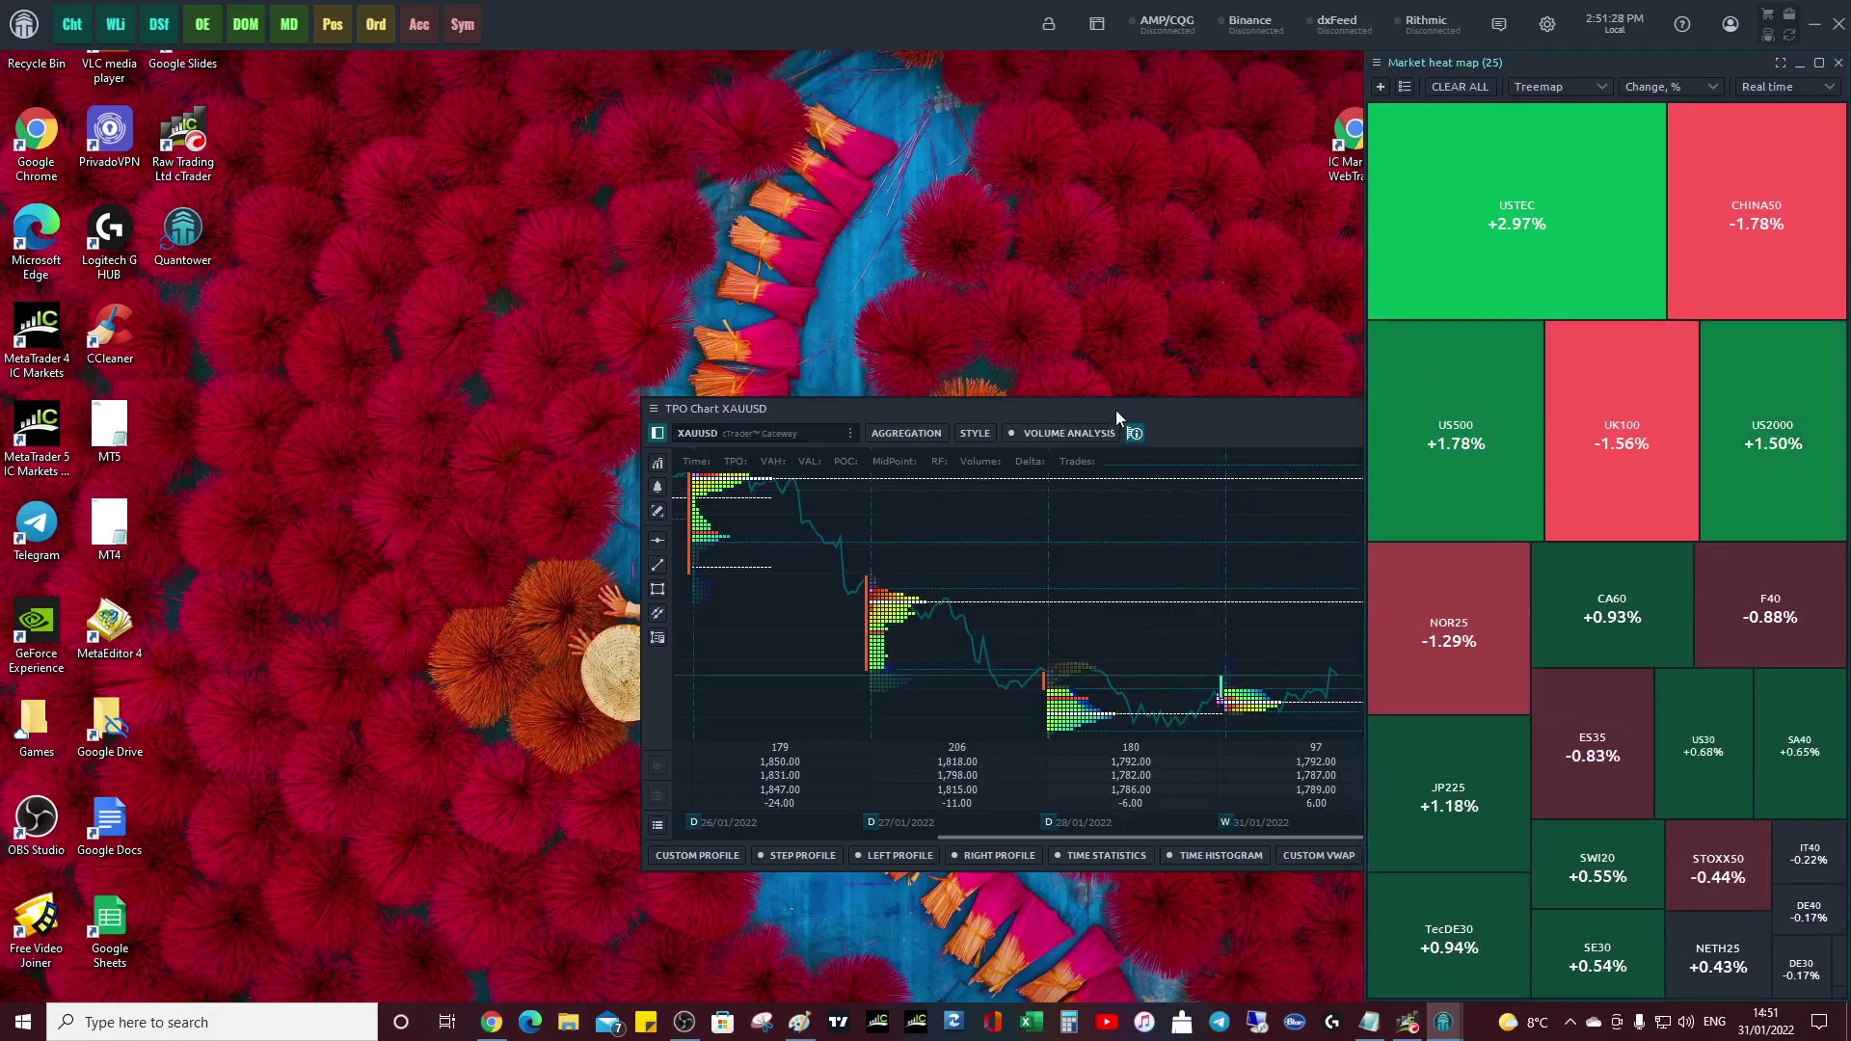
- Move the XAUUSD TPO chart to the top-left and enlarge it to fill the left side
left_click_drag(1114, 409, 489, 74)
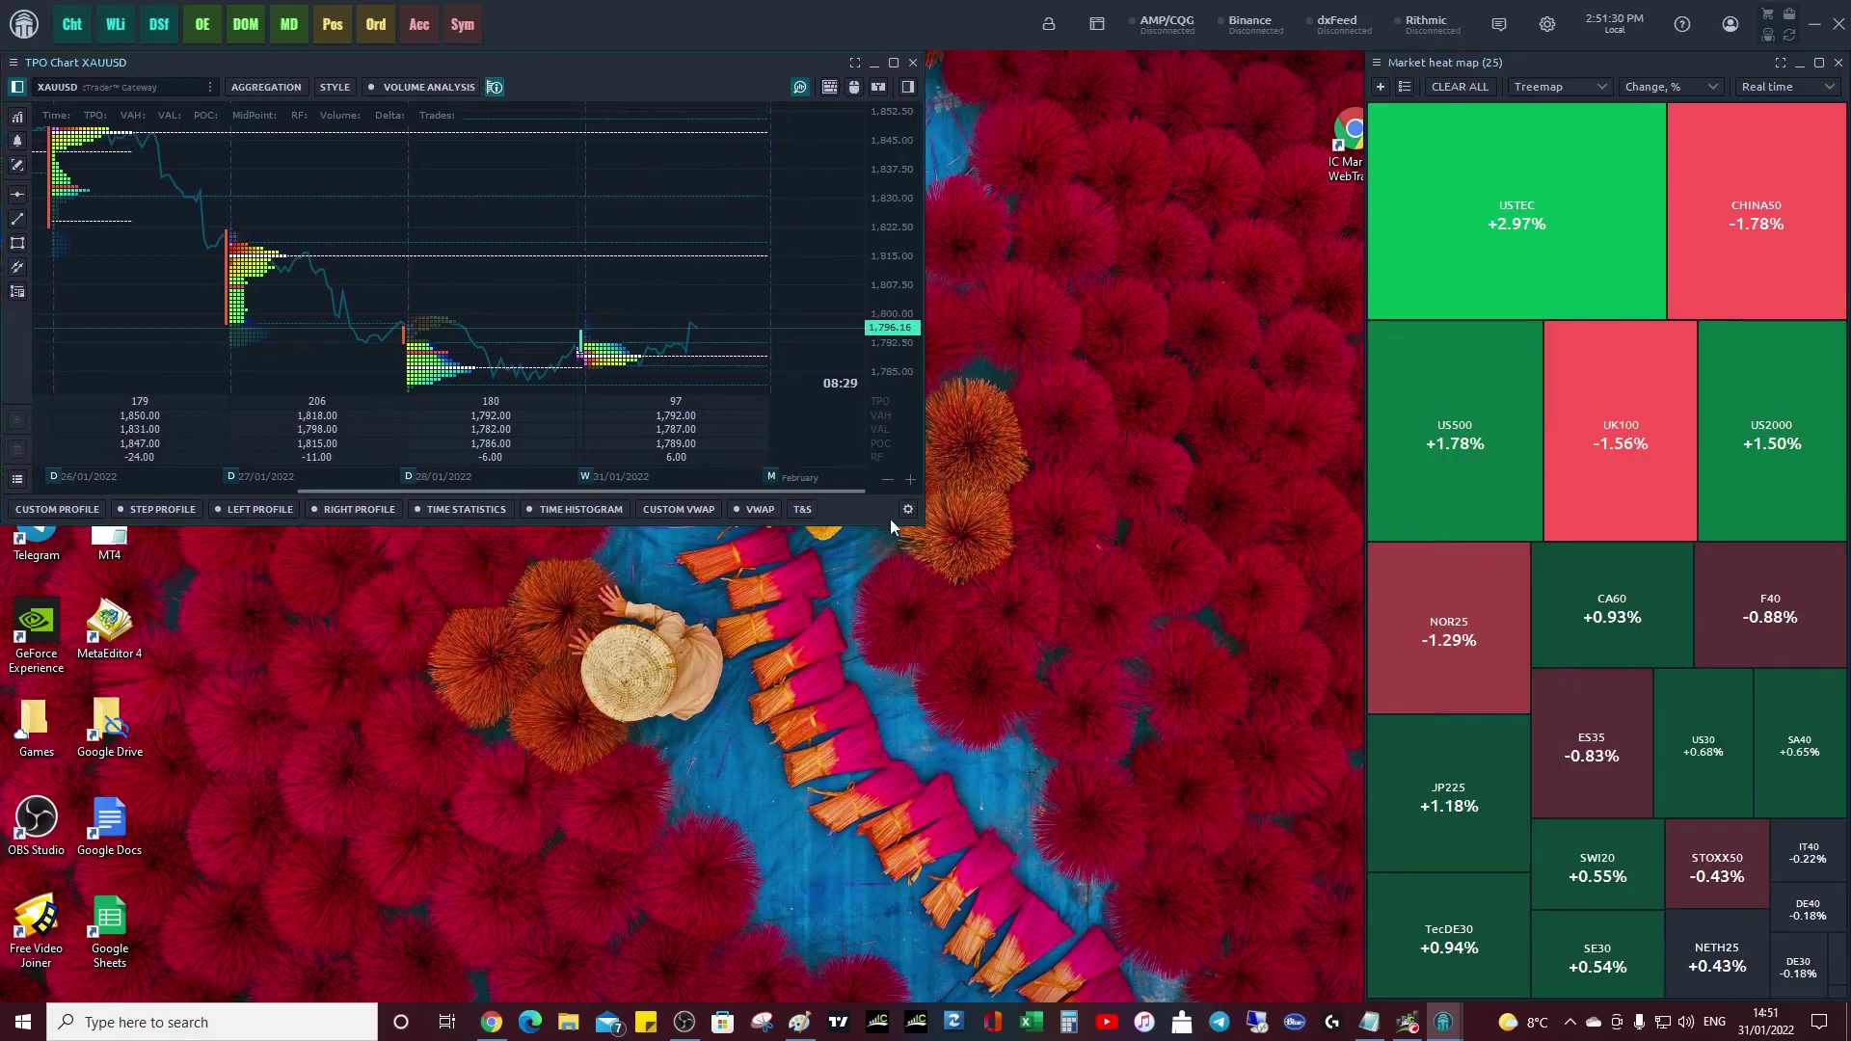
left_click_drag(922, 523, 1354, 1004)
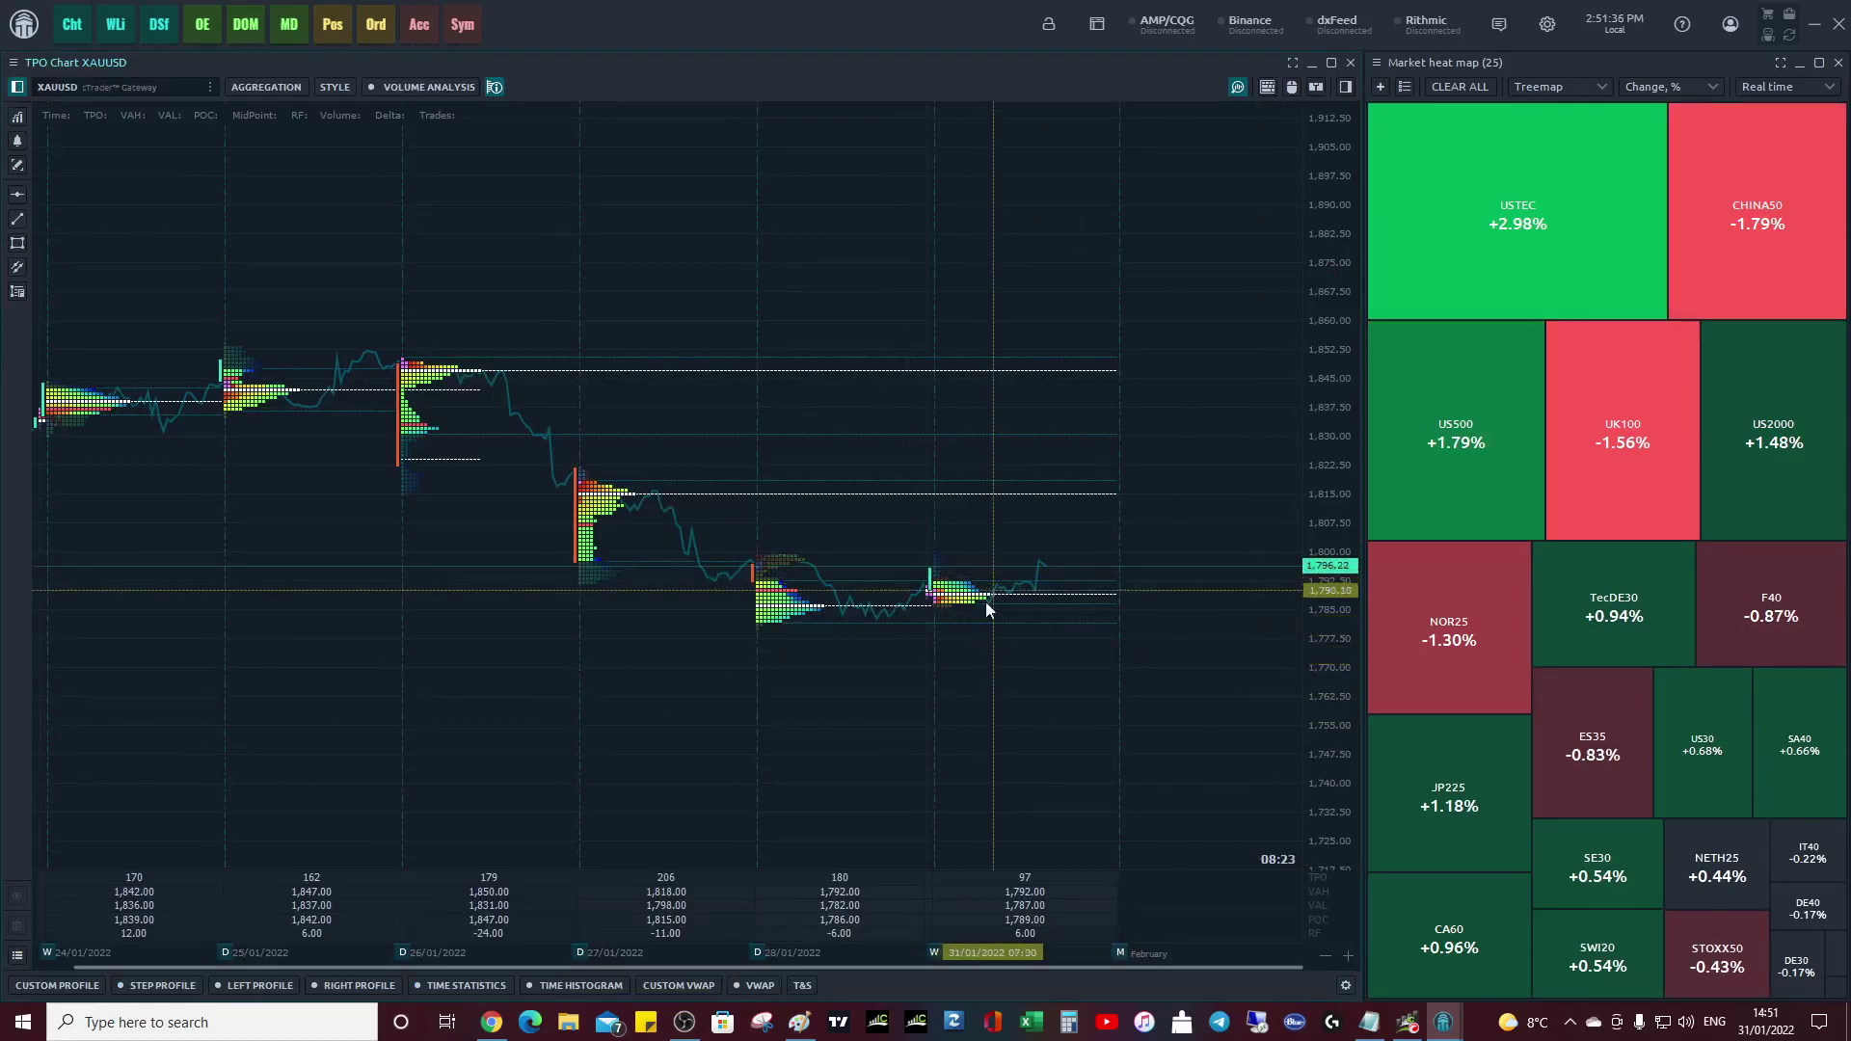
scroll(978, 609, "up", 5)
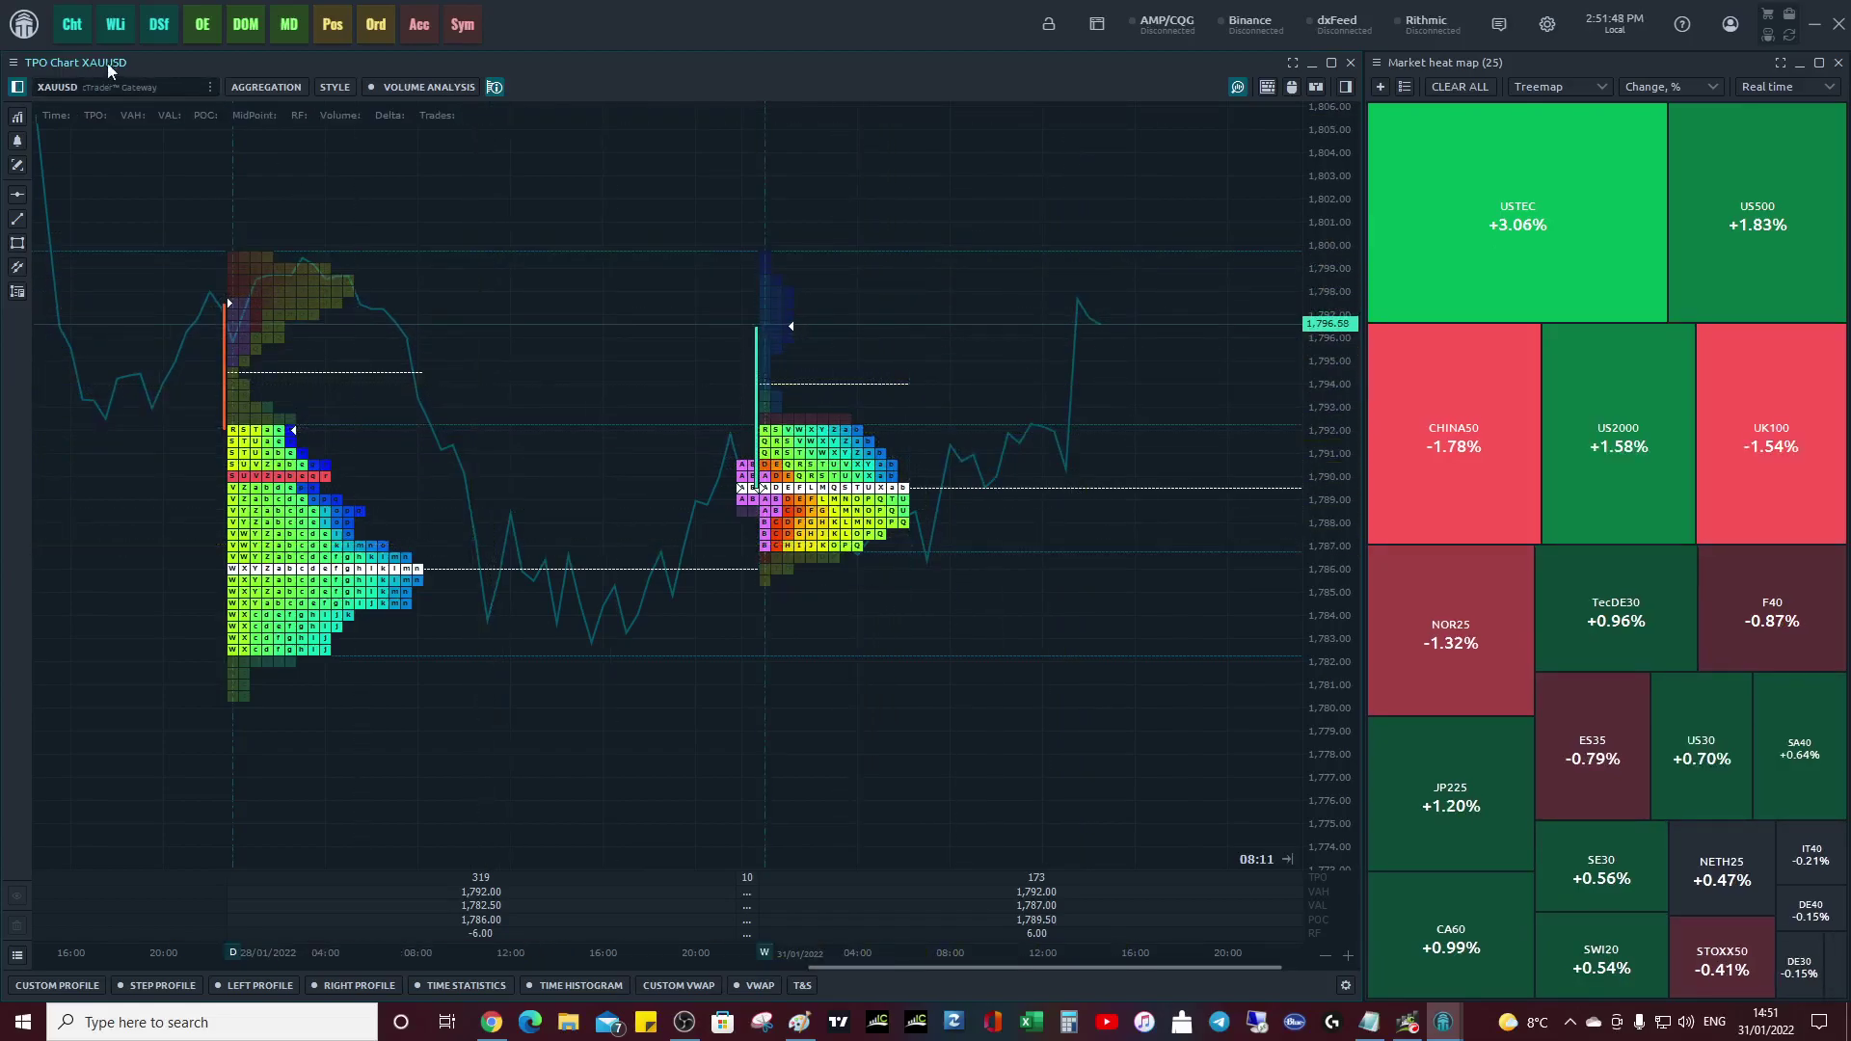
- Switch the TPO chart's symbol from XAUUSD to AUDJPY under Forex
left_click(206, 88)
scroll(131, 289, "down", 5)
scroll(131, 287, "up", 10)
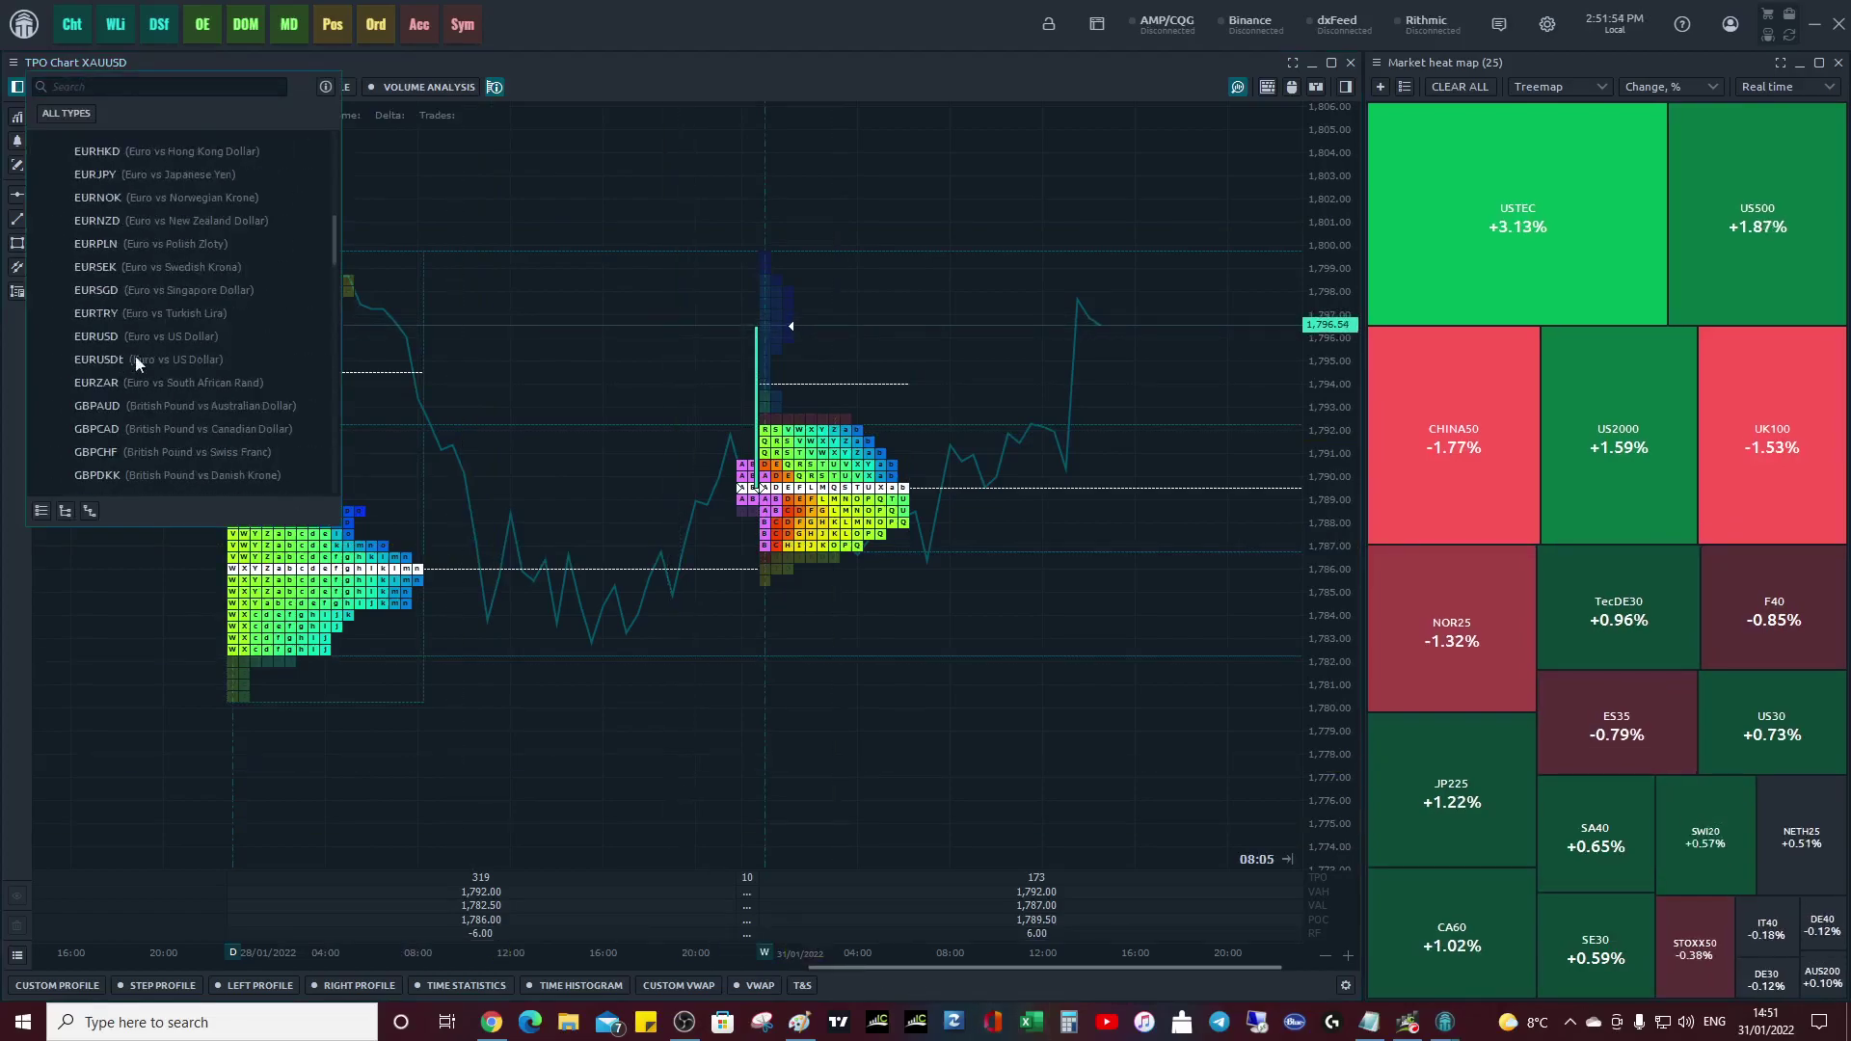
scroll(144, 337, "up", 5)
scroll(148, 325, "up", 3)
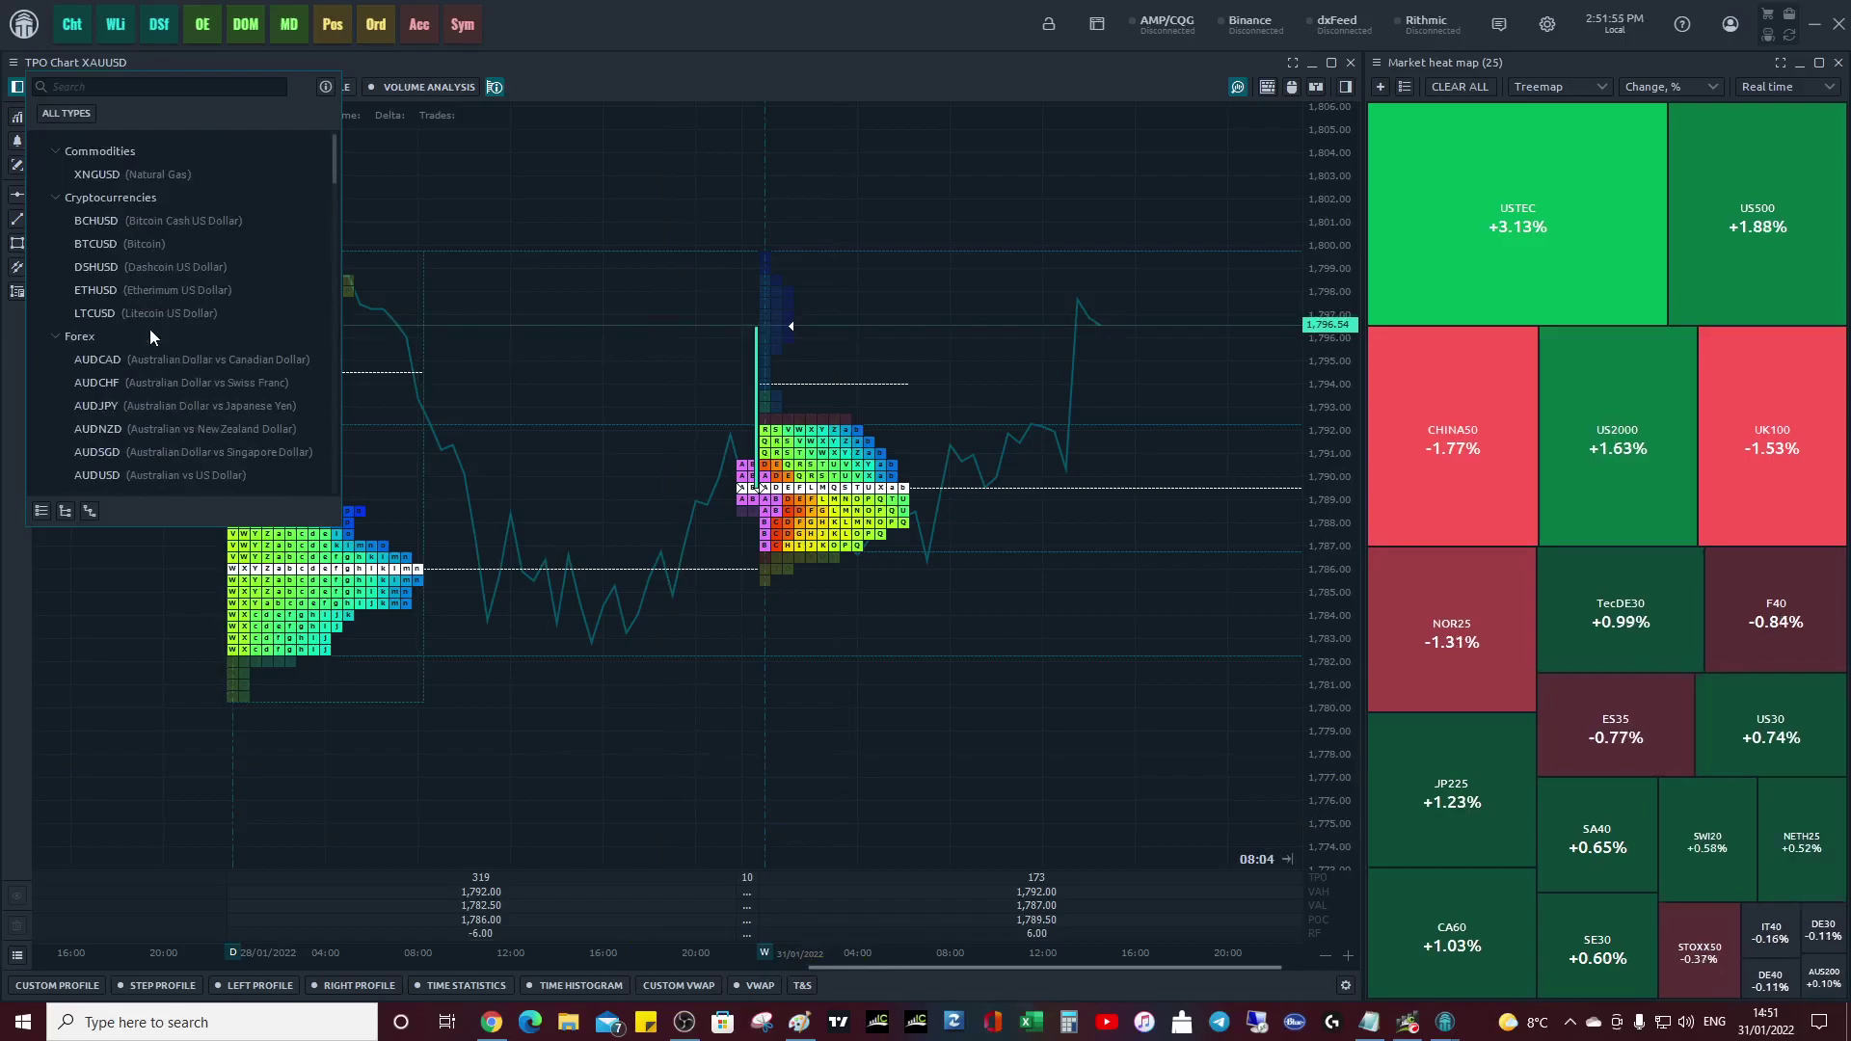
left_click(106, 407)
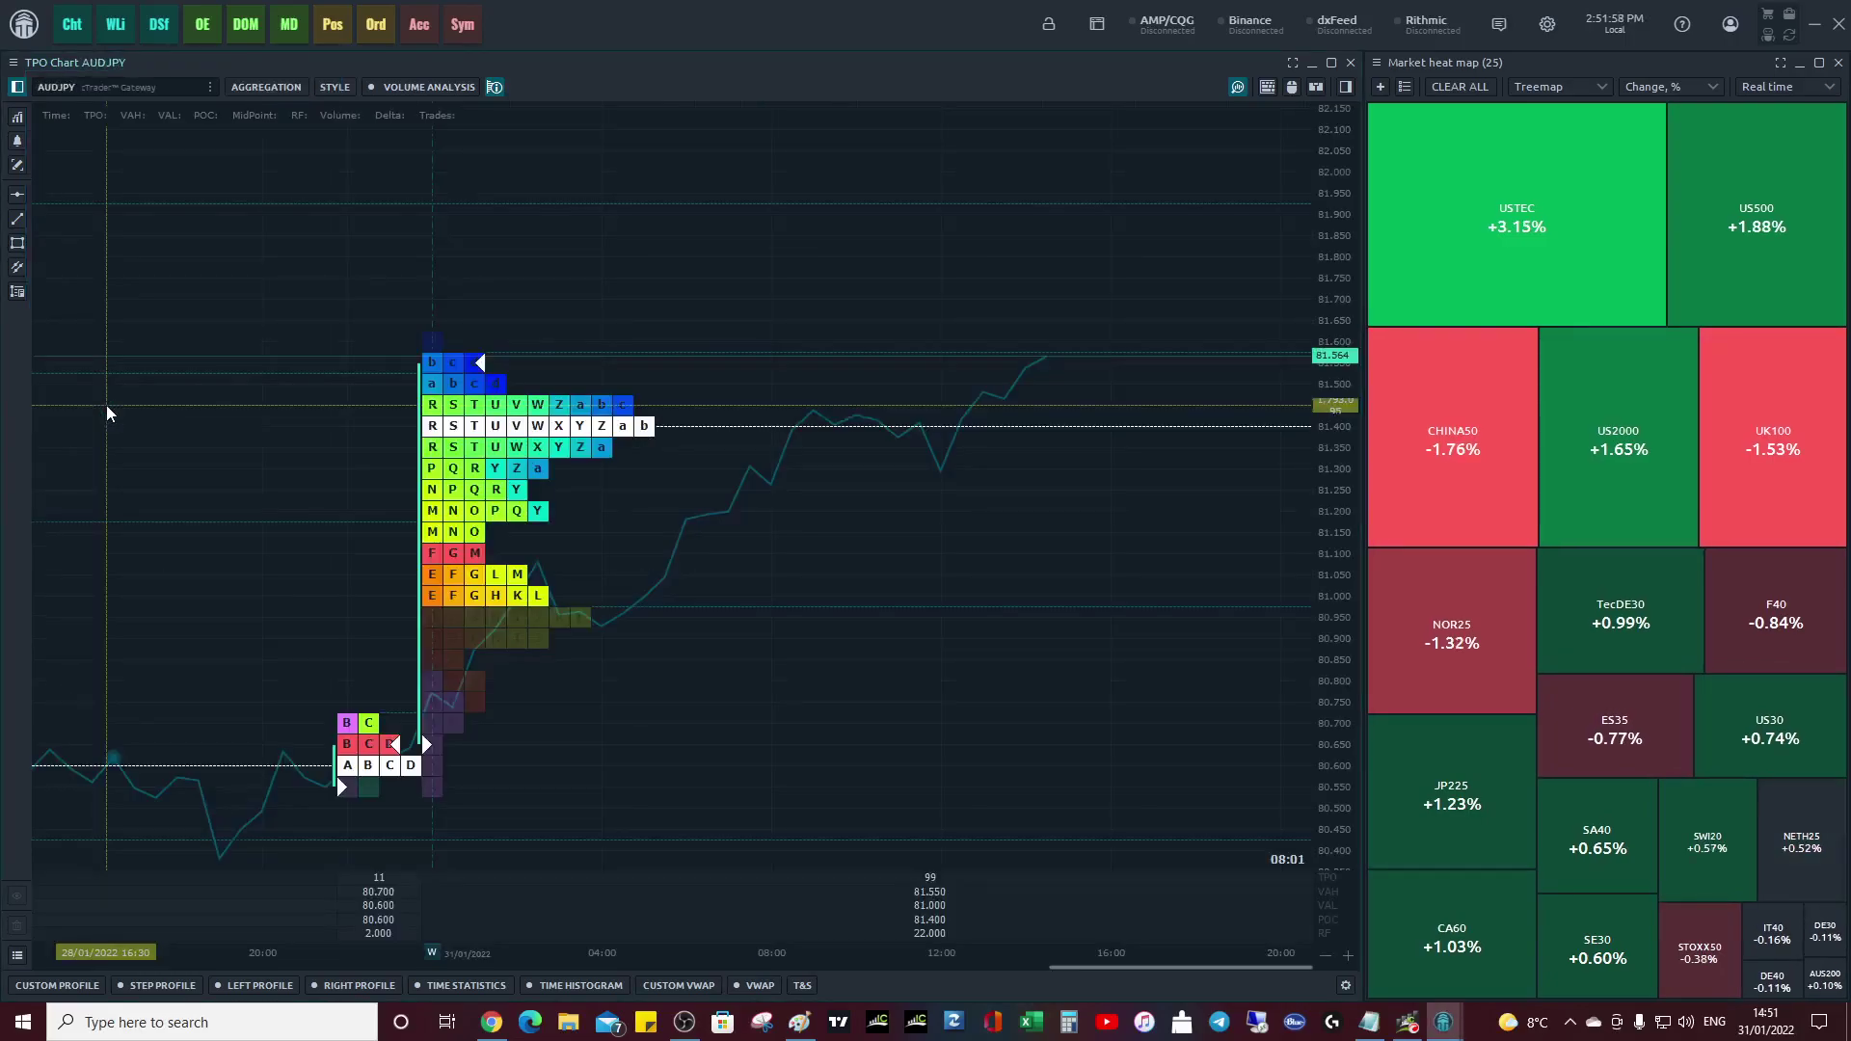
- Zoom and stretch the price axis so the recent AUDJPY daily profiles show clearly
scroll(1174, 613, "down", 5)
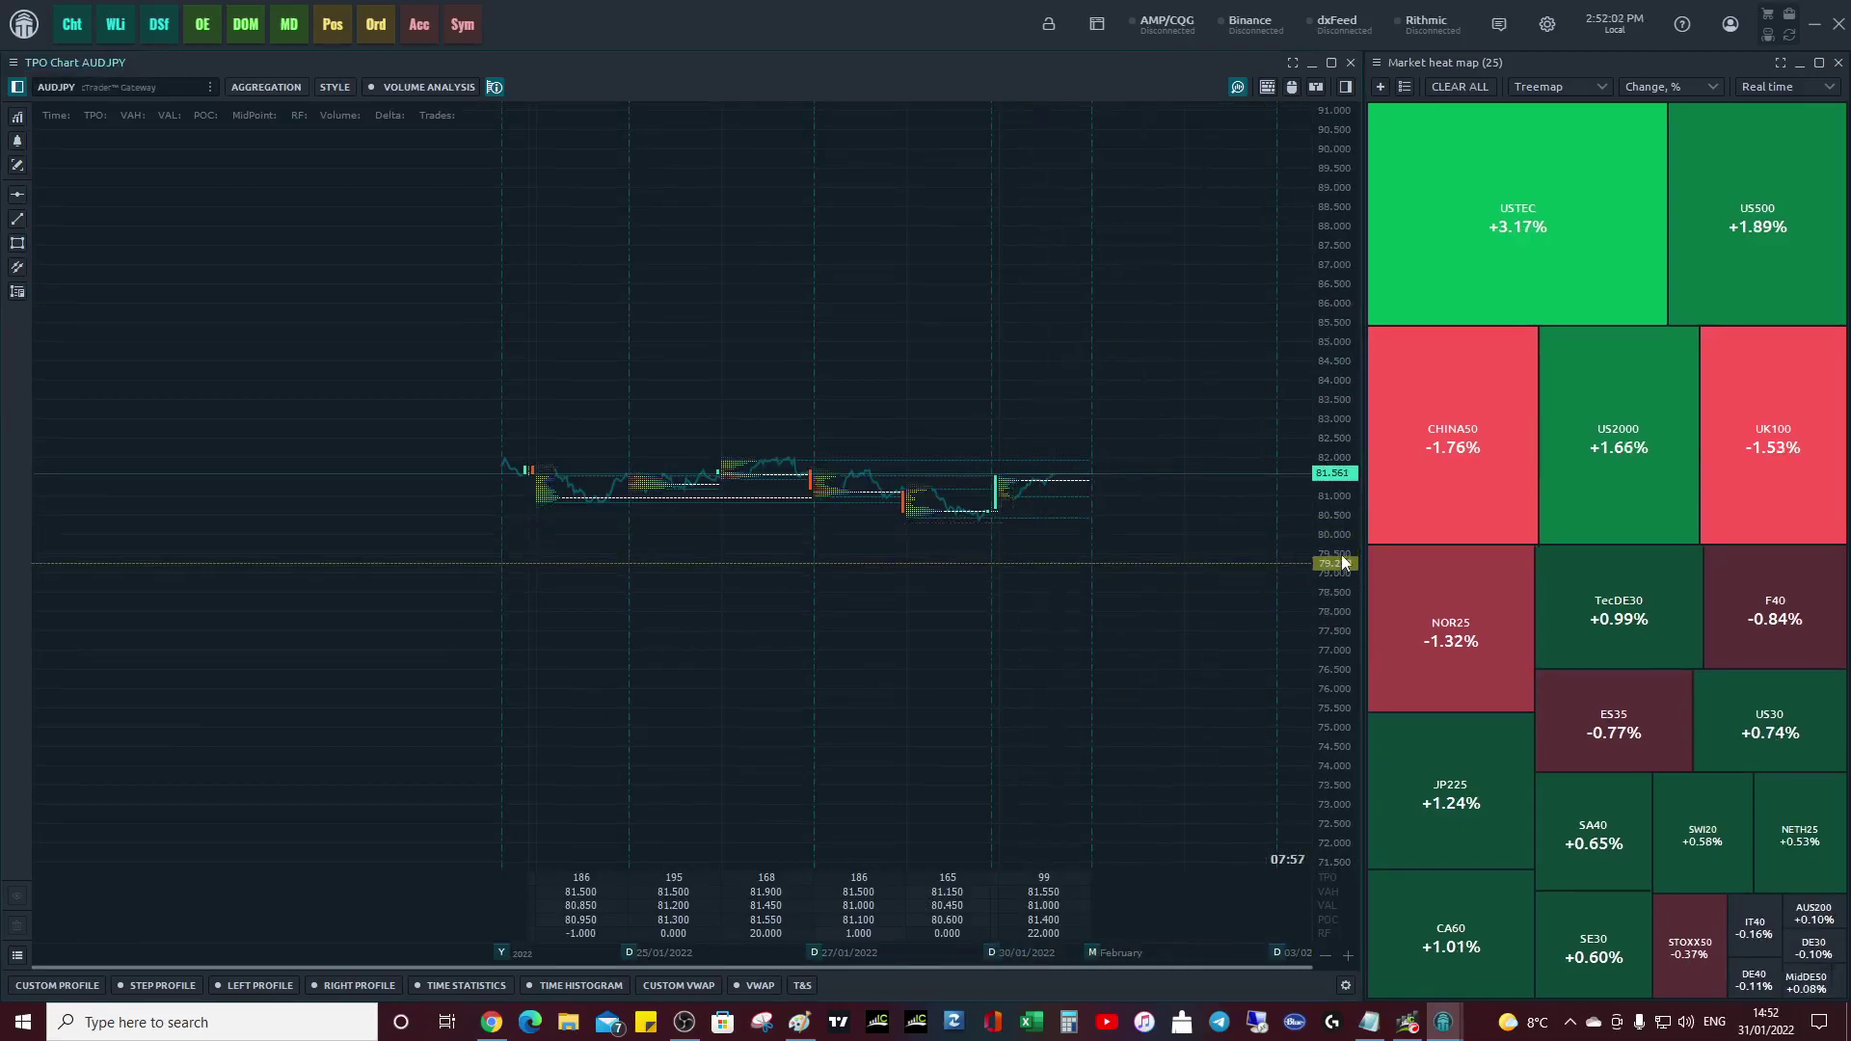
left_click_drag(1343, 559, 1350, 458)
scroll(1107, 487, "up", 5)
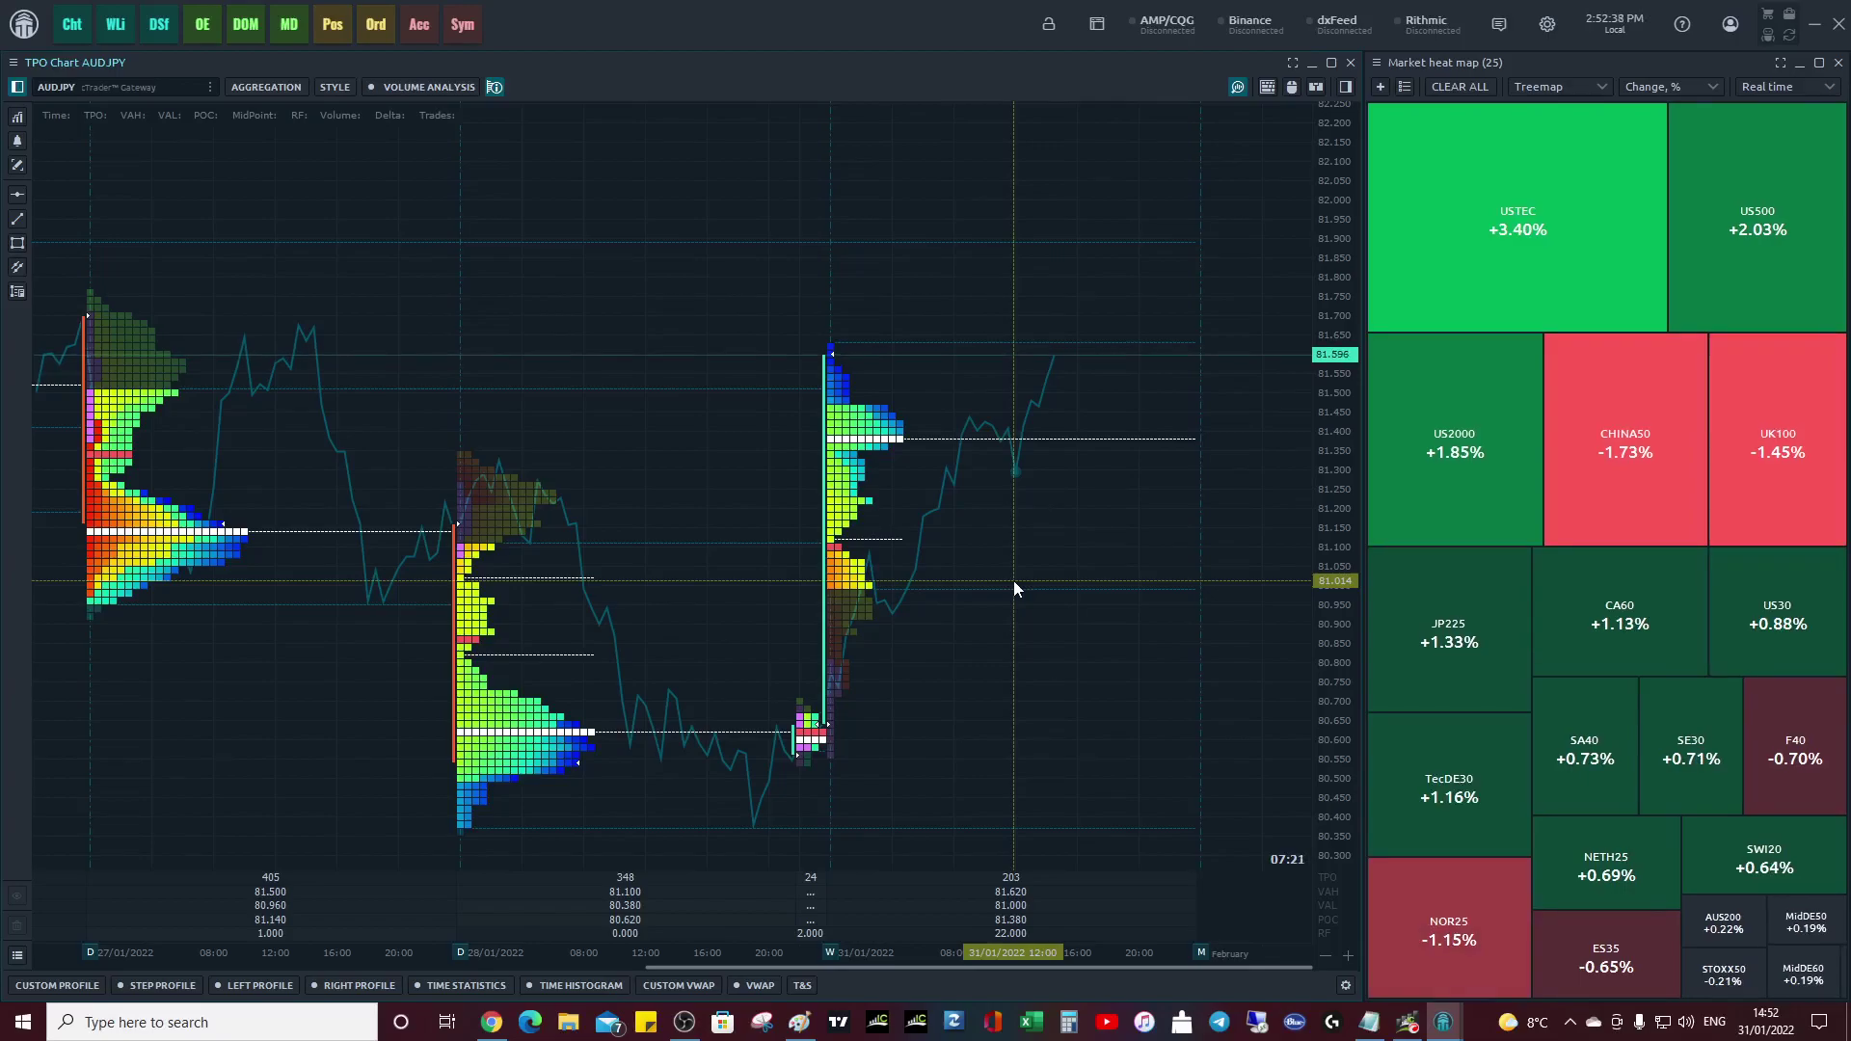
left_click(24, 27)
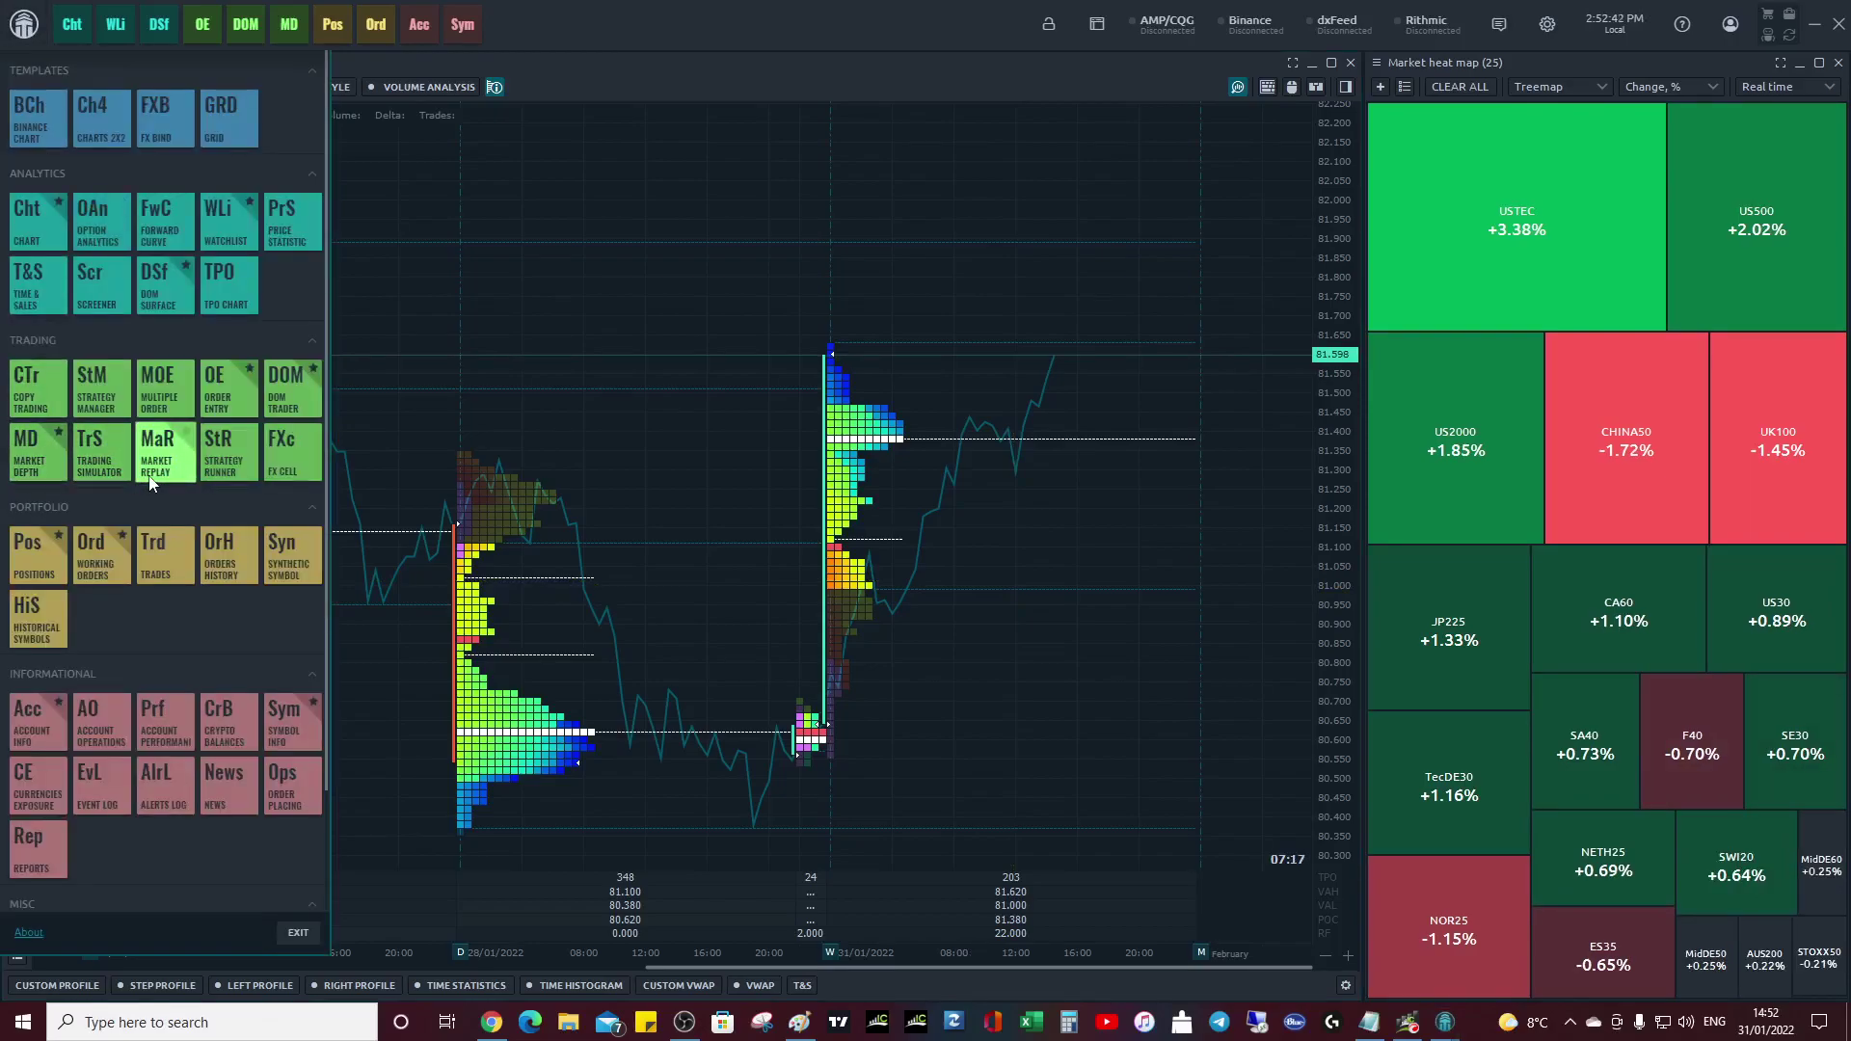
scroll(206, 479, "down", 3)
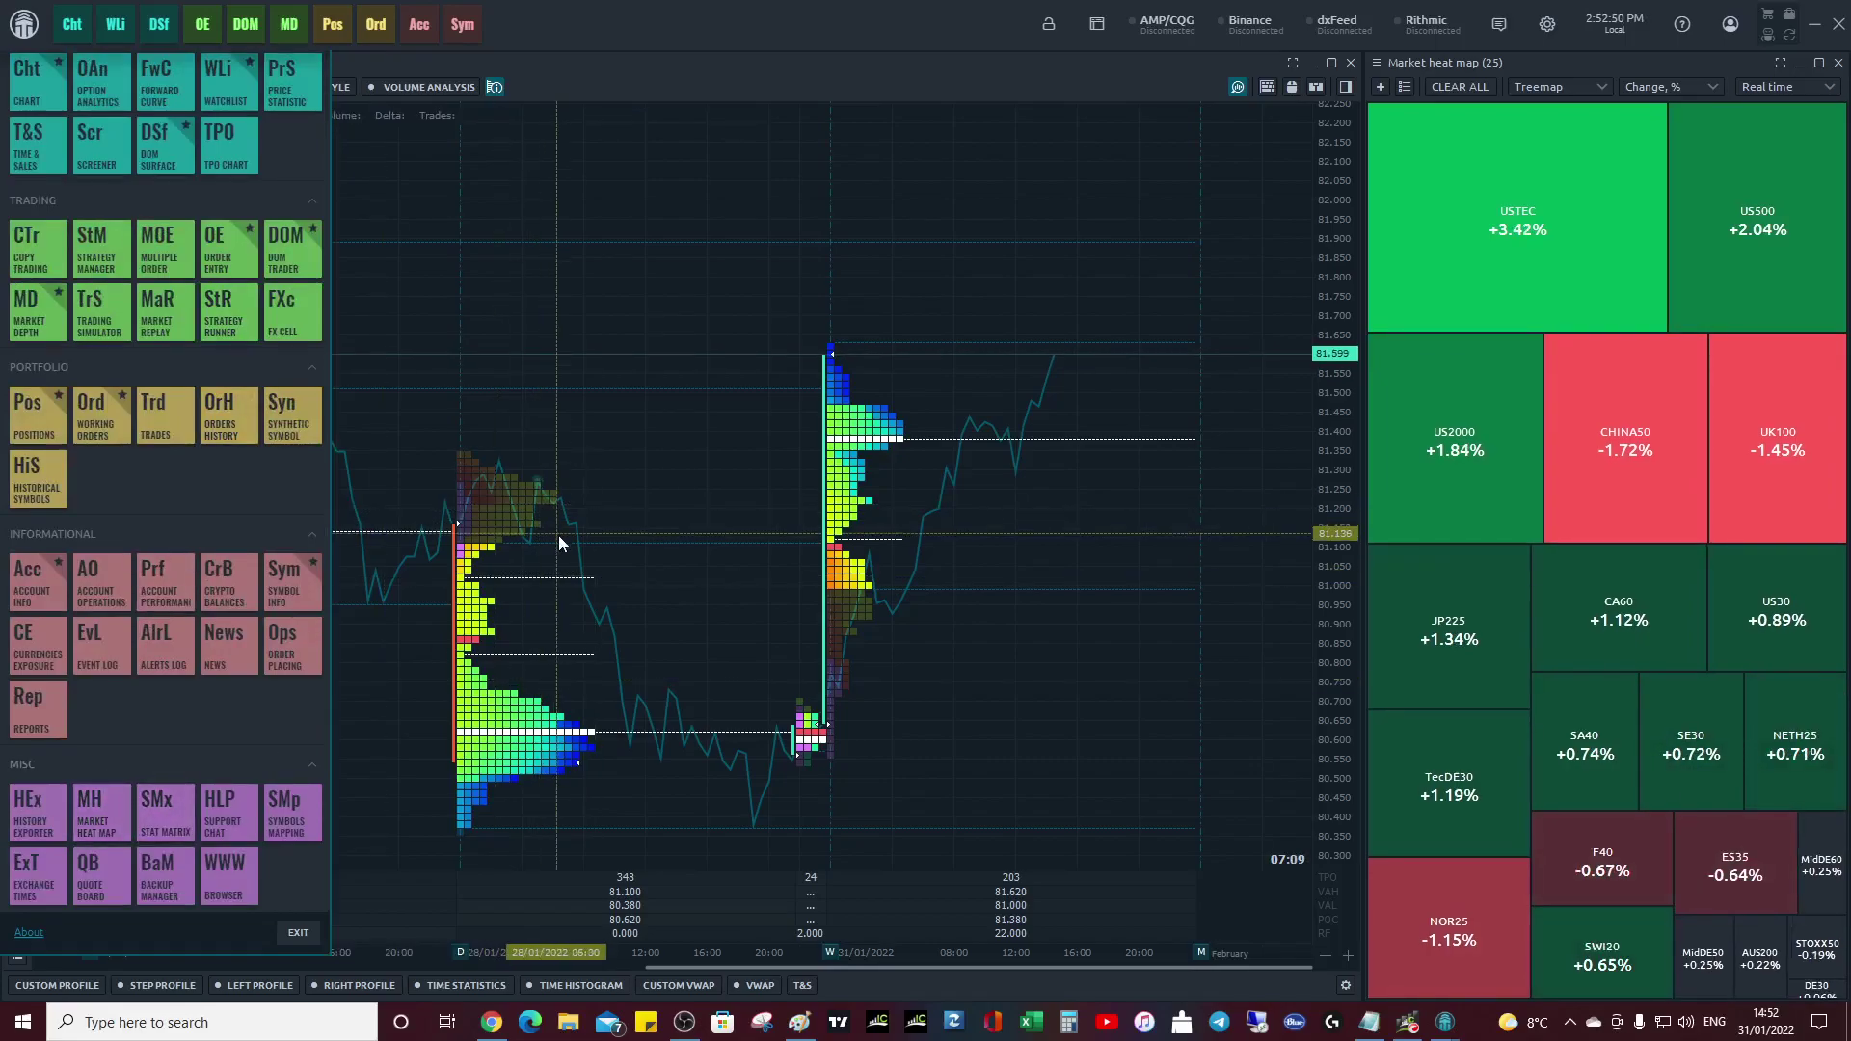
left_click(636, 285)
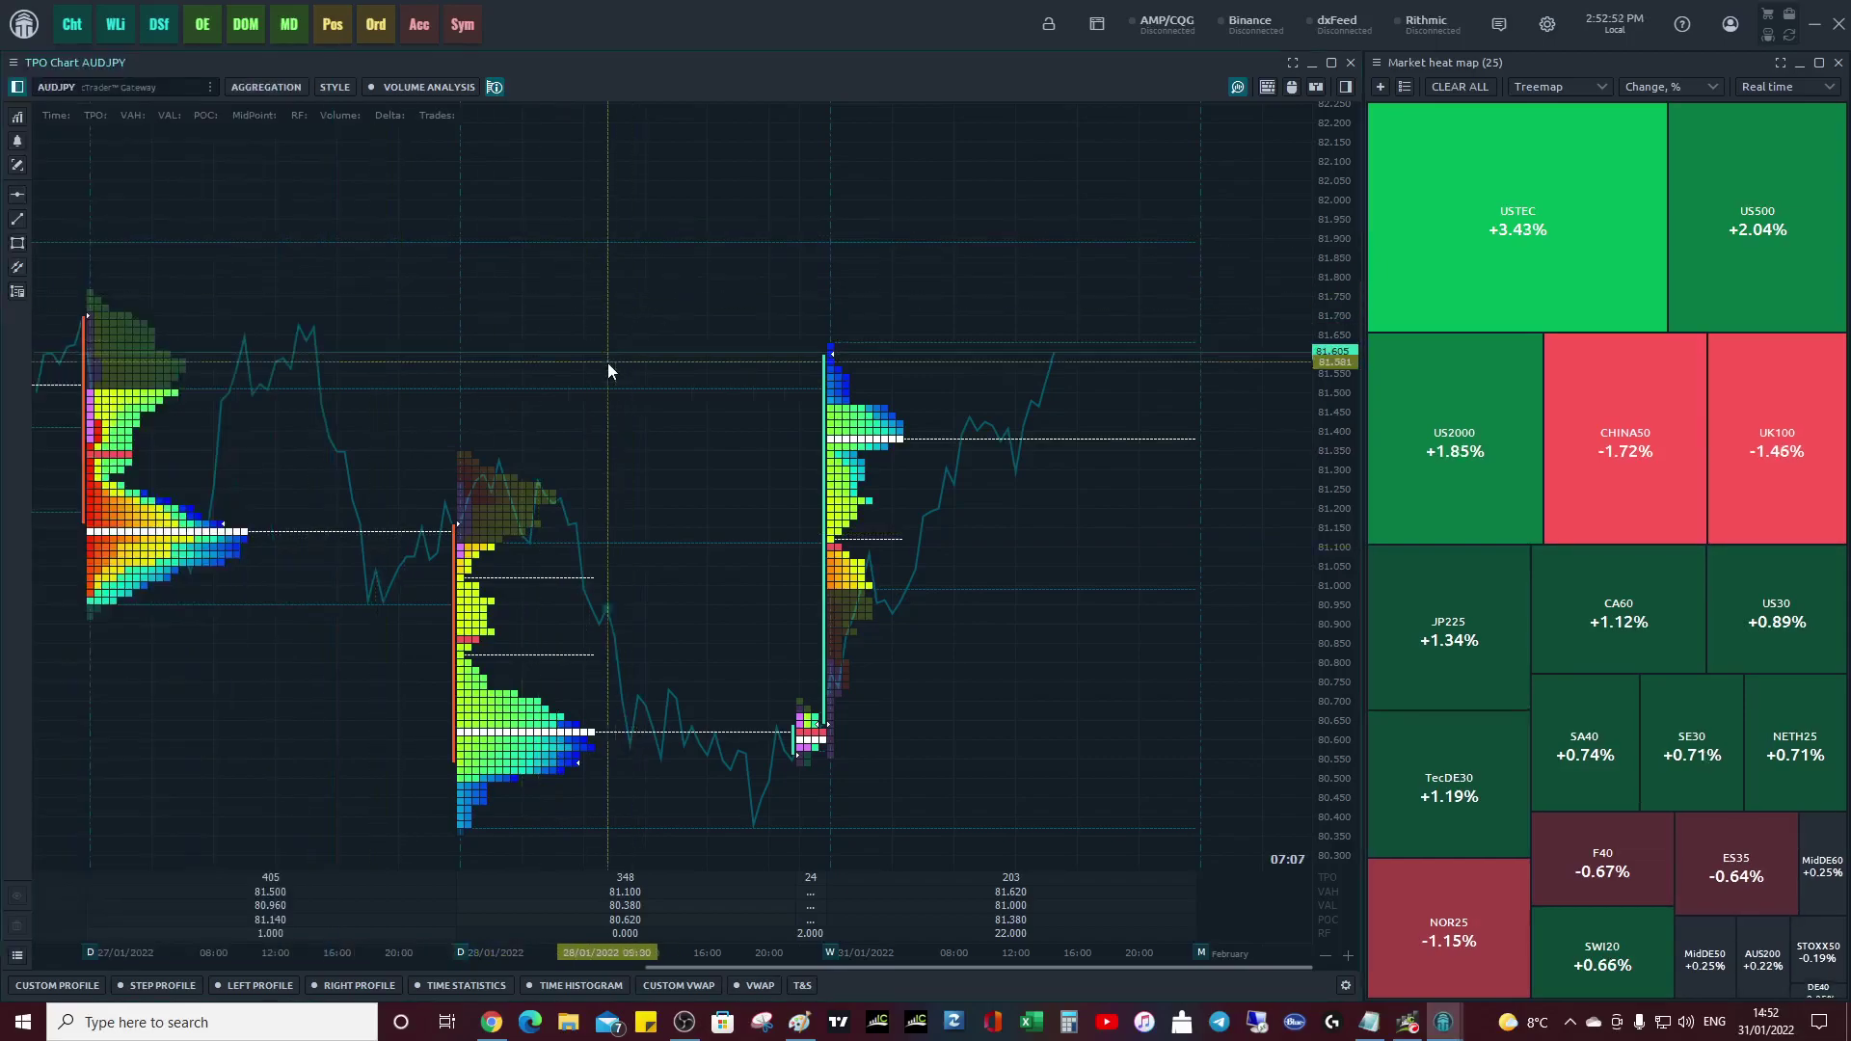